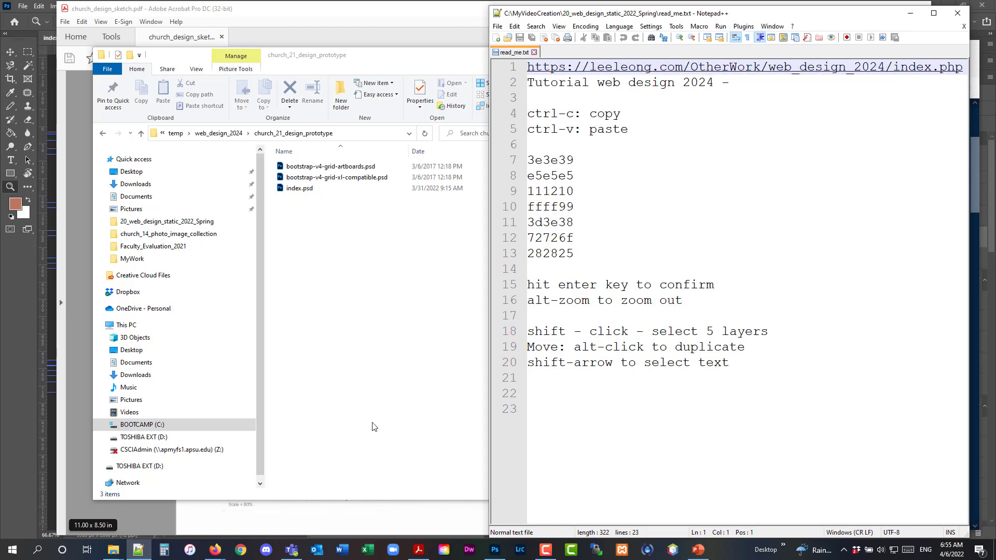
Review the web design 2024 tutorial page in the browser alongside the open Photoshop prototype
click(501, 547)
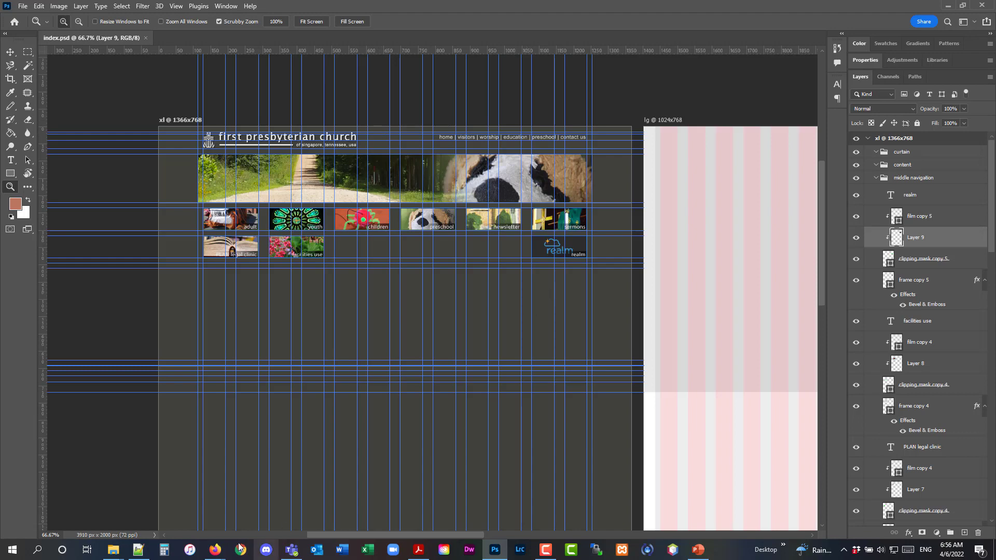
mouse_move(215, 549)
click(176, 524)
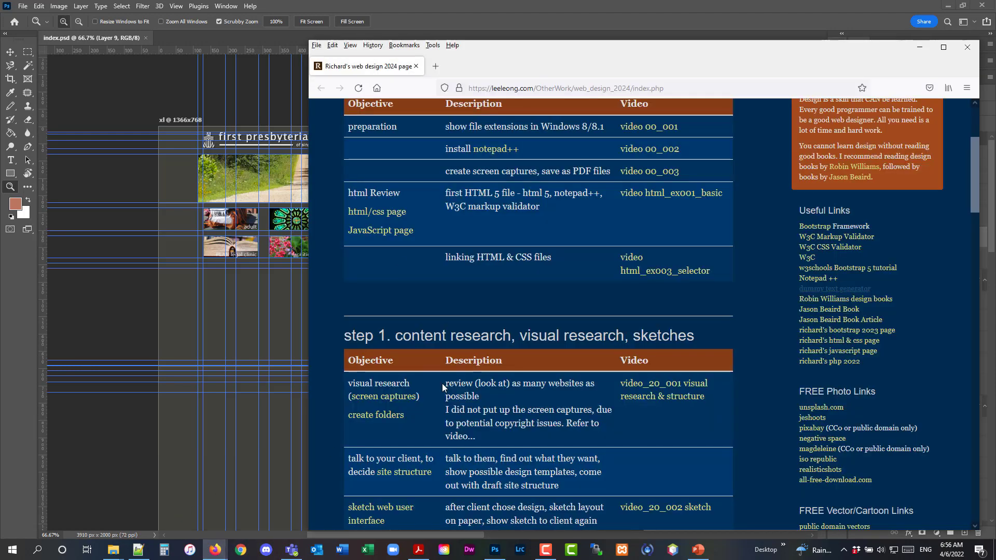
scroll(603, 305, up, 4)
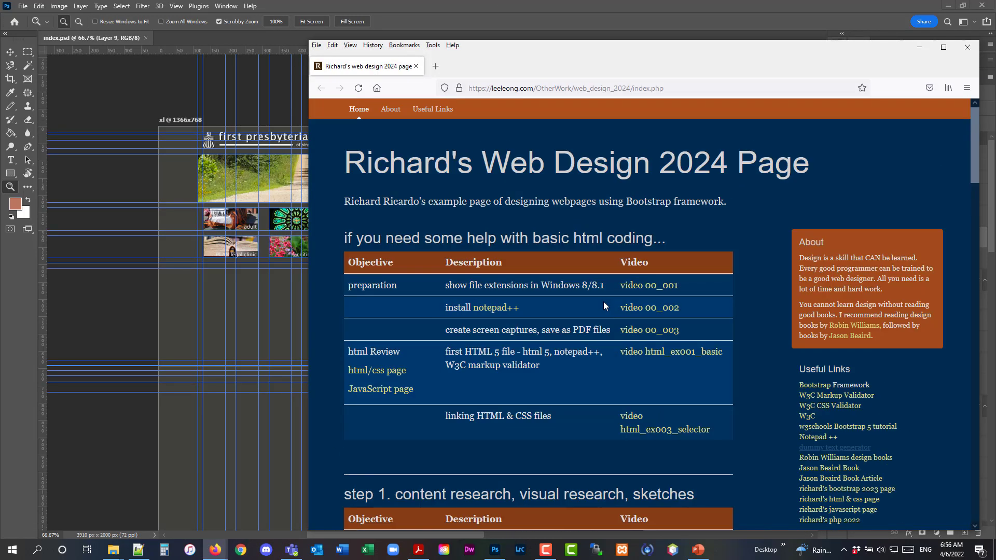
scroll(603, 303, down, 4)
drag(695, 56, 703, 40)
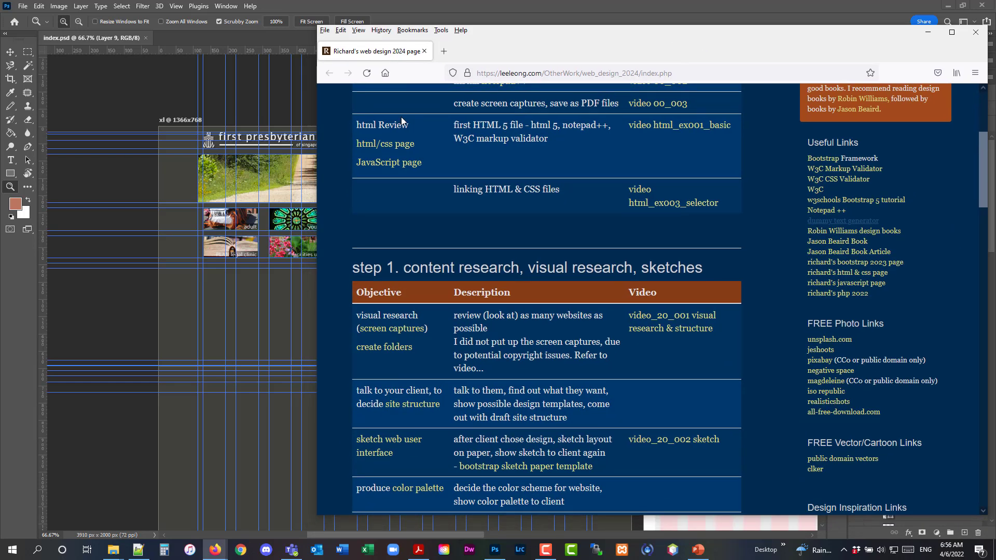
scroll(764, 268, up, 3)
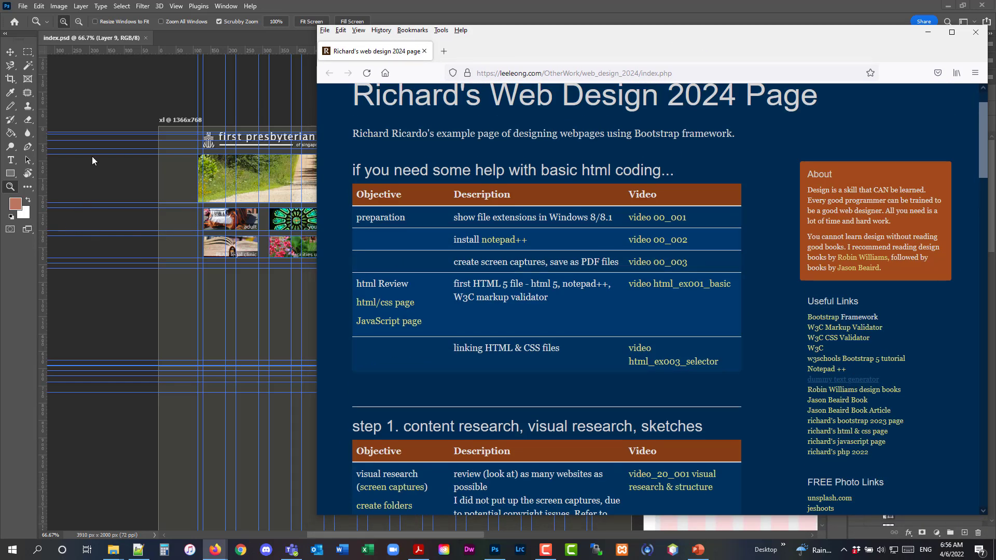
click(125, 92)
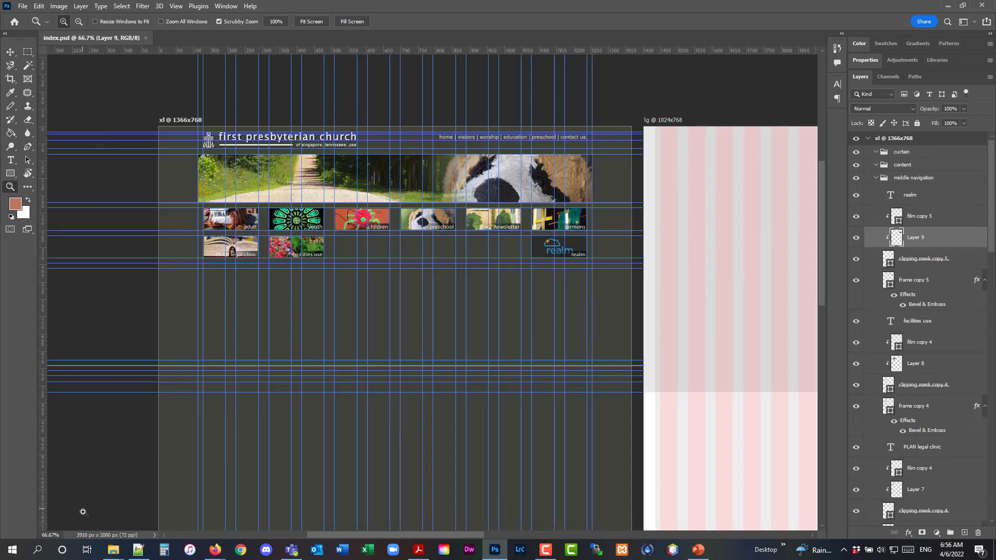
Browse the web_design_2024 project folders and review the church design sketch PDF
click(115, 550)
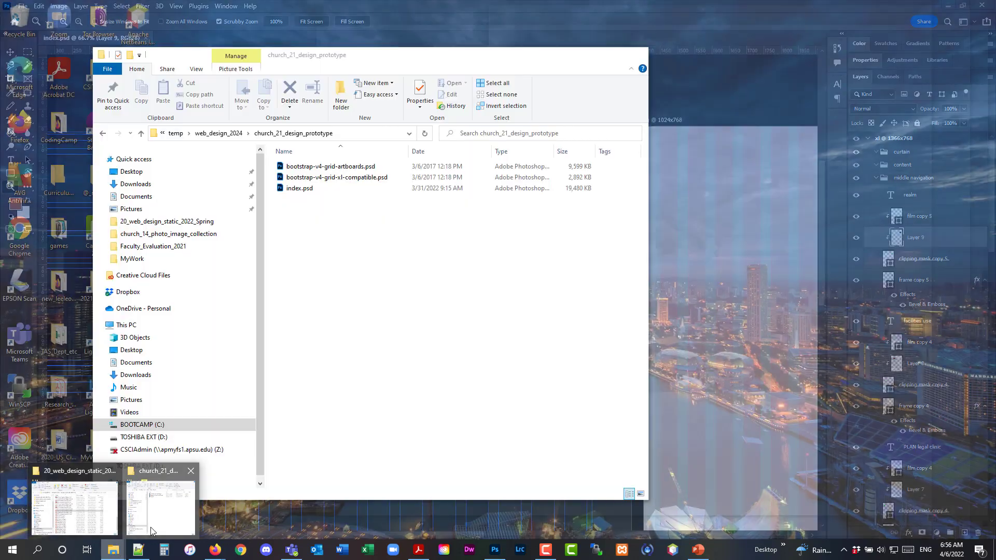
click(161, 503)
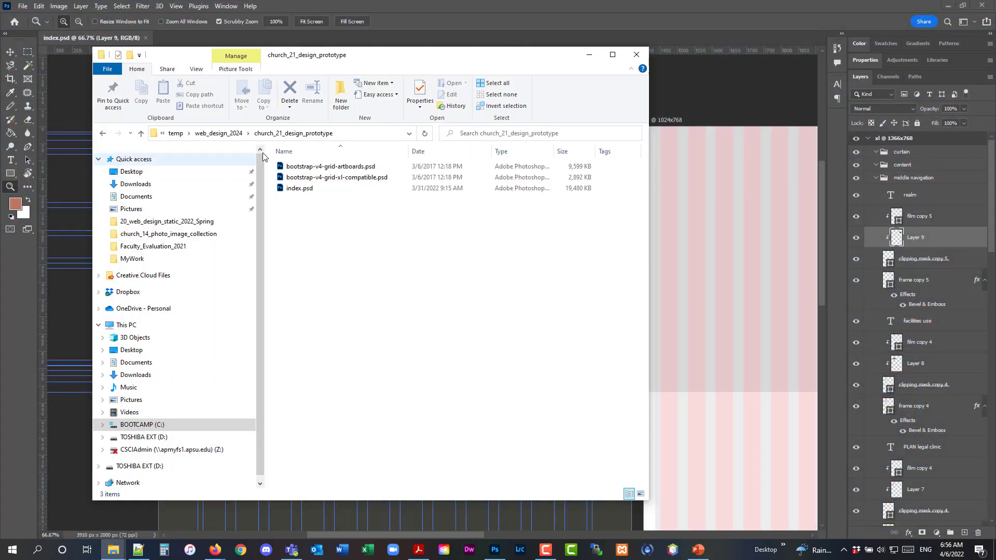
click(219, 133)
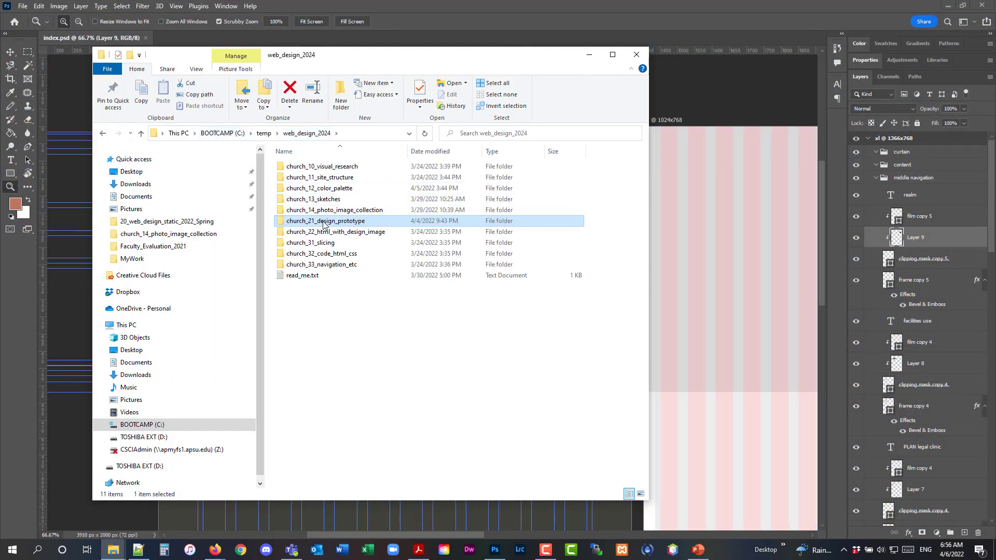
double_click(322, 222)
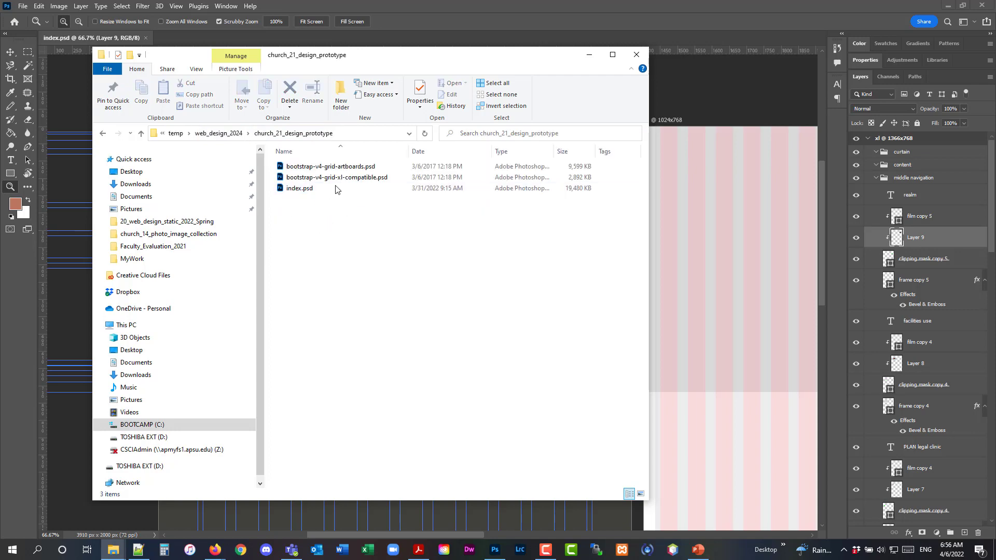
click(418, 551)
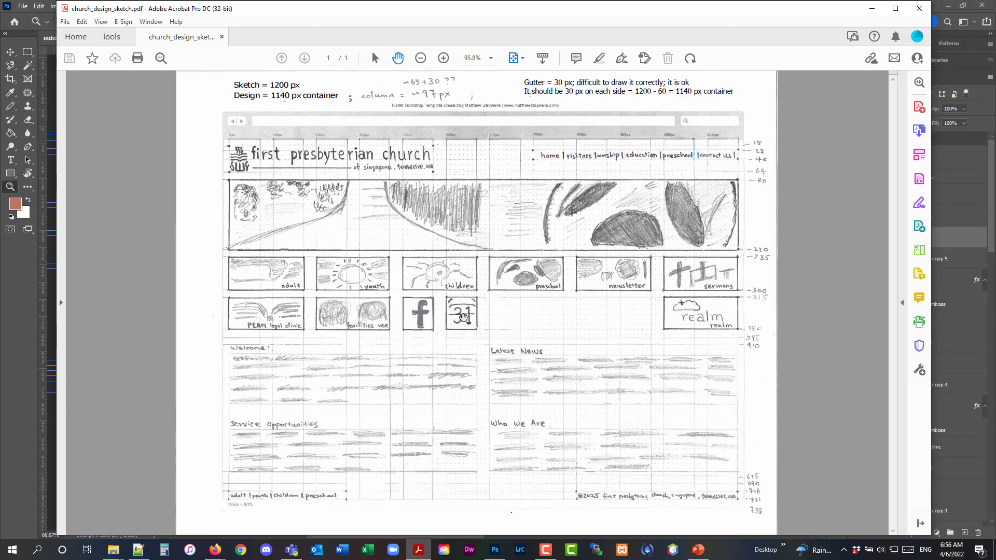
click(871, 12)
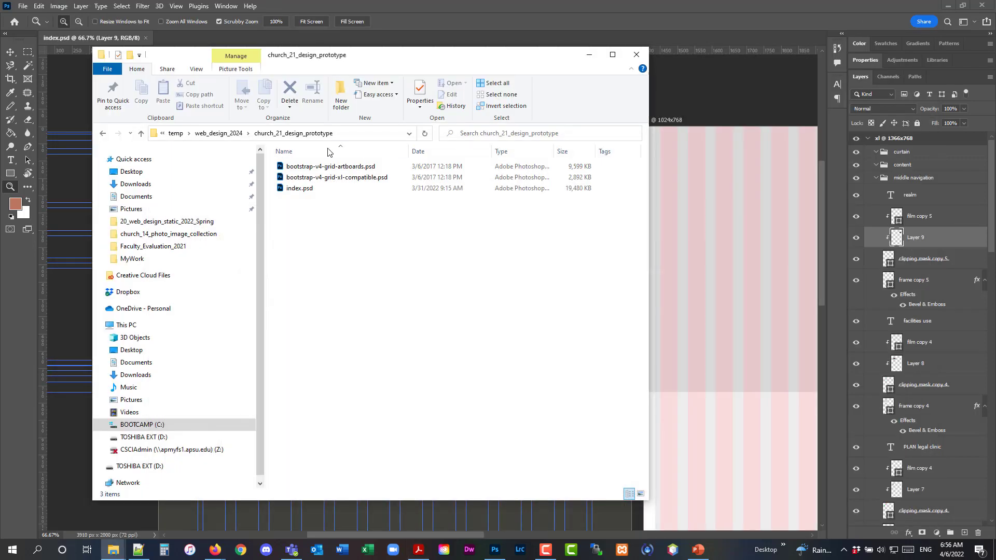
click(515, 4)
Open the FB-f-Logo_blue_1024.png image from the church_14_photo_image_collection folder
click(23, 6)
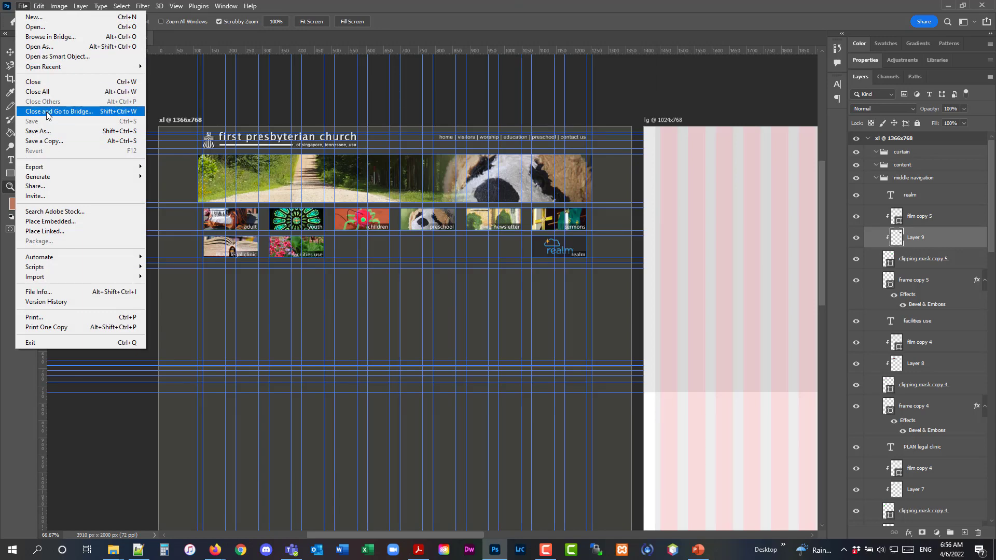
click(35, 28)
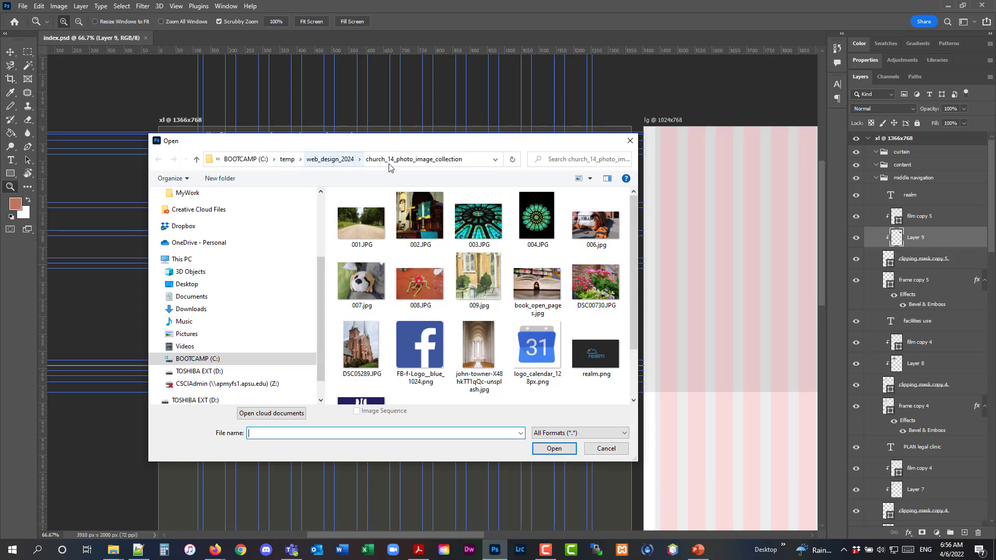
double_click(432, 330)
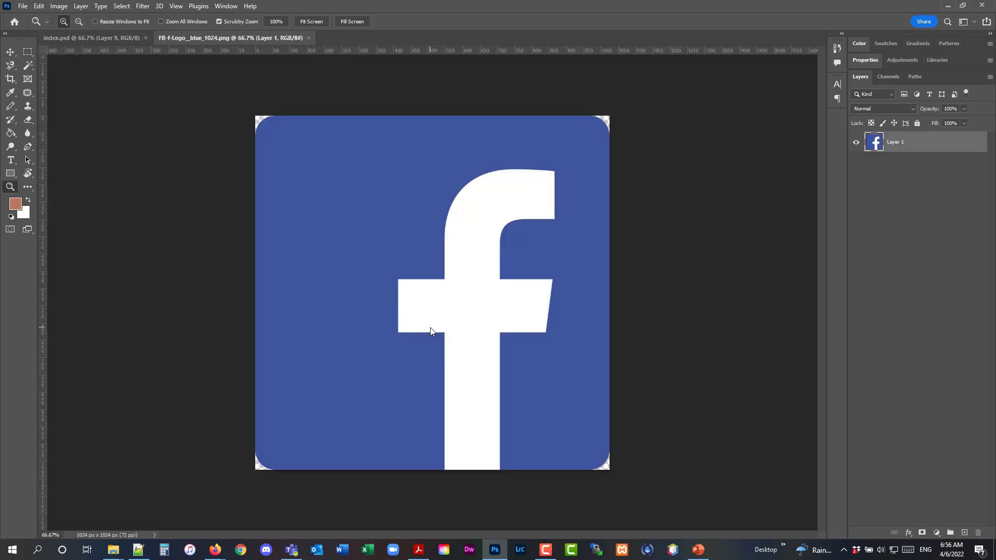
Arrange the logo and index.psd documents side by side in a 2-up vertical layout
click(226, 8)
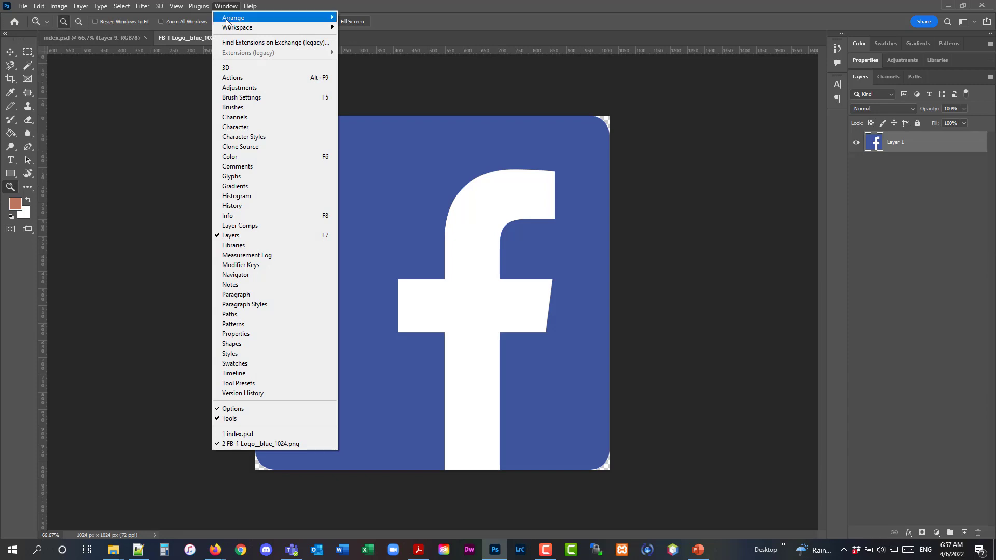
mouse_move(227, 20)
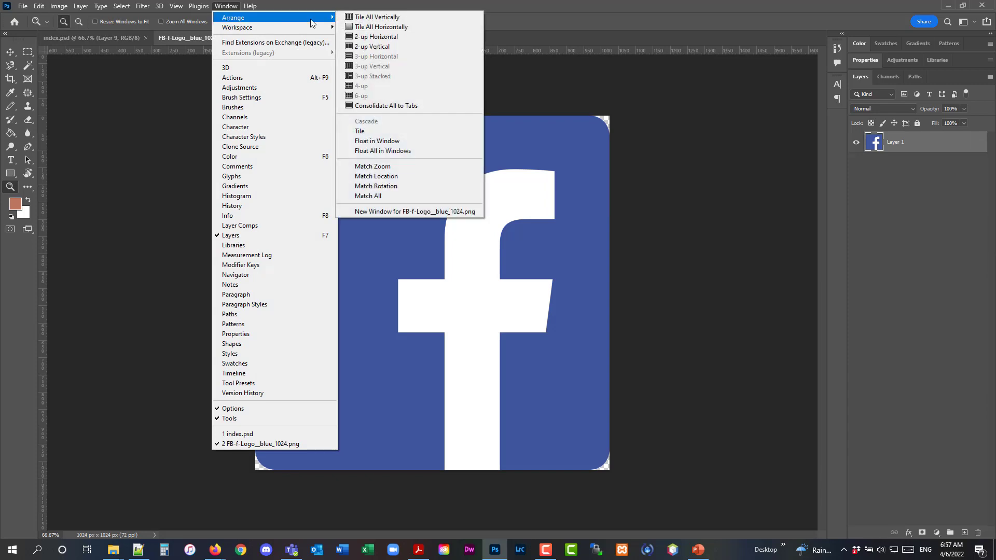
click(366, 46)
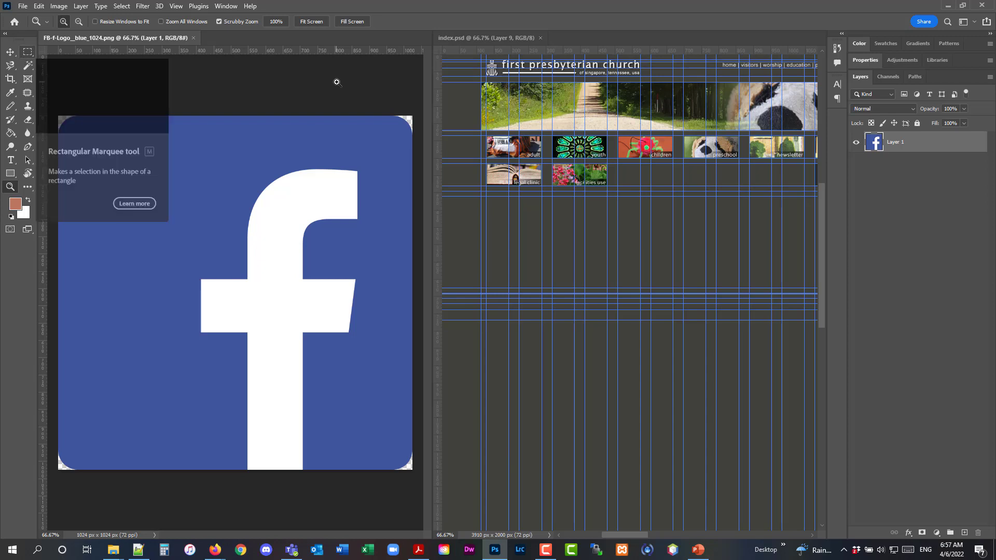
click(478, 39)
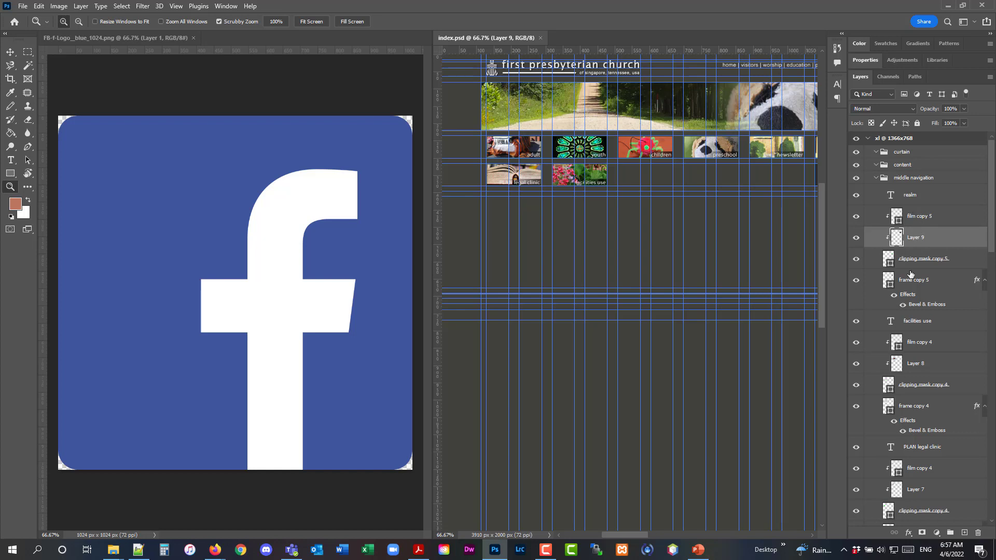
Drag the Facebook logo into the middle navigation group of index.psd and close the logo file
click(921, 182)
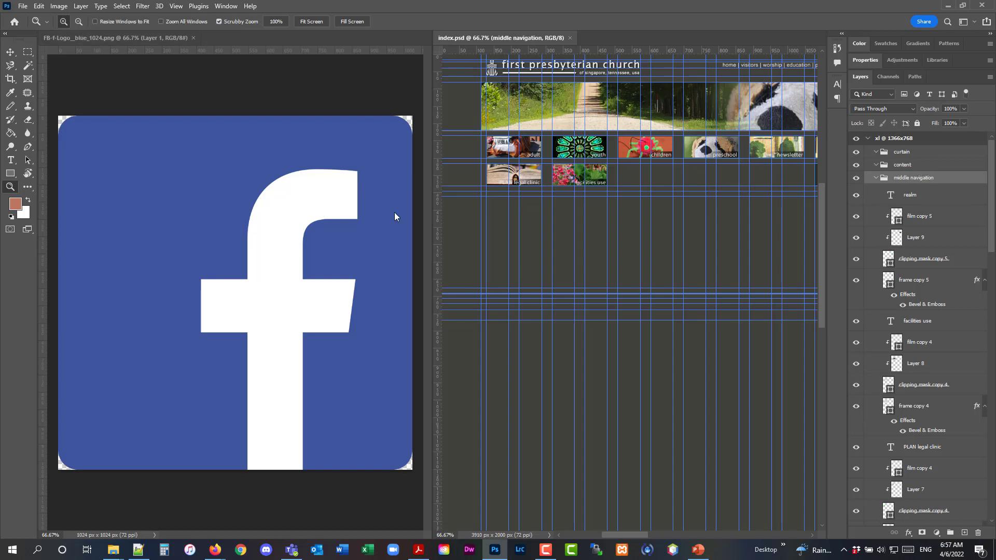
click(93, 43)
click(11, 53)
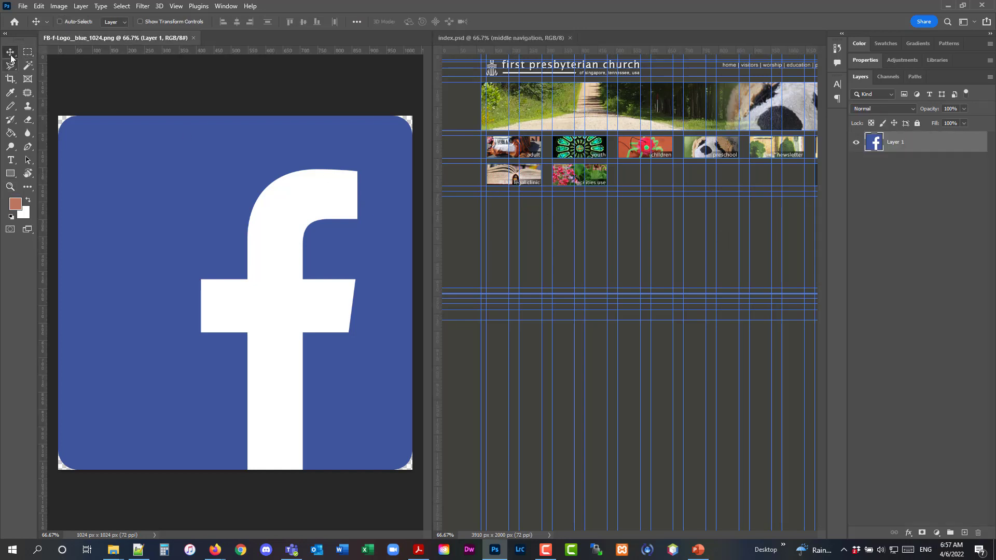
drag(173, 201, 668, 240)
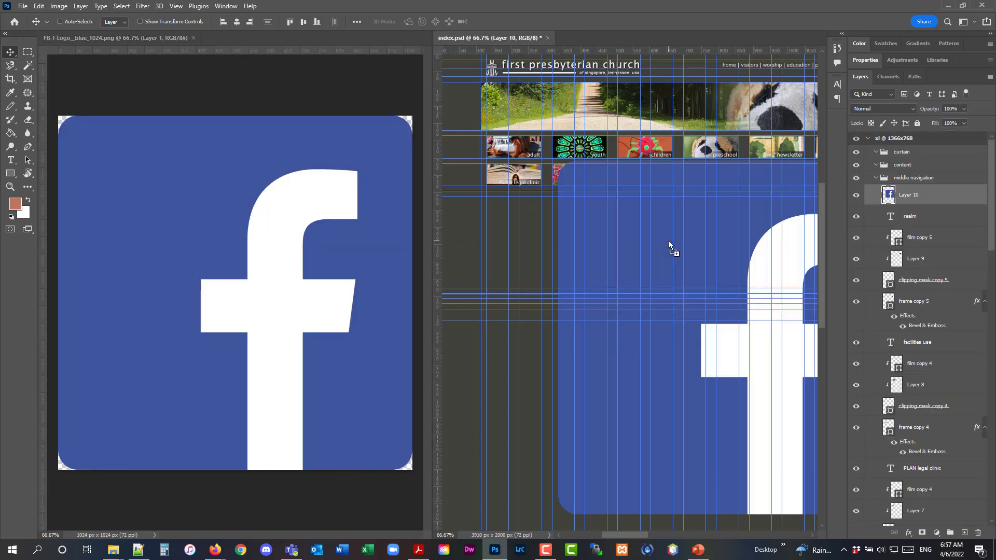
click(192, 36)
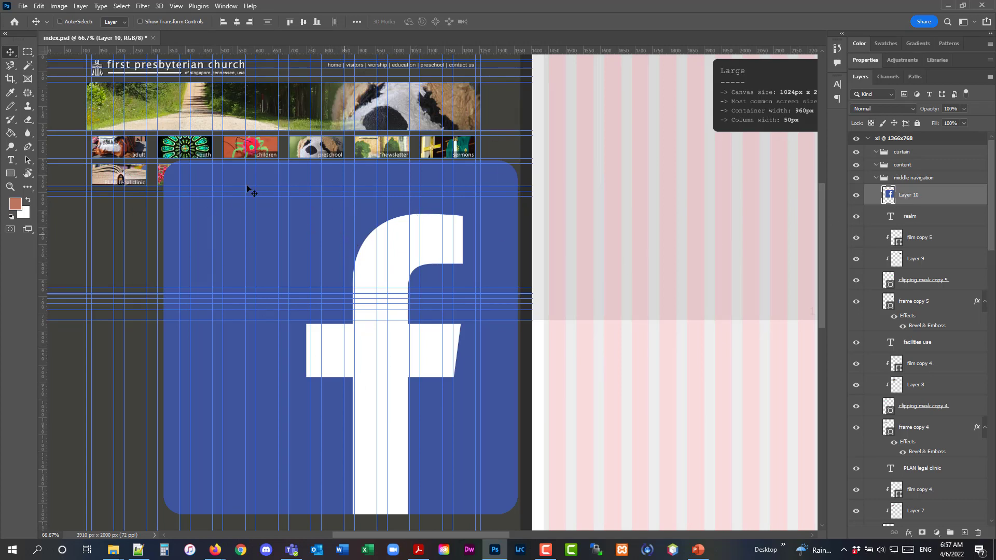
Scale the Facebook logo layer proportionally down to about 13%
click(40, 7)
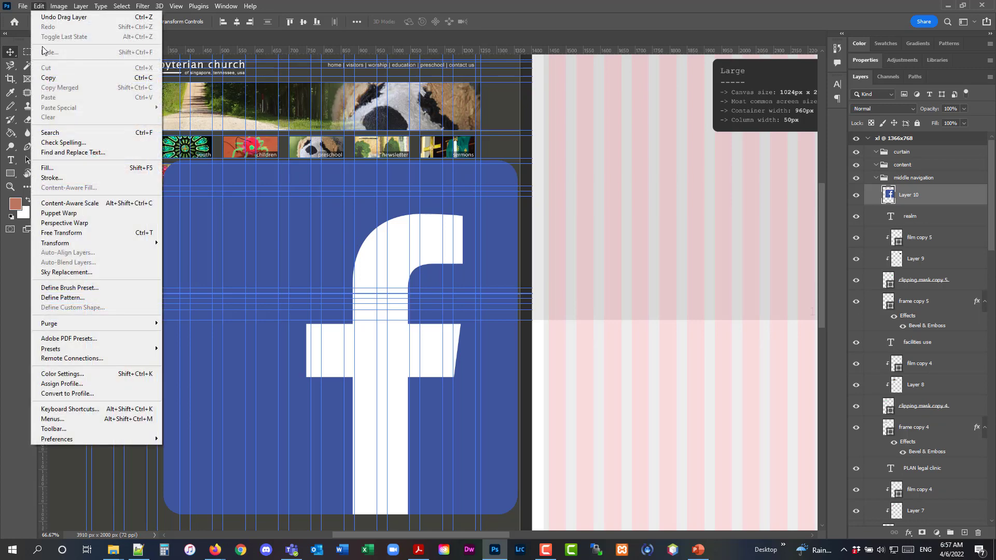
mouse_move(82, 247)
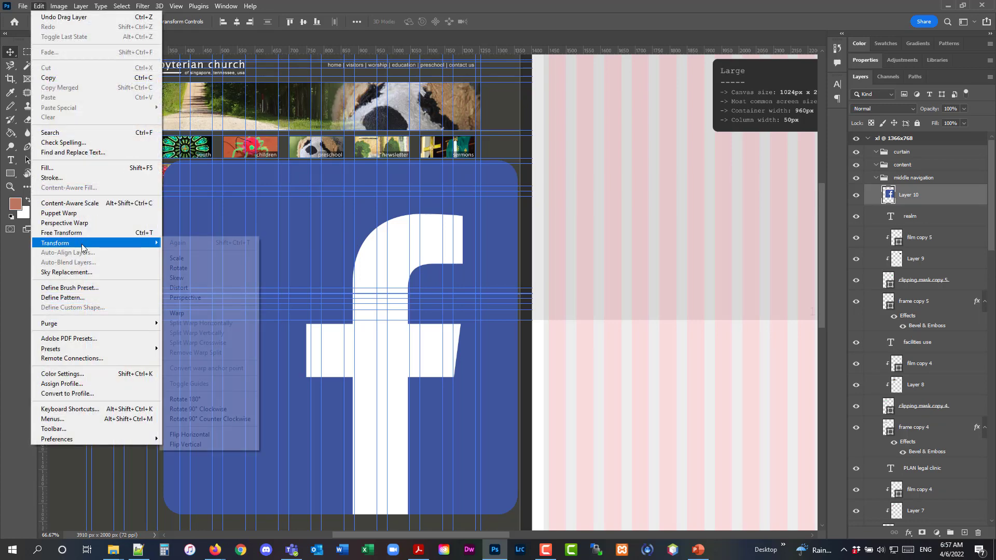
click(189, 259)
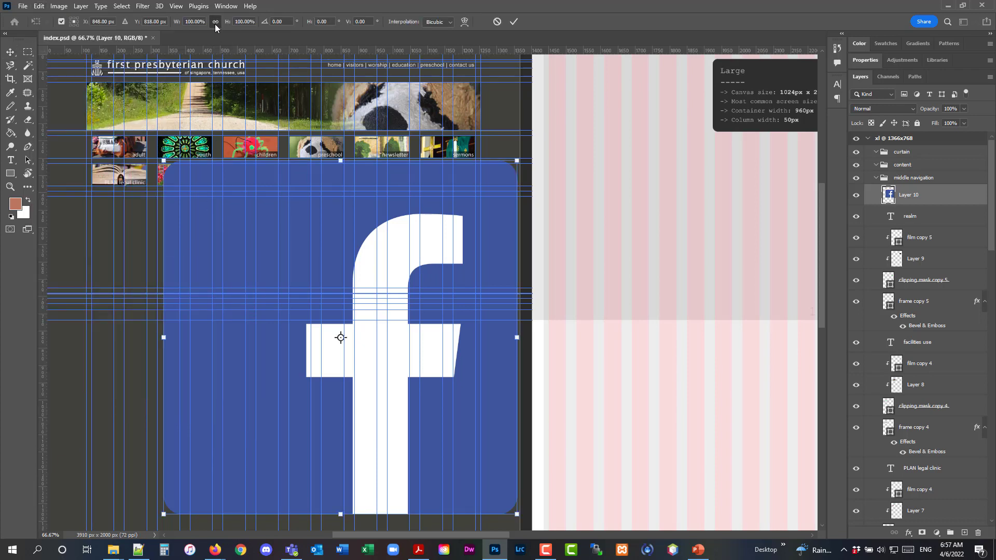
drag(516, 514, 187, 207)
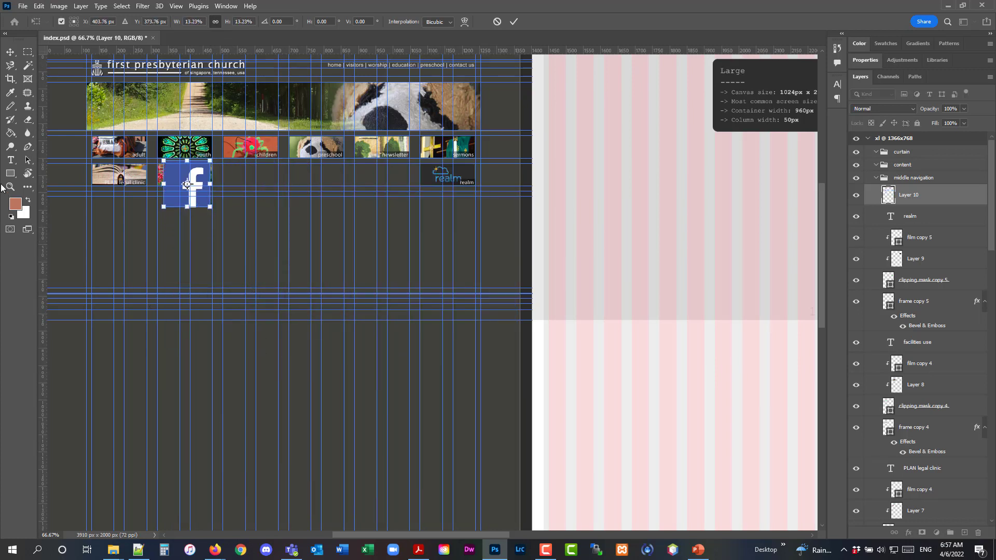
click(238, 173)
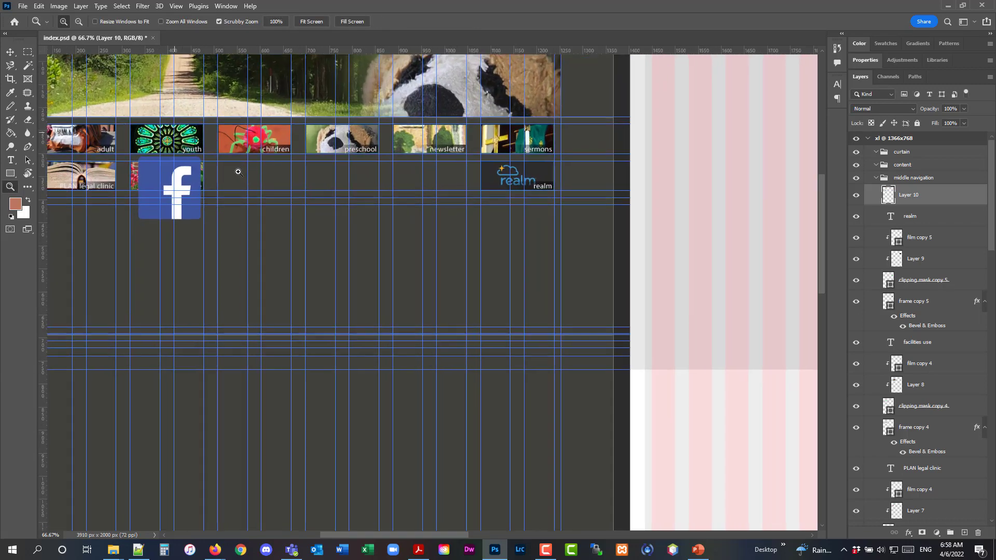
Move the Facebook logo to sit beside the facilities use thumbnail in the second row
click(237, 173)
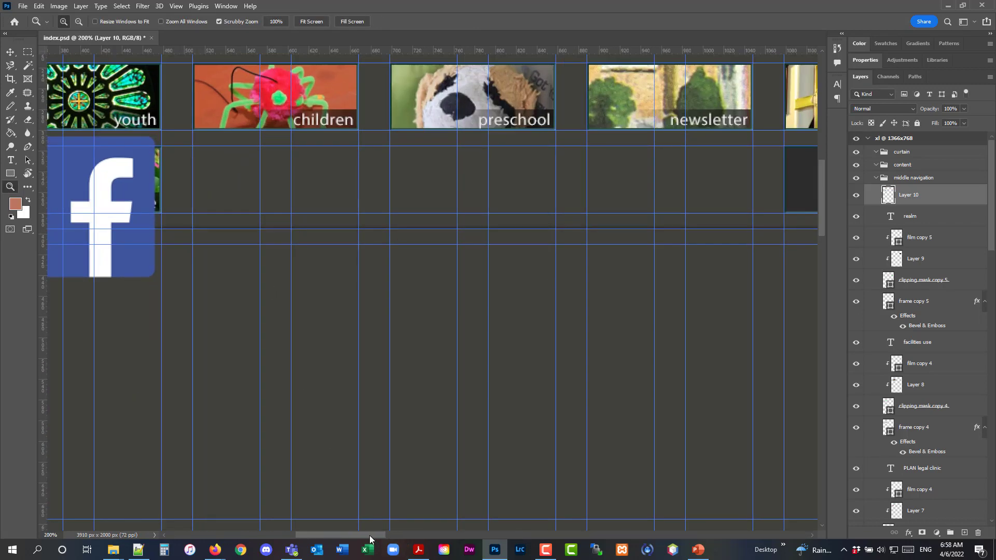
drag(369, 535, 347, 526)
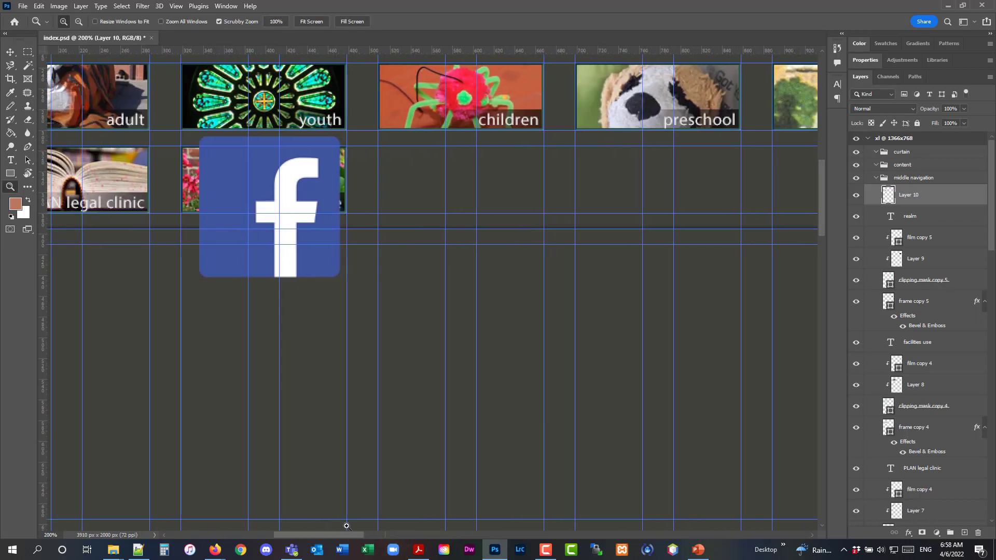
click(393, 203)
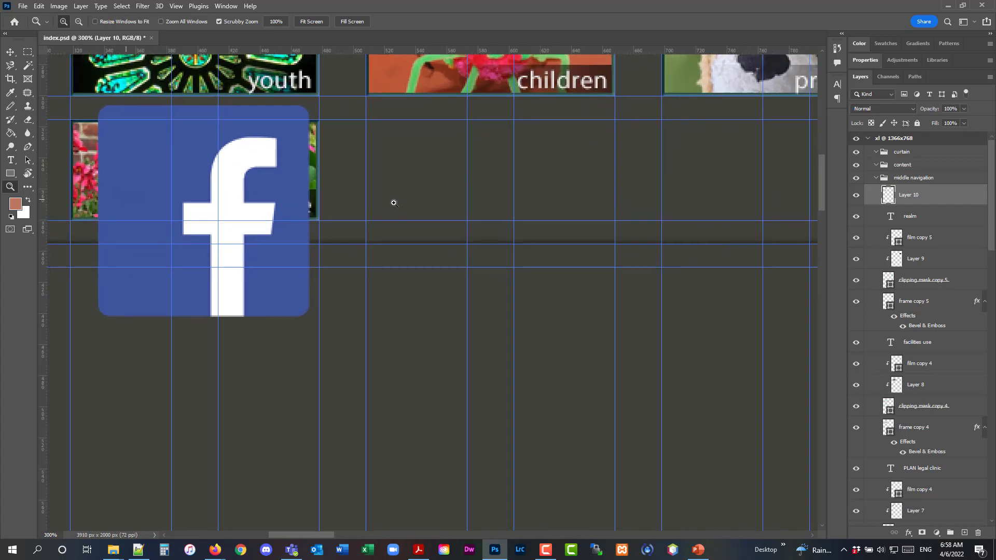
click(10, 52)
drag(180, 166, 451, 184)
Scale the Facebook logo down proportionally to about 48% of its current size
click(39, 7)
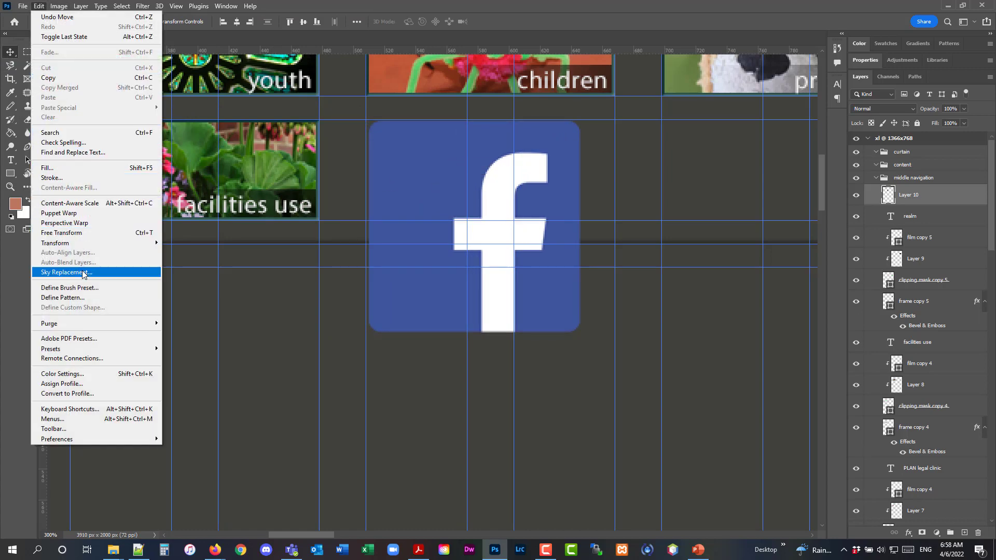
mouse_move(88, 243)
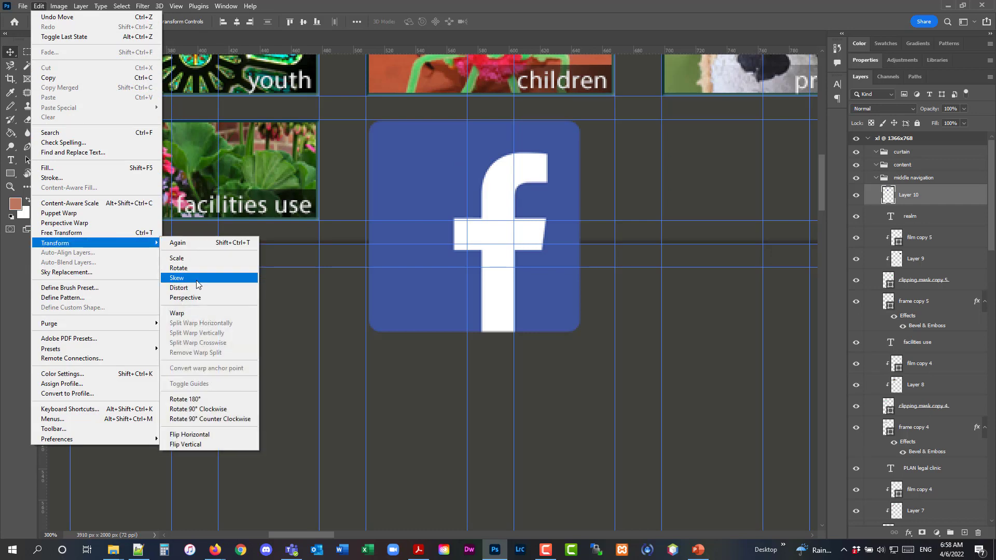
click(177, 258)
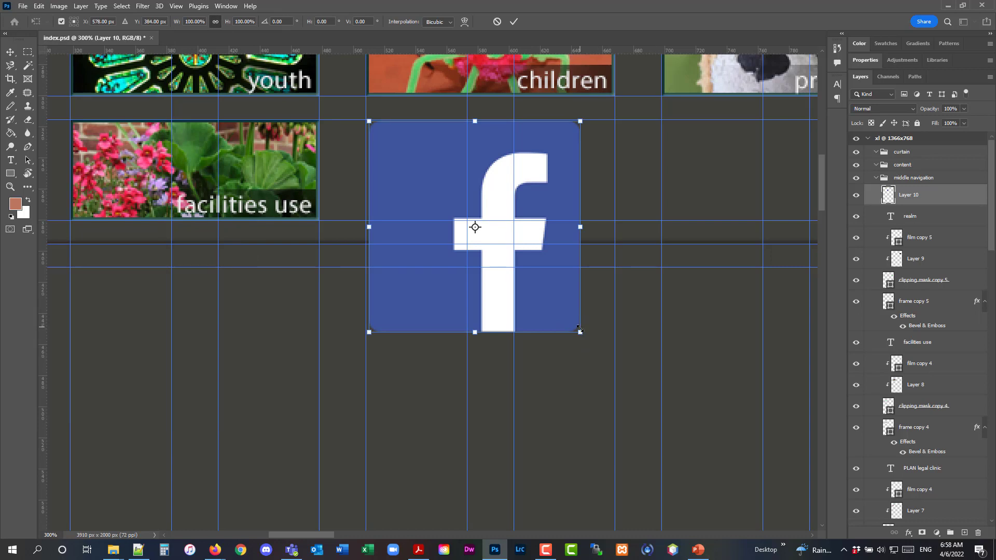
drag(578, 328, 446, 239)
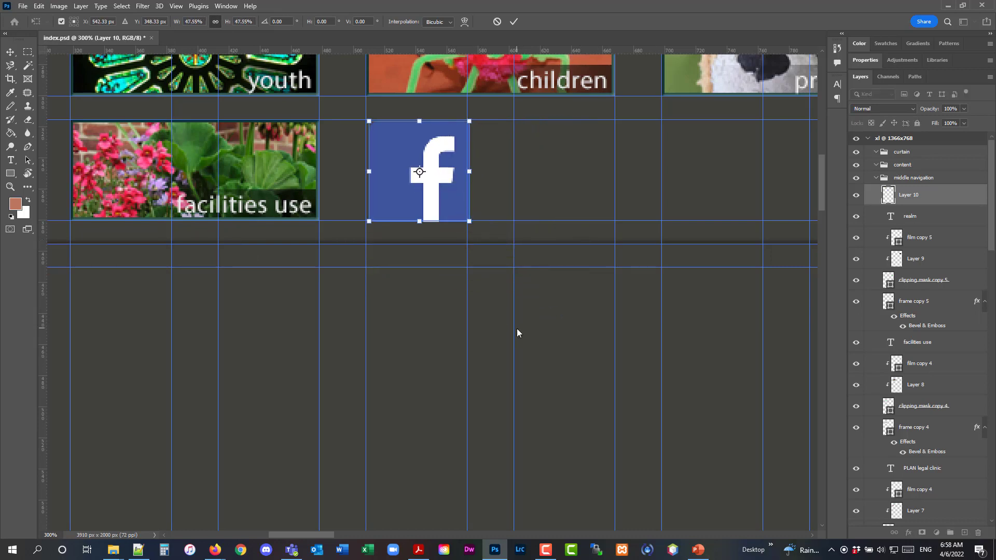
click(10, 52)
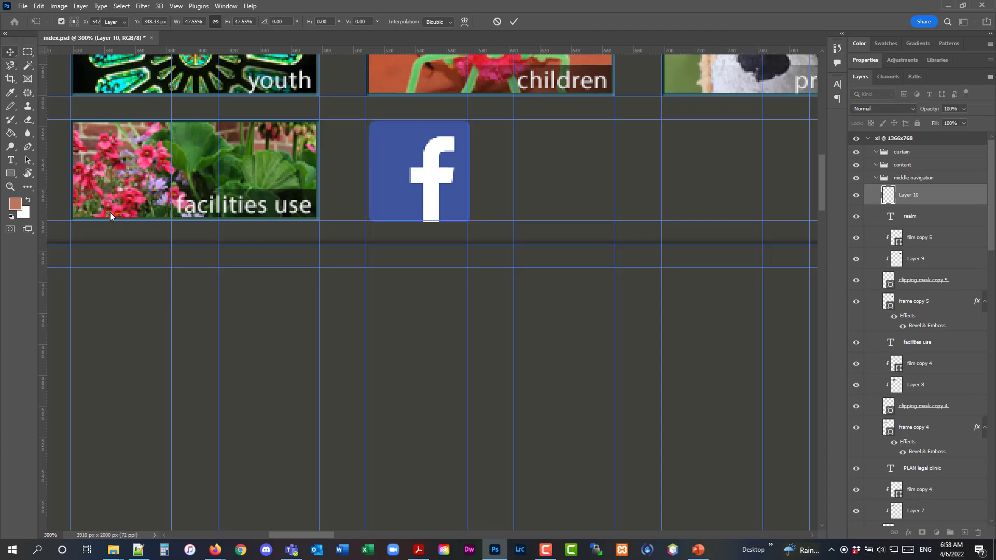
Nudge the Facebook logo two pixels left and one pixel up to align with the guides, then save index.psd
click(11, 187)
click(434, 183)
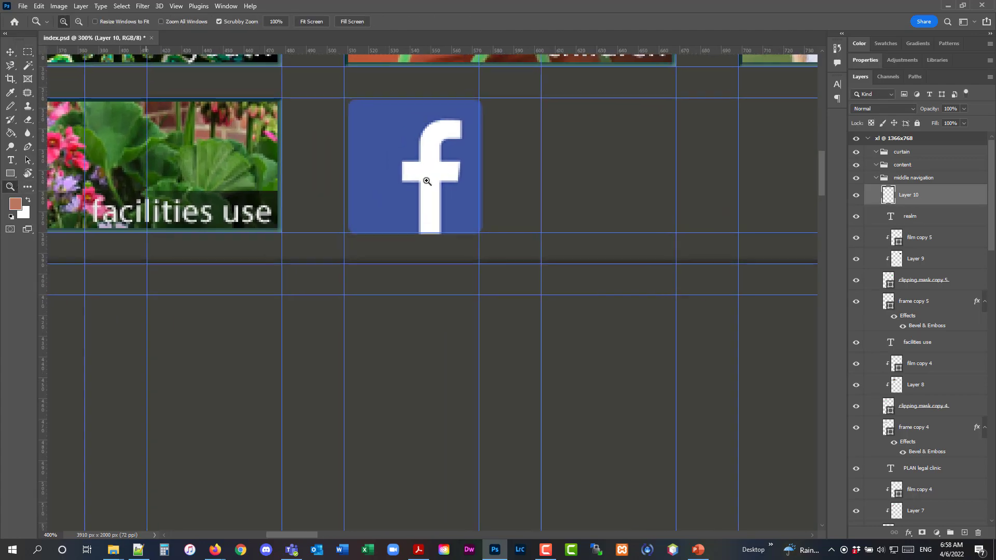
click(425, 179)
click(419, 177)
click(416, 207)
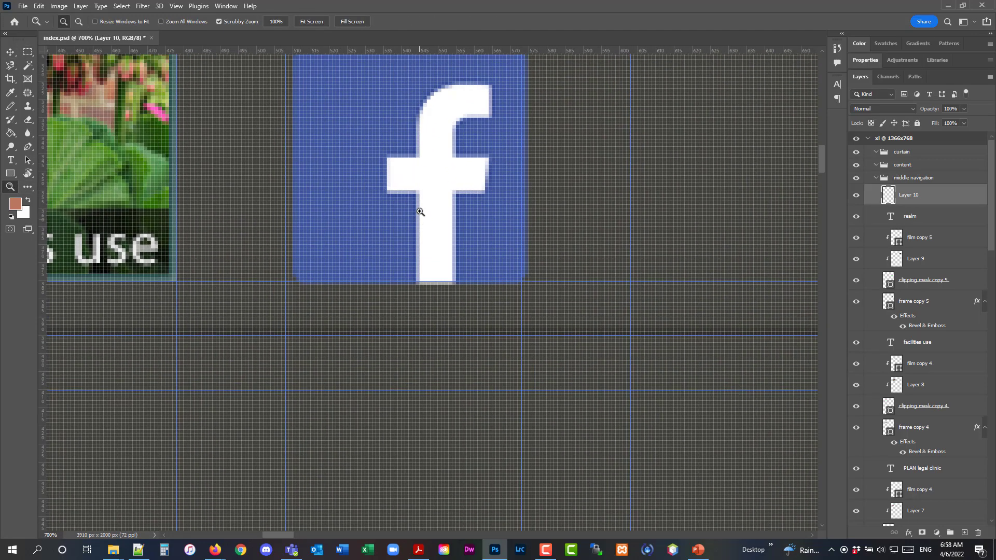
scroll(425, 214, up, 2)
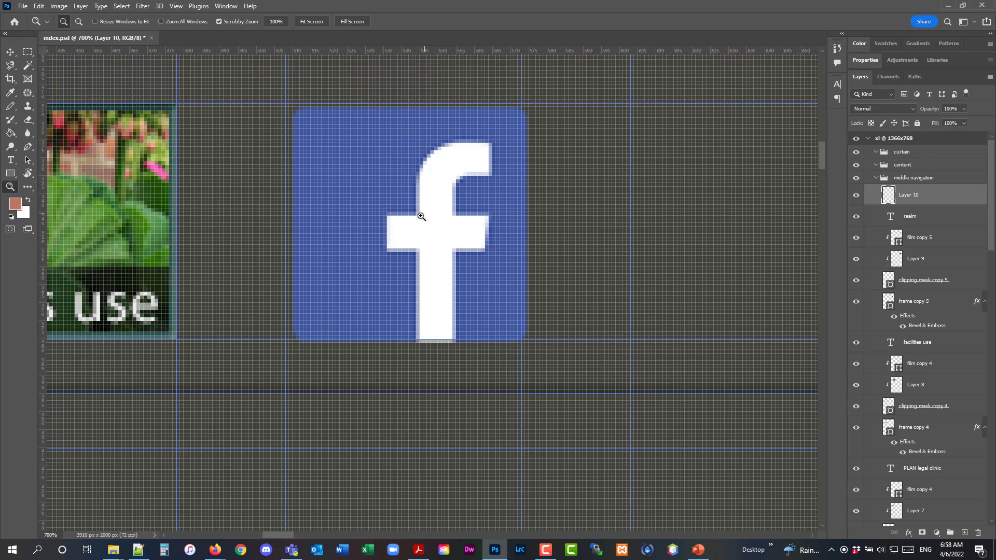
click(13, 53)
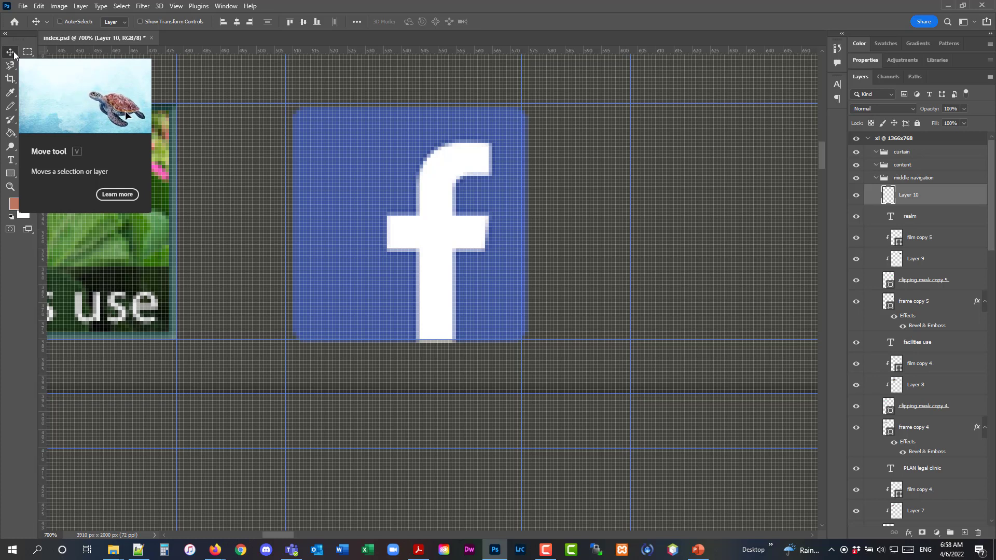
key(Left)
key(Left)
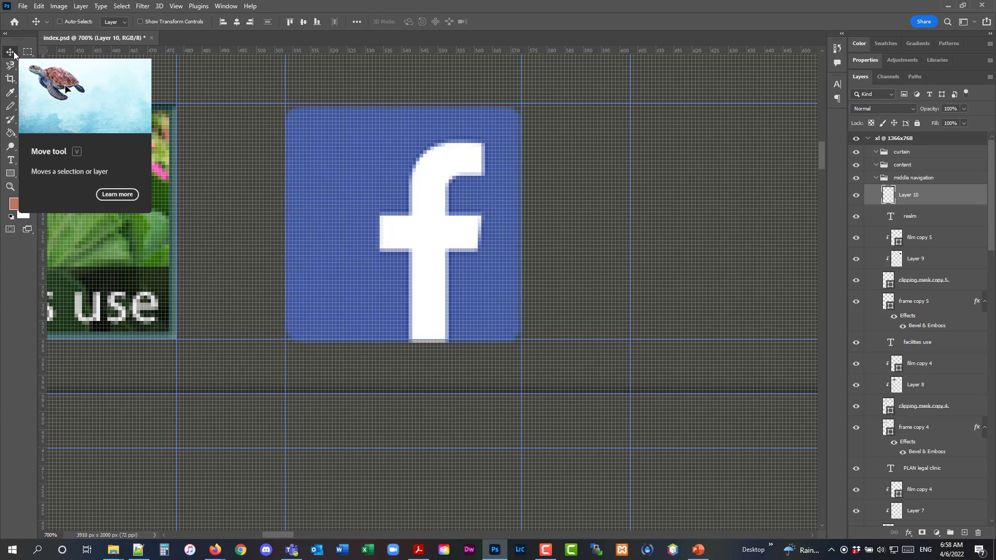
key(Up)
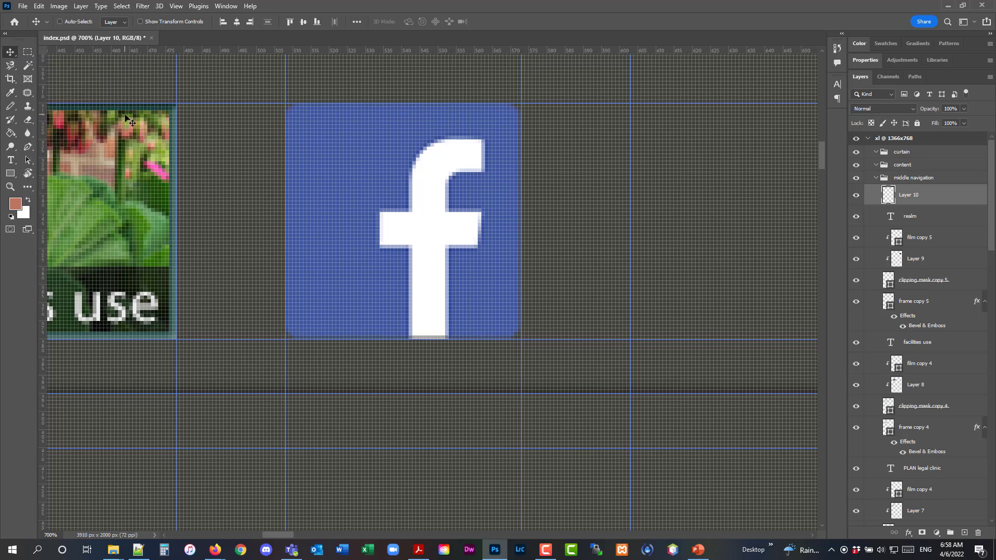
click(25, 6)
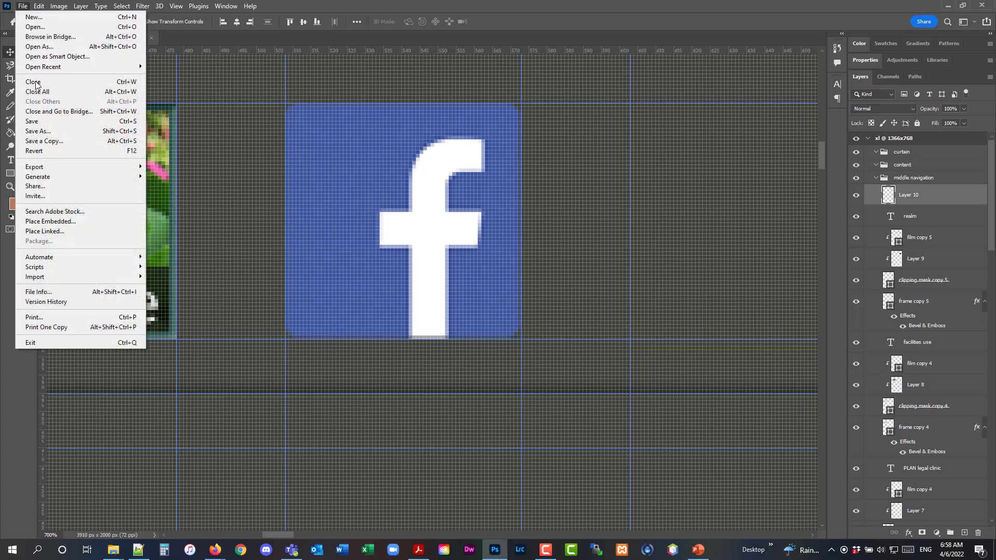
click(40, 122)
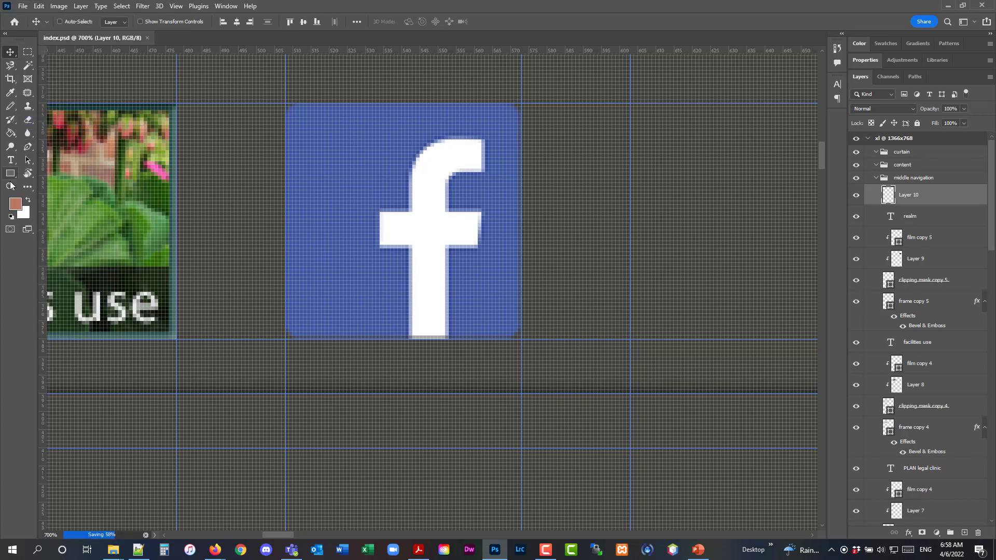
Open the logo_calendar_128px.png image from the church_14_photo_image_collection folder
key(z)
key(alt)
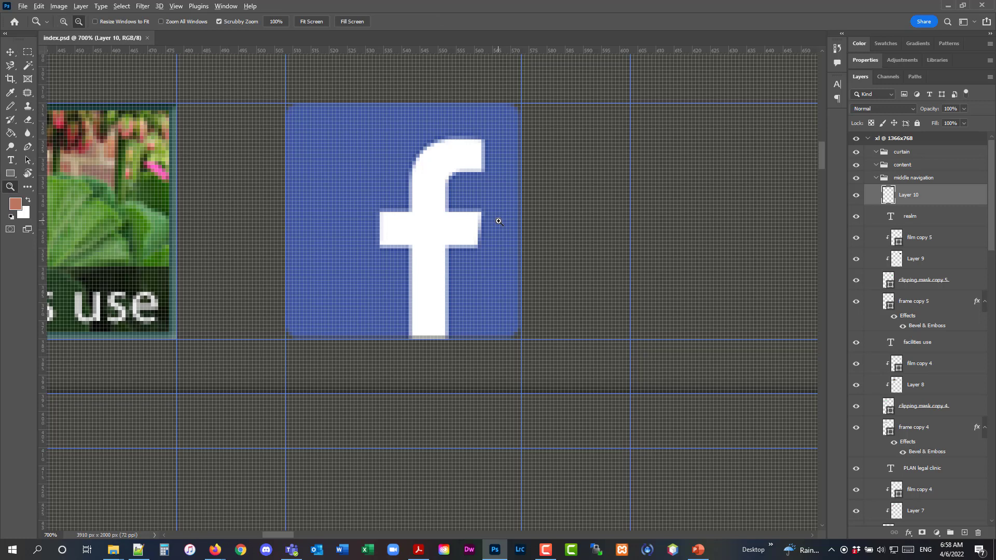
alt+click(499, 222)
alt+click(499, 222)
alt+click(634, 218)
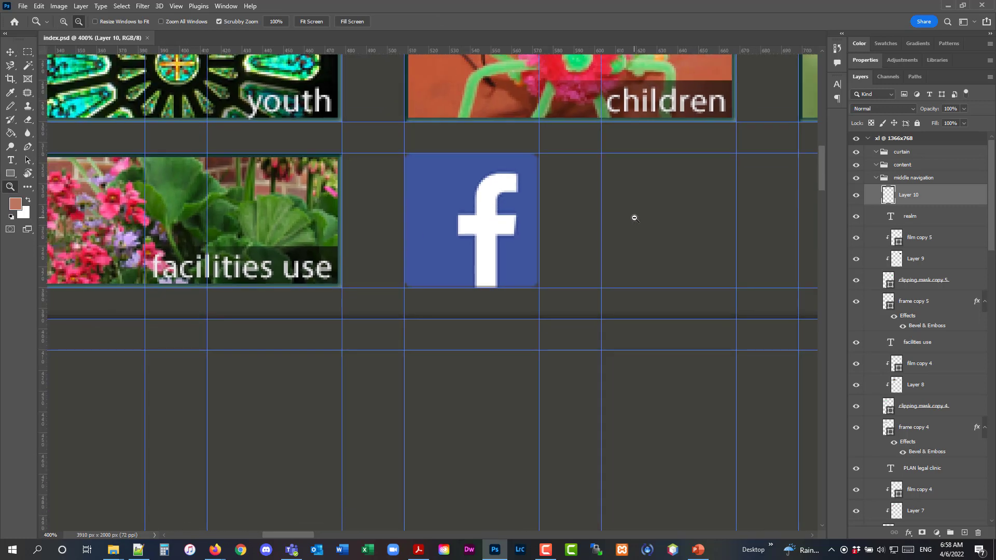
alt+click(634, 218)
alt+click(634, 218)
alt+click(635, 218)
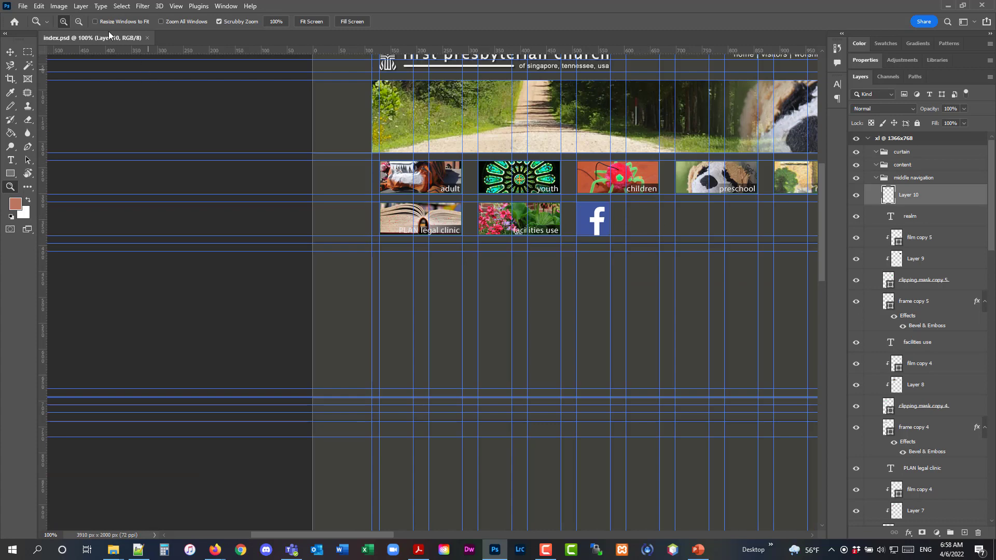
click(23, 6)
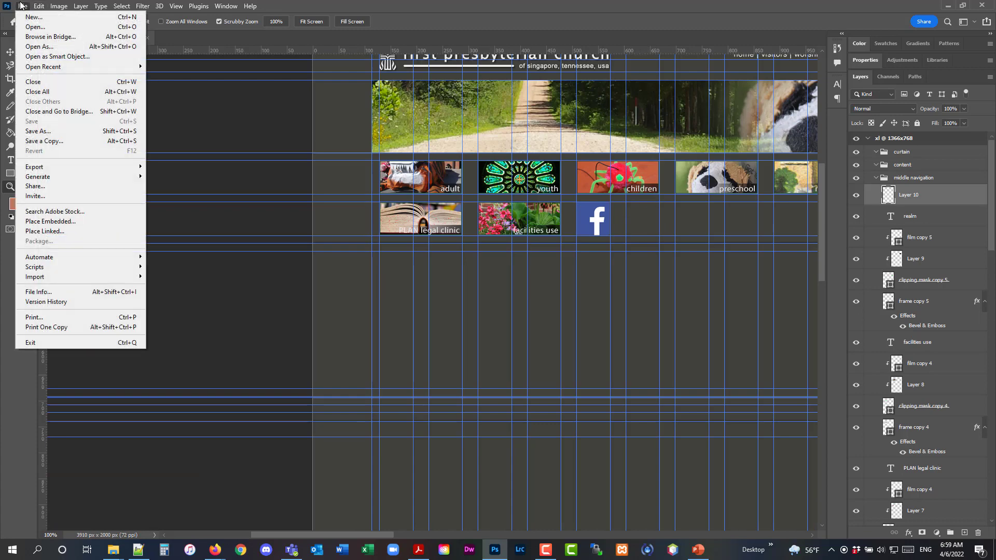
click(33, 27)
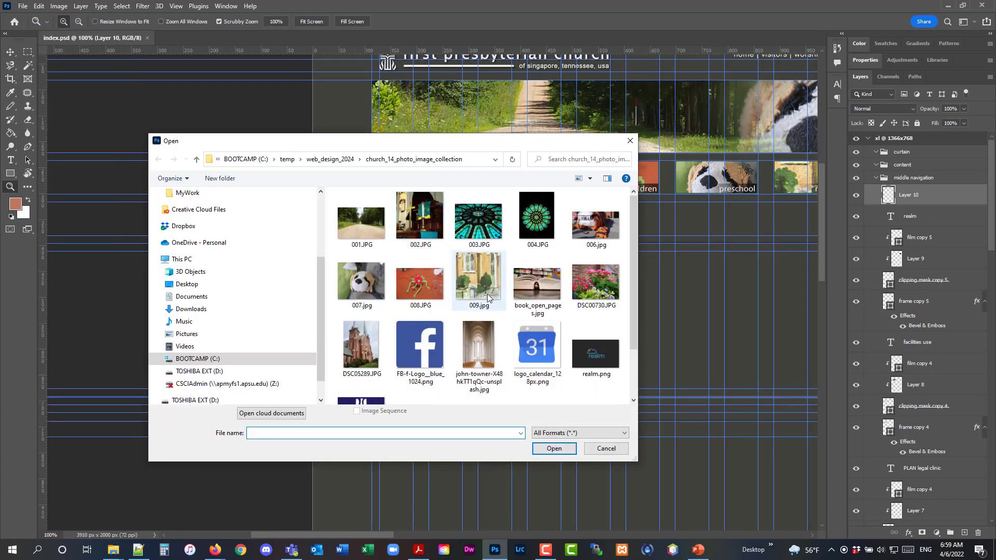
double_click(525, 350)
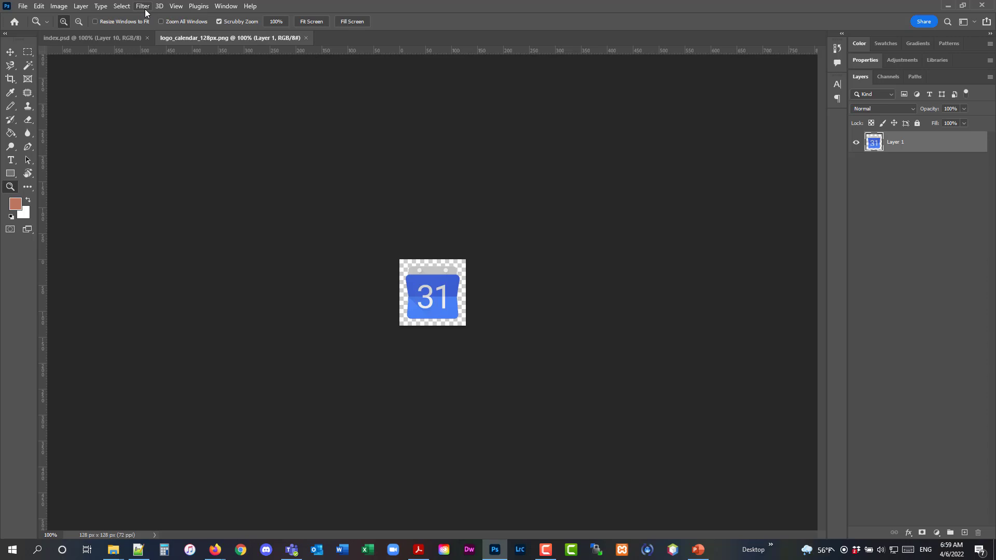
Arrange the calendar logo and index.psd documents side by side in a 2-up vertical layout
click(218, 8)
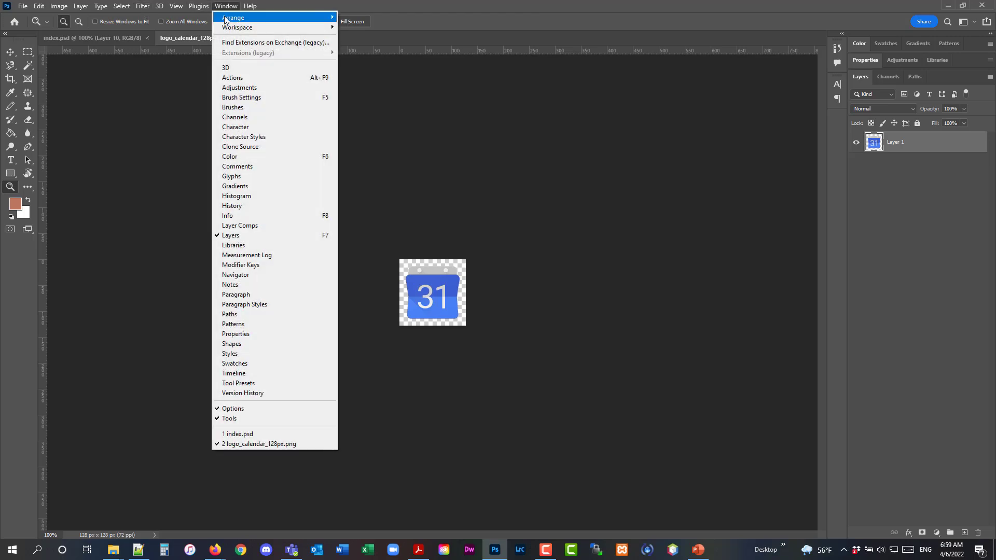
mouse_move(227, 18)
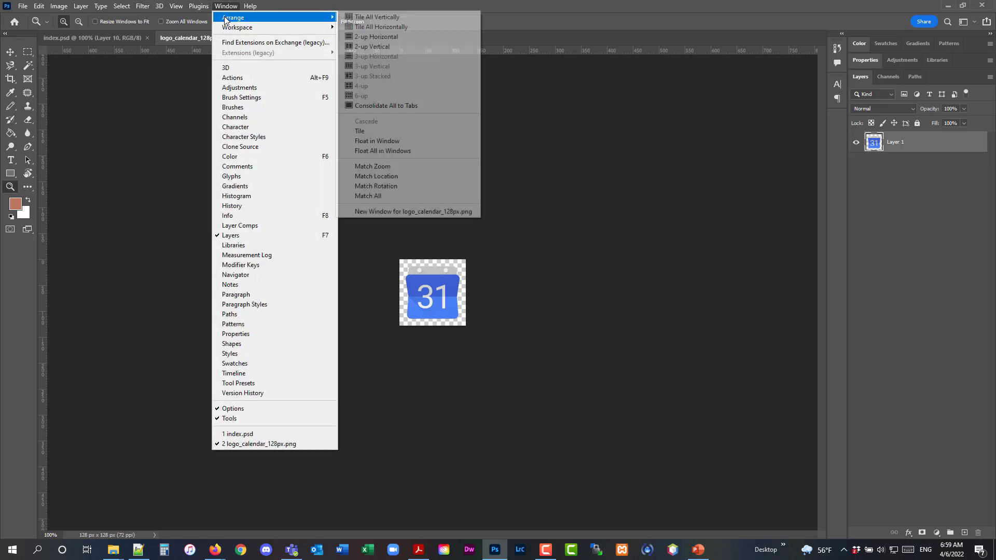
click(394, 46)
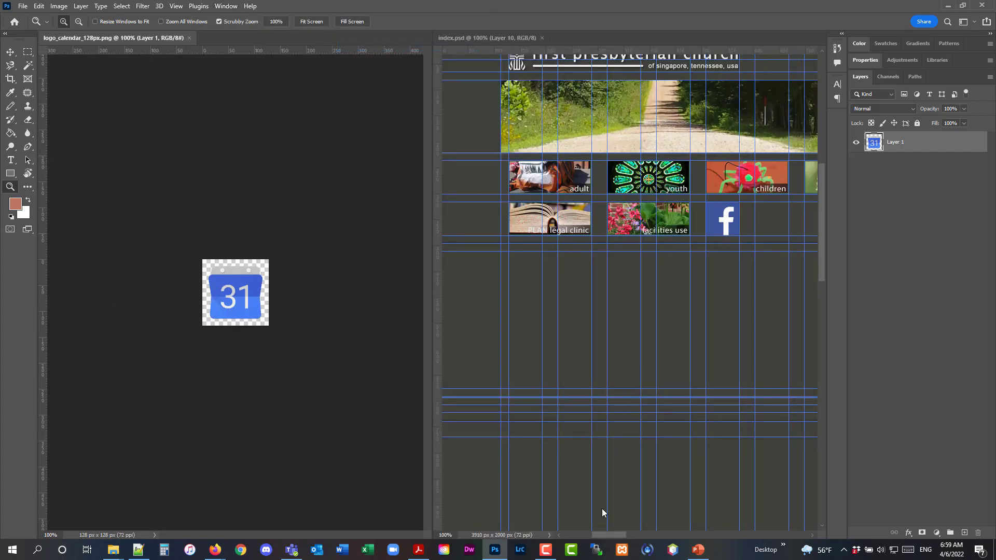
drag(606, 535, 611, 535)
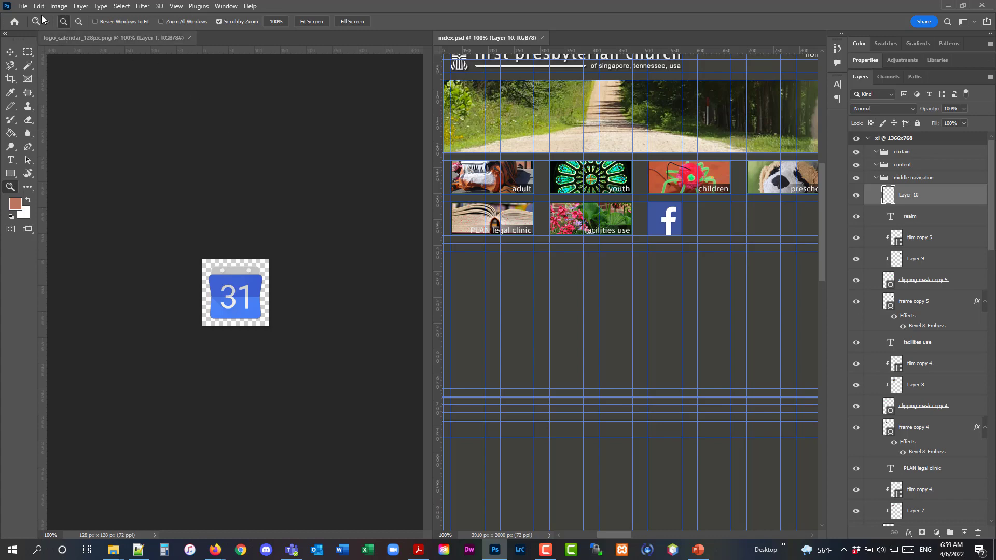
click(221, 6)
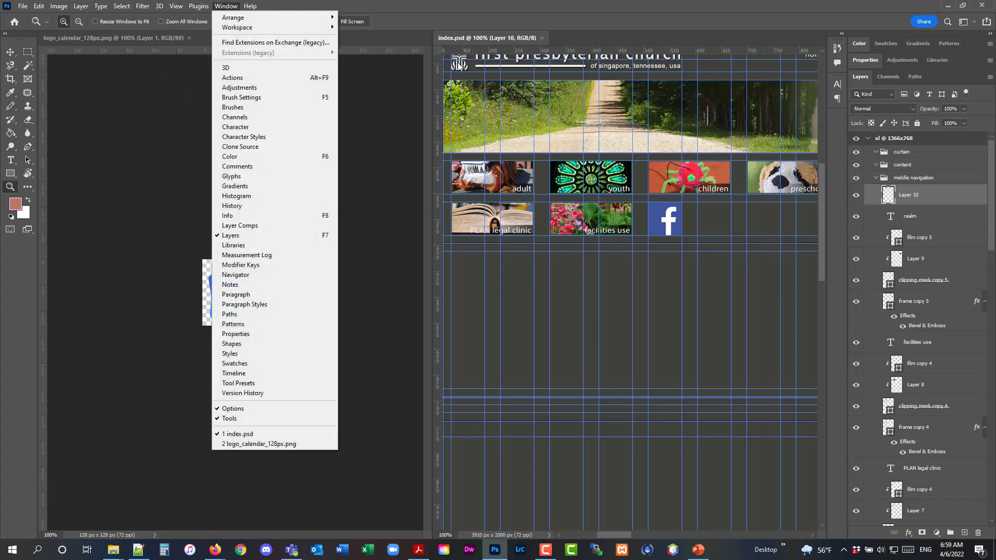
mouse_move(240, 28)
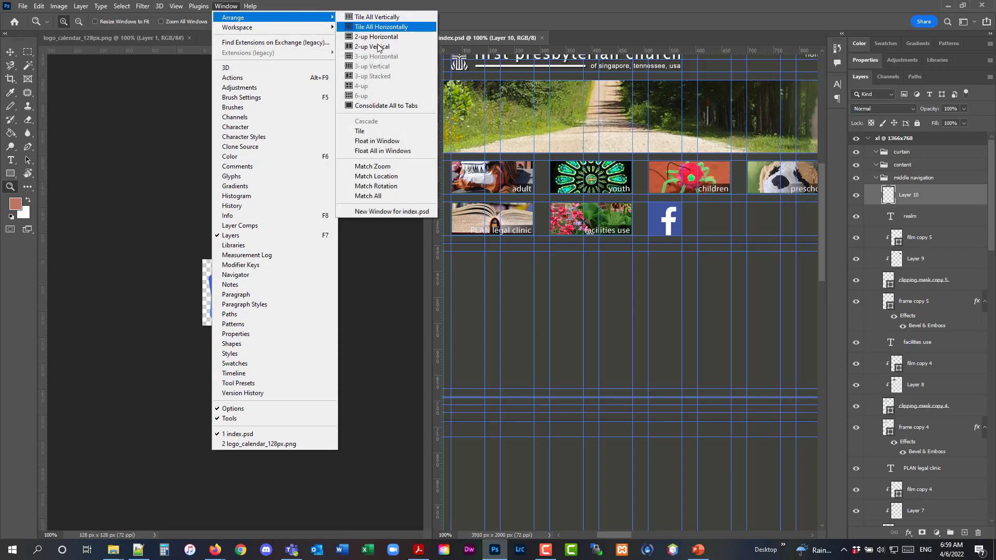
click(381, 47)
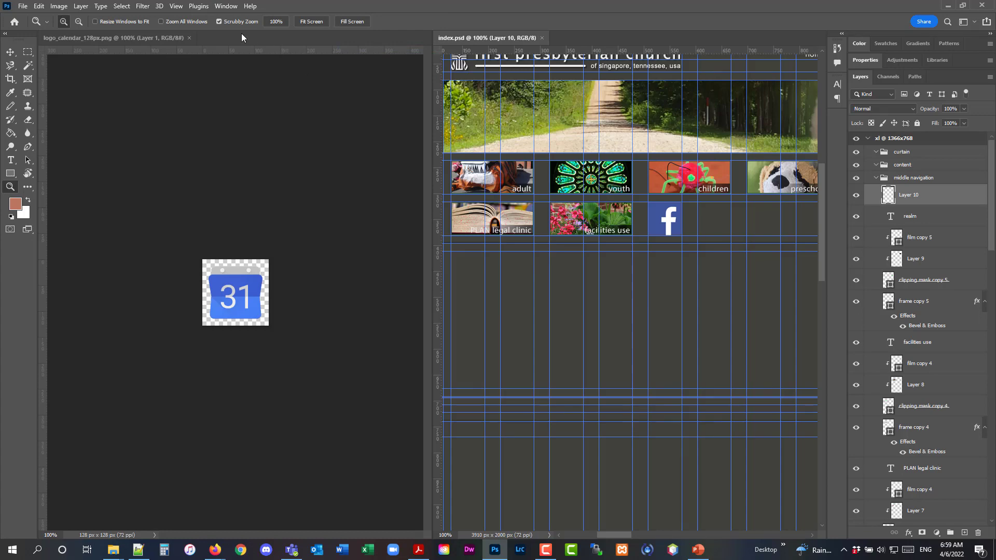
click(225, 6)
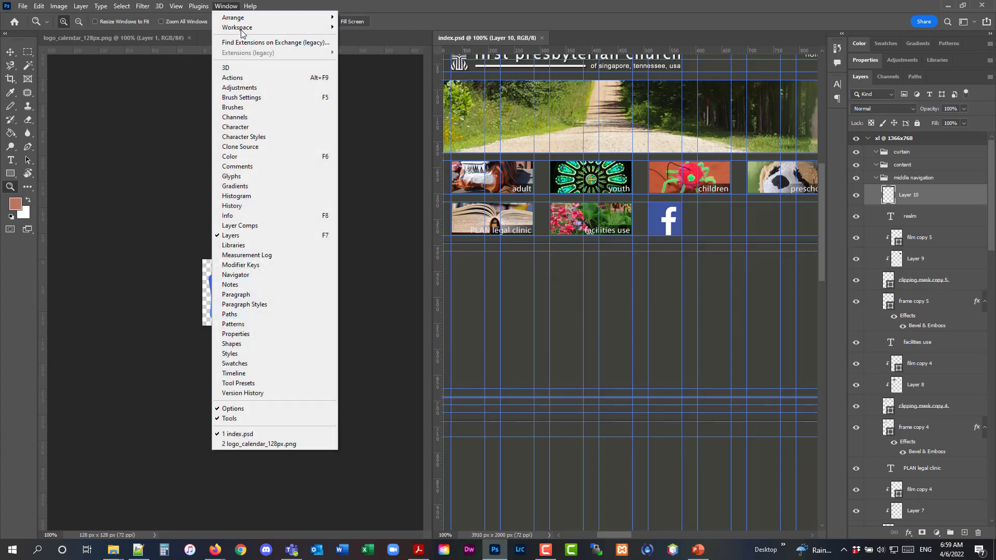
mouse_move(311, 18)
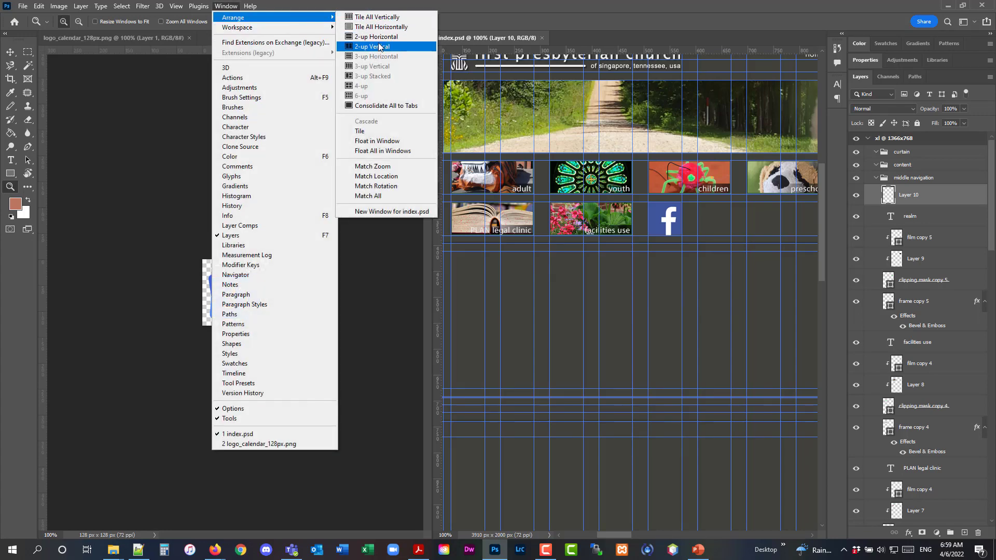
click(379, 47)
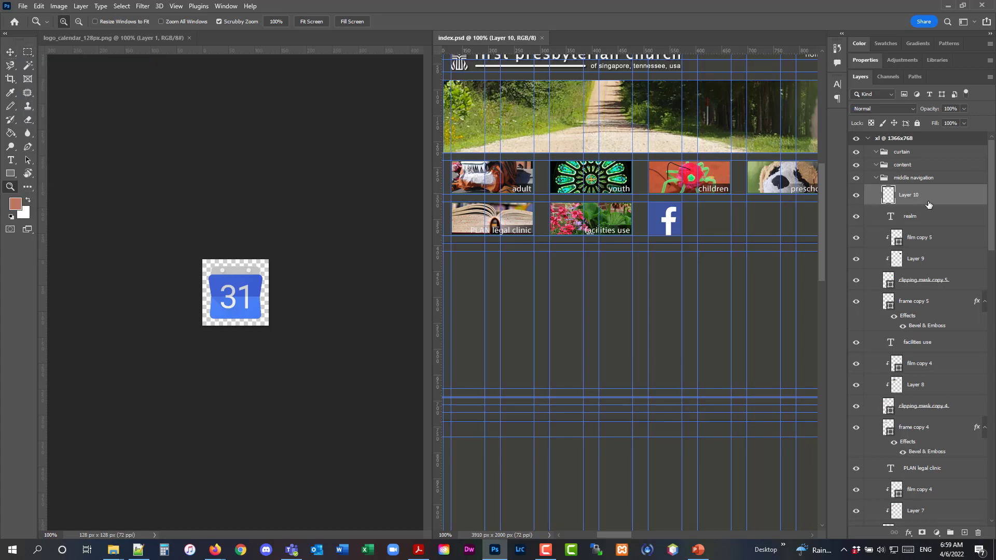
Drag the calendar logo into the middle navigation group of index.psd and close the calendar file
click(11, 51)
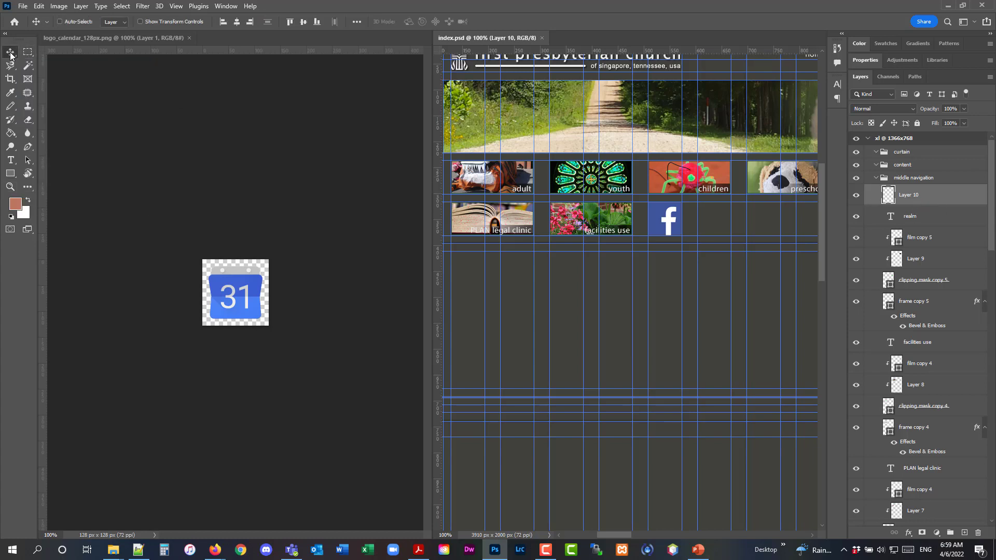
click(229, 301)
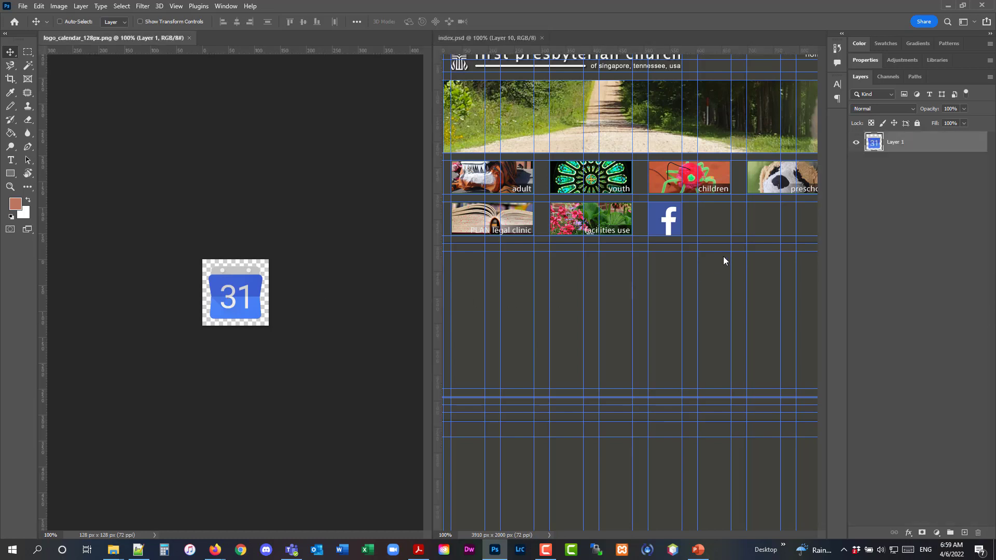
drag(251, 288, 683, 245)
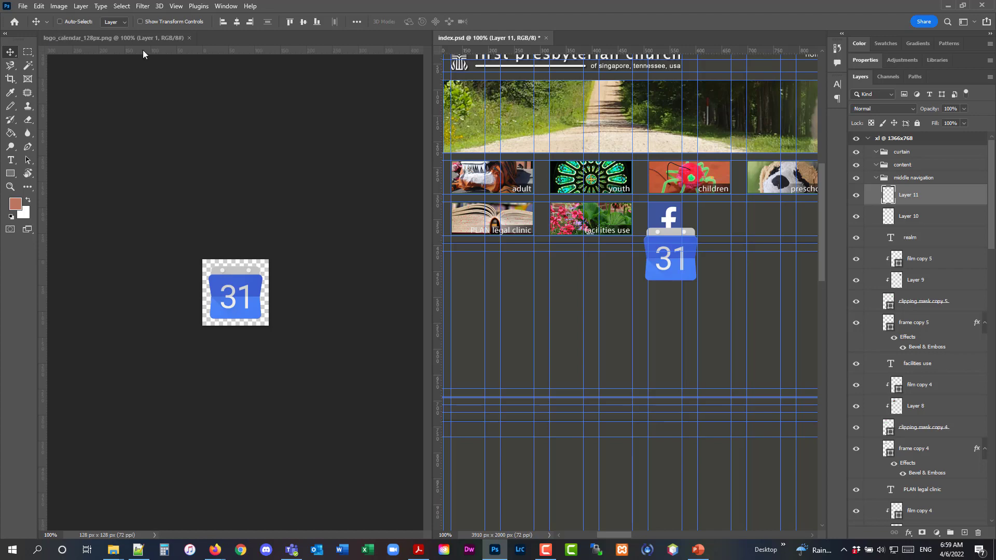
click(189, 38)
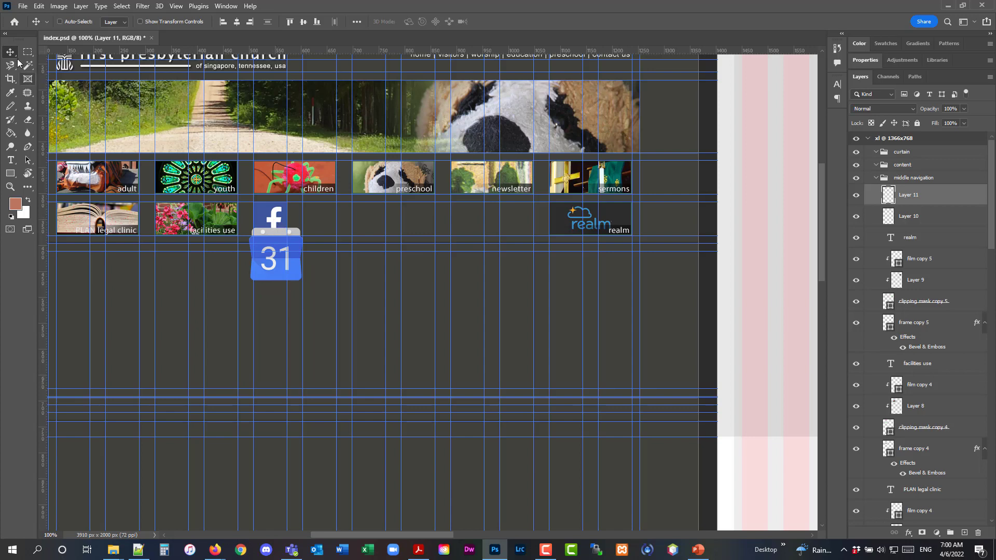
Move the calendar logo to sit beside the Facebook logo in the second row
drag(274, 266, 328, 243)
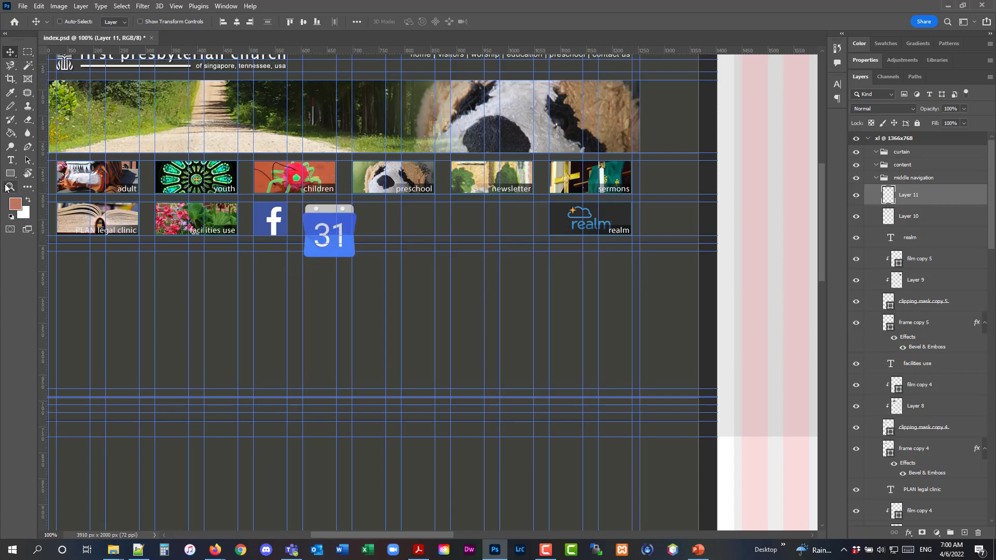
key(z)
click(338, 246)
click(337, 245)
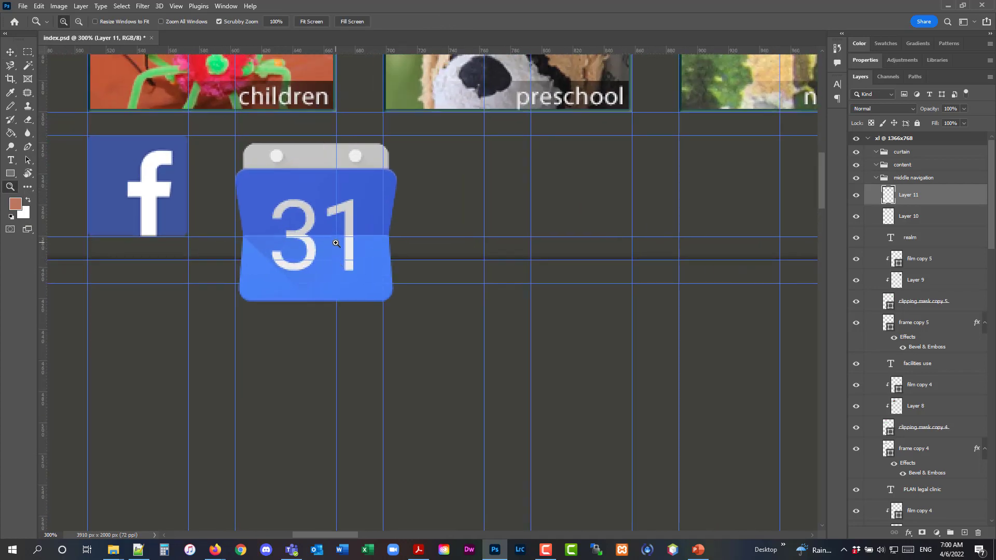
Scale the calendar logo down to about 62% so it matches the Facebook logo's size
click(336, 244)
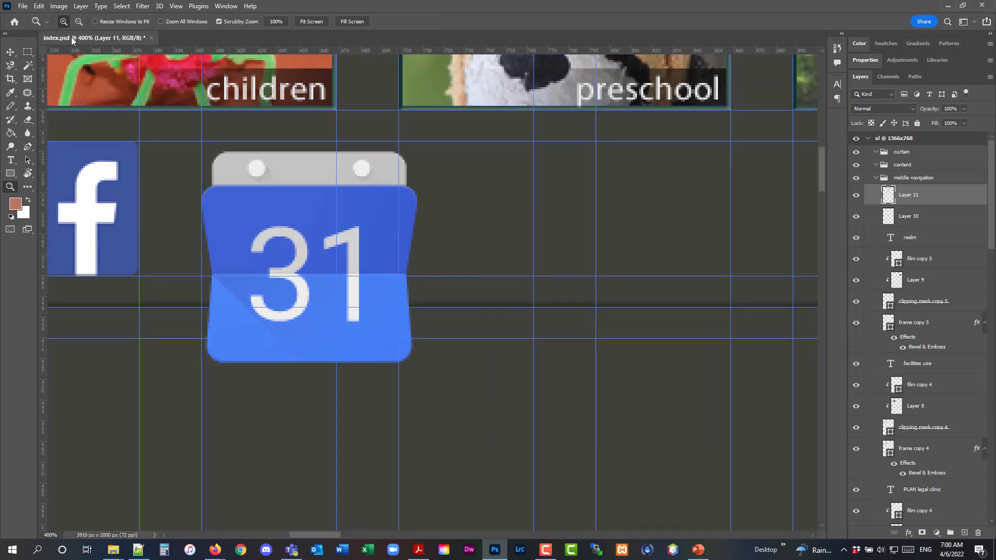
click(40, 6)
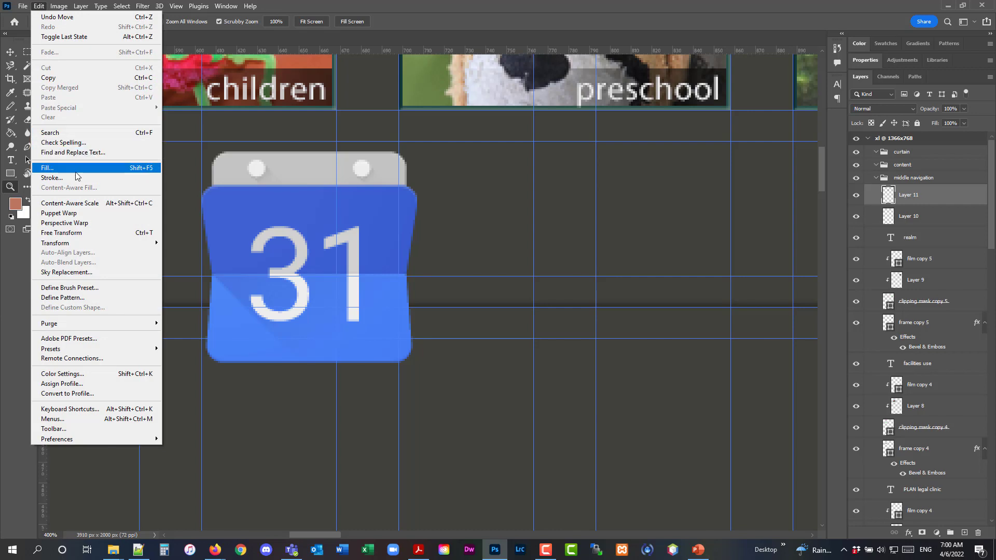
mouse_move(106, 244)
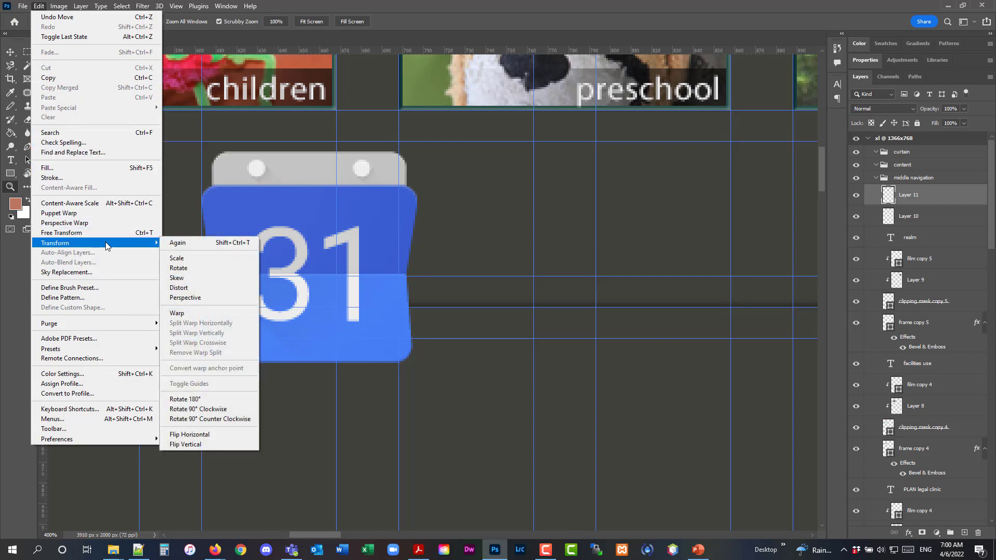
click(179, 259)
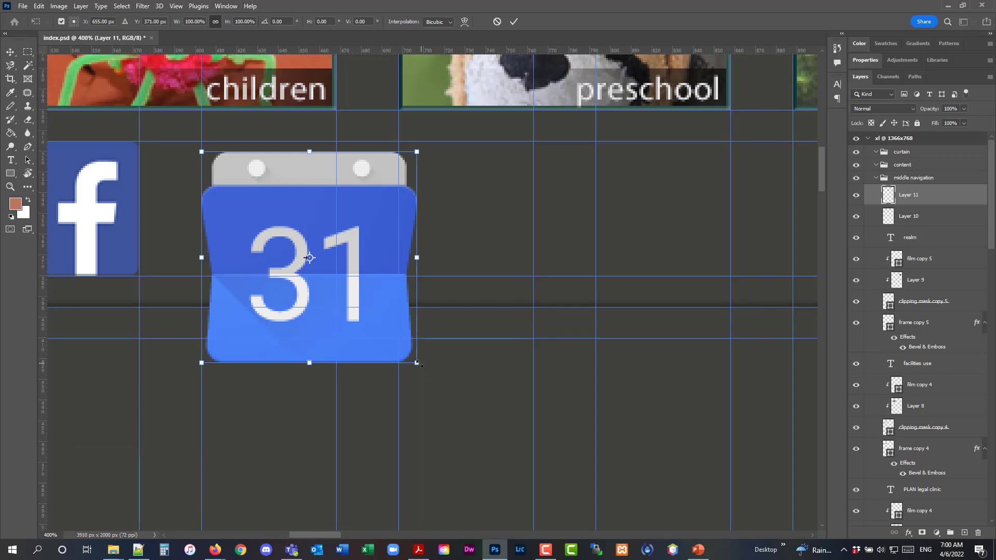
drag(419, 364, 332, 290)
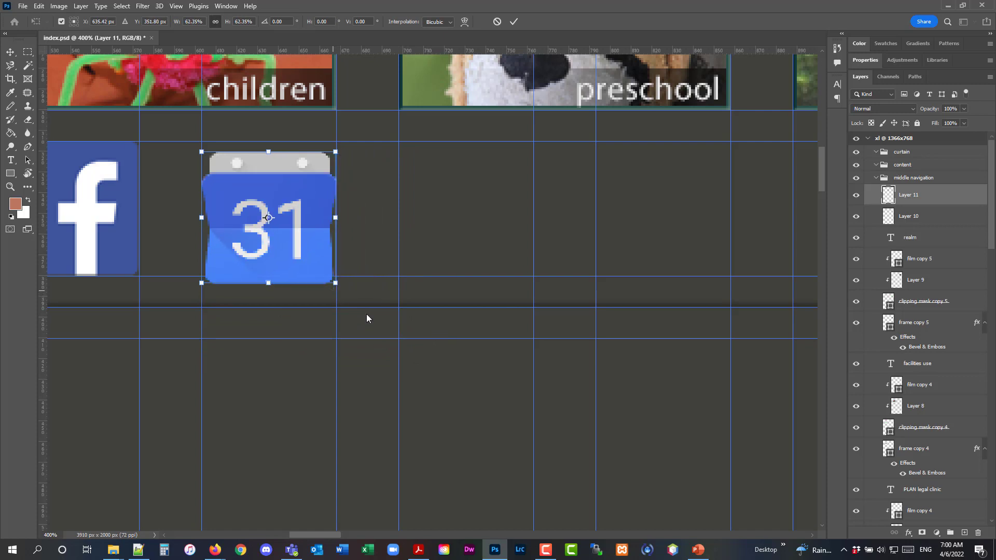
click(11, 186)
Nudge the calendar logo up a few pixels to align it with the Facebook logo
drag(246, 199, 247, 199)
click(247, 200)
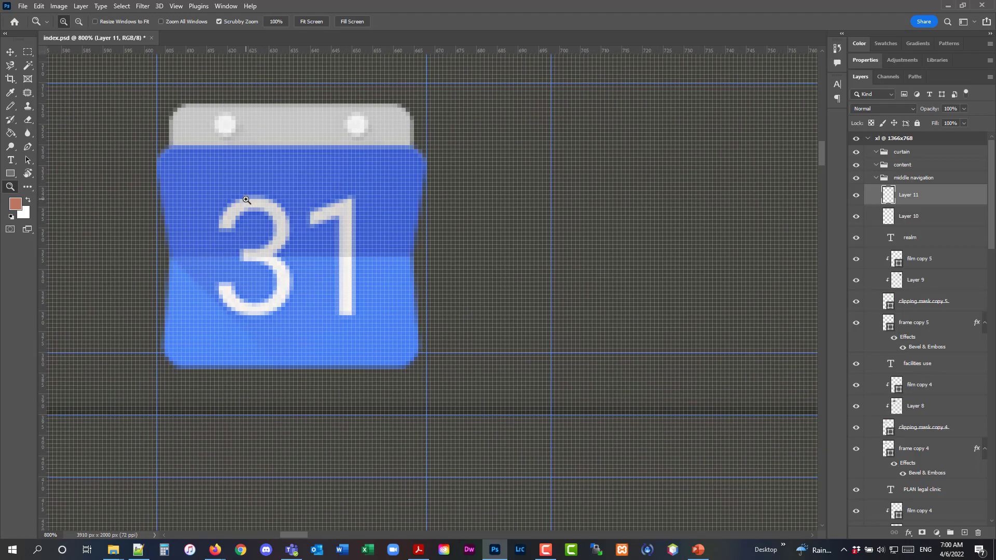
click(245, 200)
scroll(241, 201, up, 3)
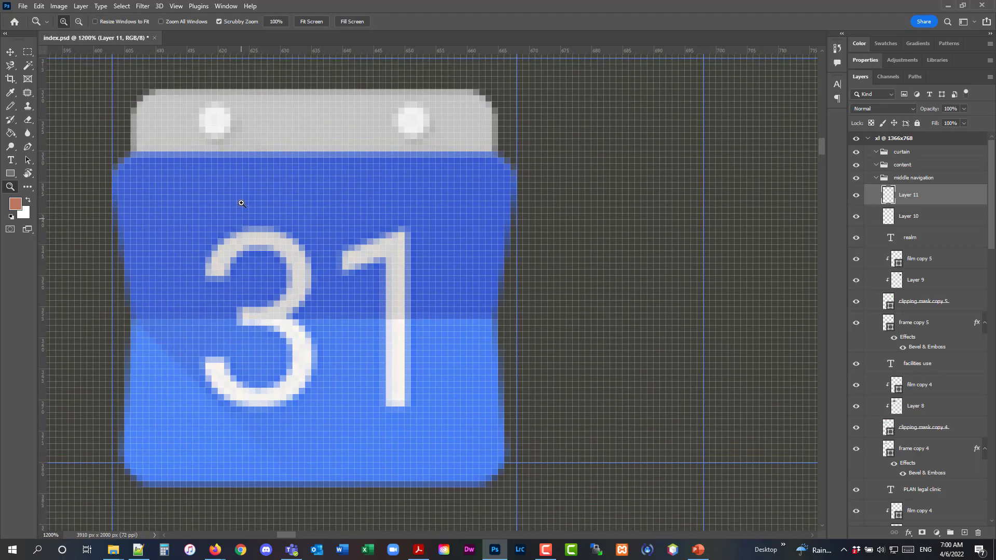
click(11, 52)
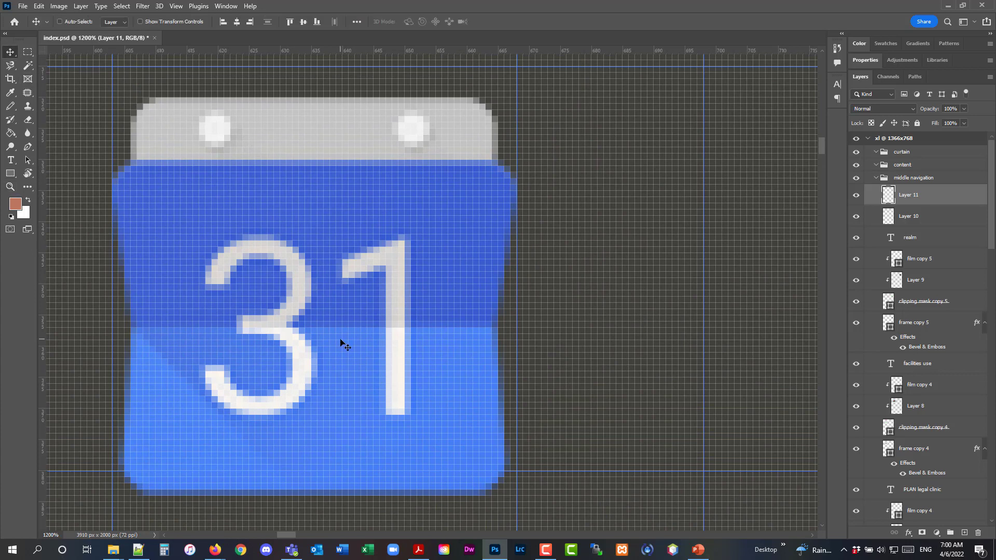
key(Up)
key(Up)
key(Up)
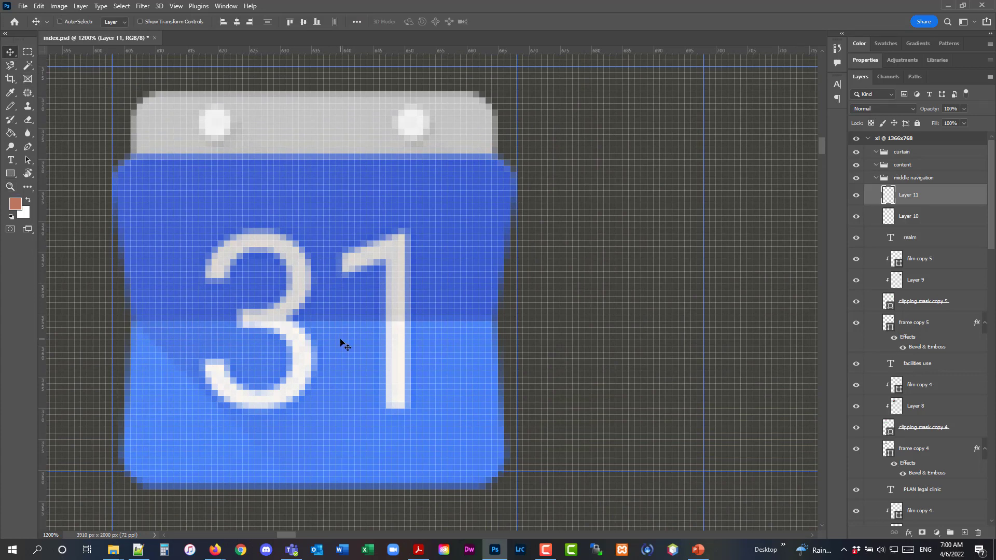
key(Up)
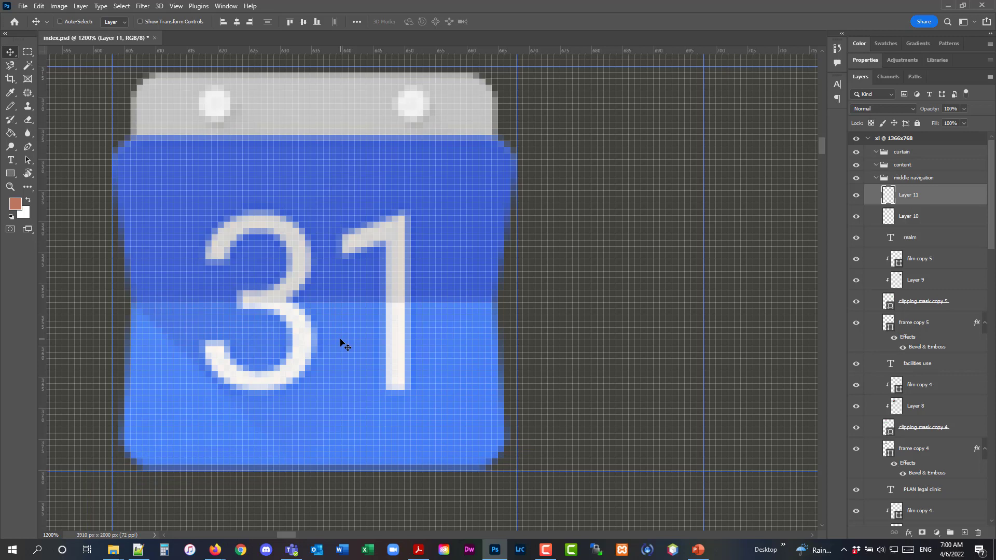
key(Up)
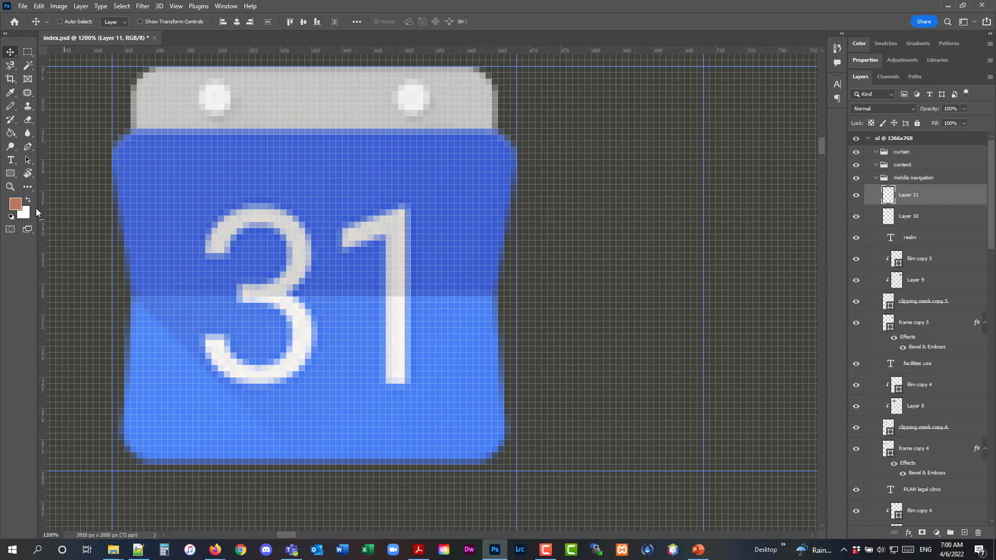
Rename the calendar layer to google calendar logo and the Facebook layer to facebook logo
click(9, 185)
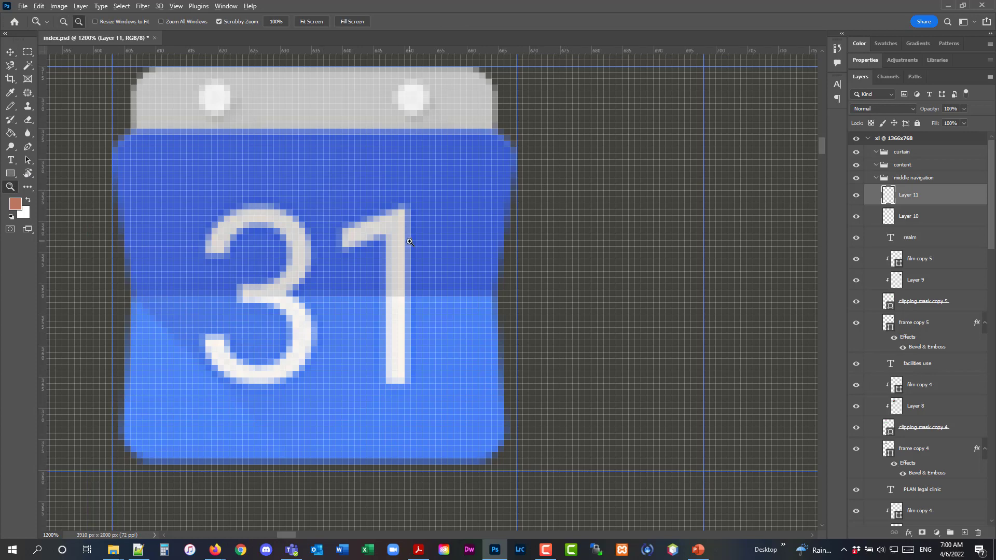
alt+click(410, 242)
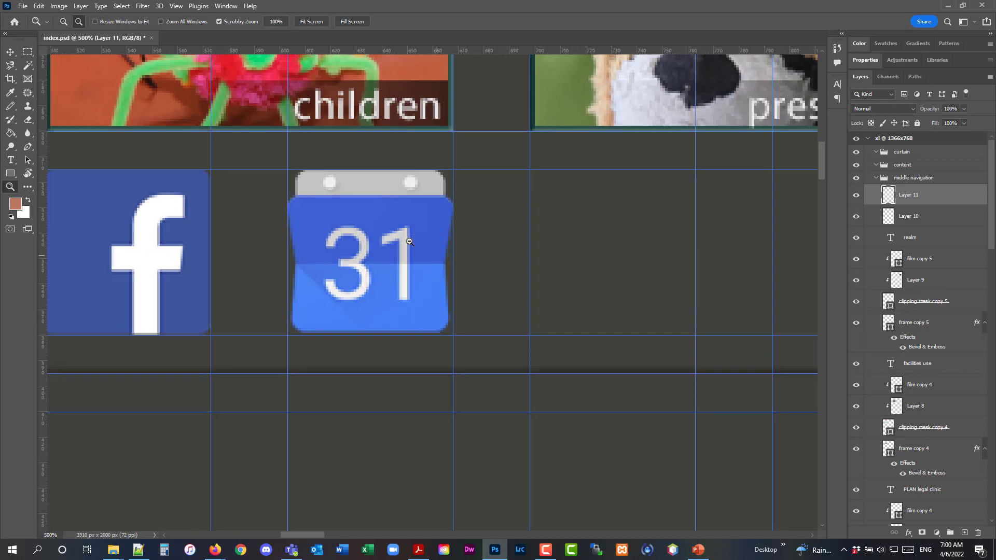
alt+click(409, 242)
alt+click(410, 242)
alt+click(409, 242)
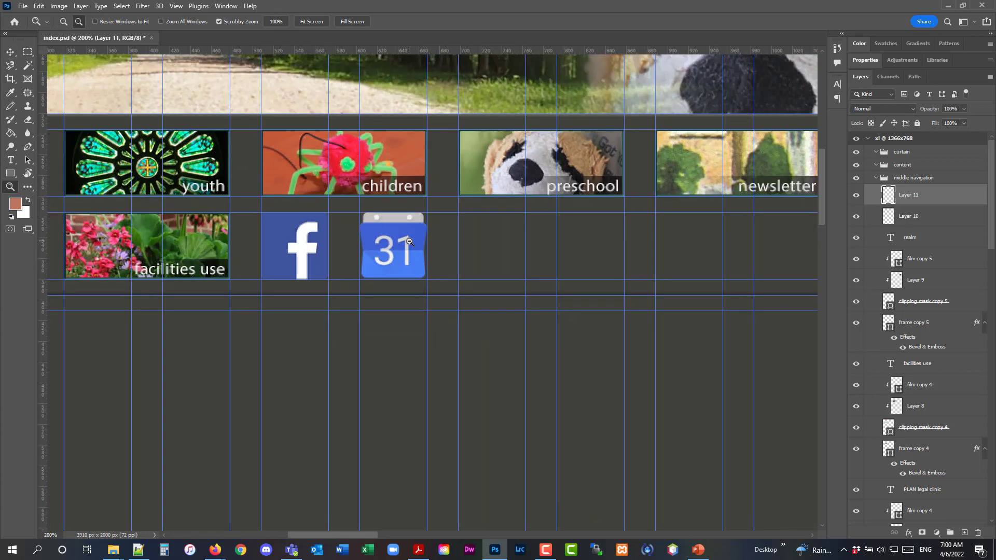
double_click(905, 195)
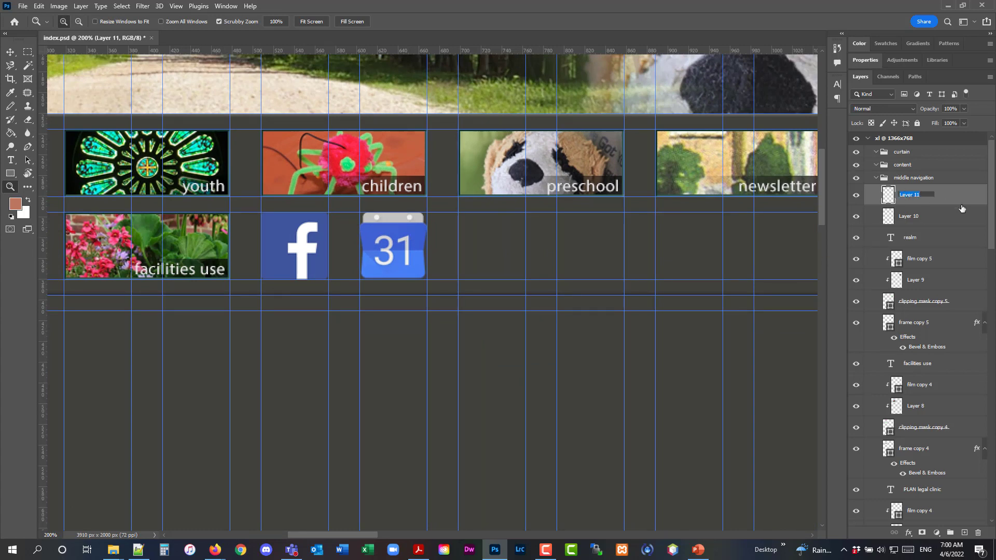
text(c)
text(oogle calenda)
text(r logo)
key(Return)
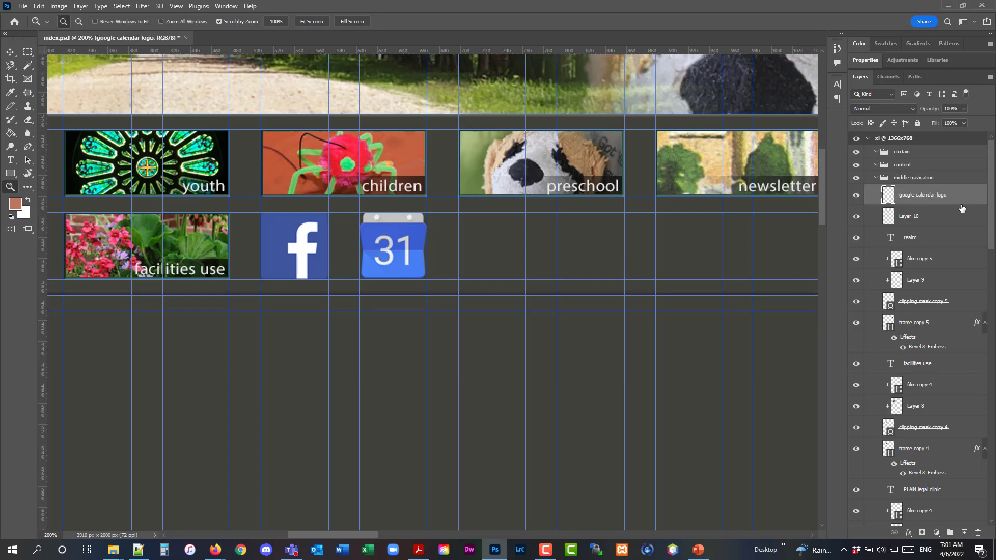
double_click(912, 217)
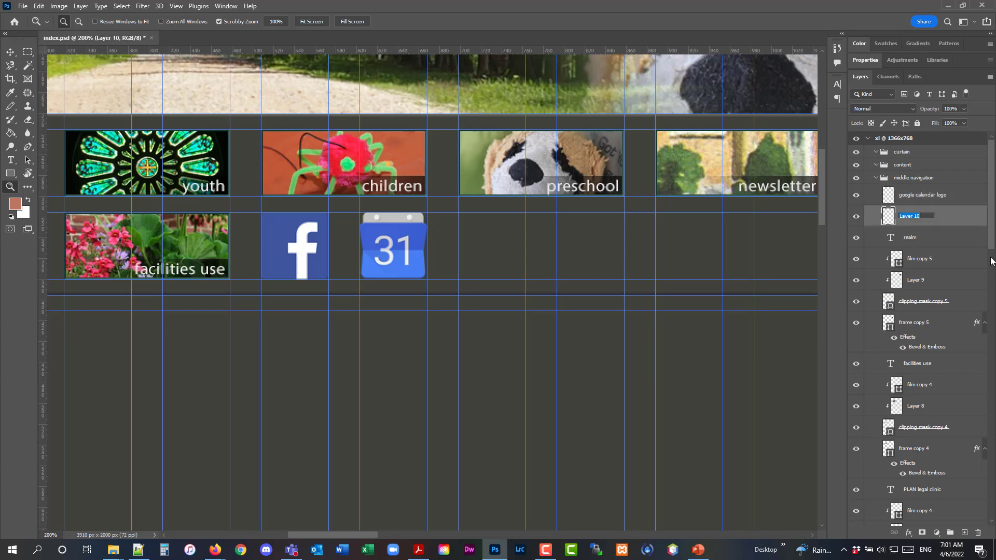
text(facebook logo)
key(Return)
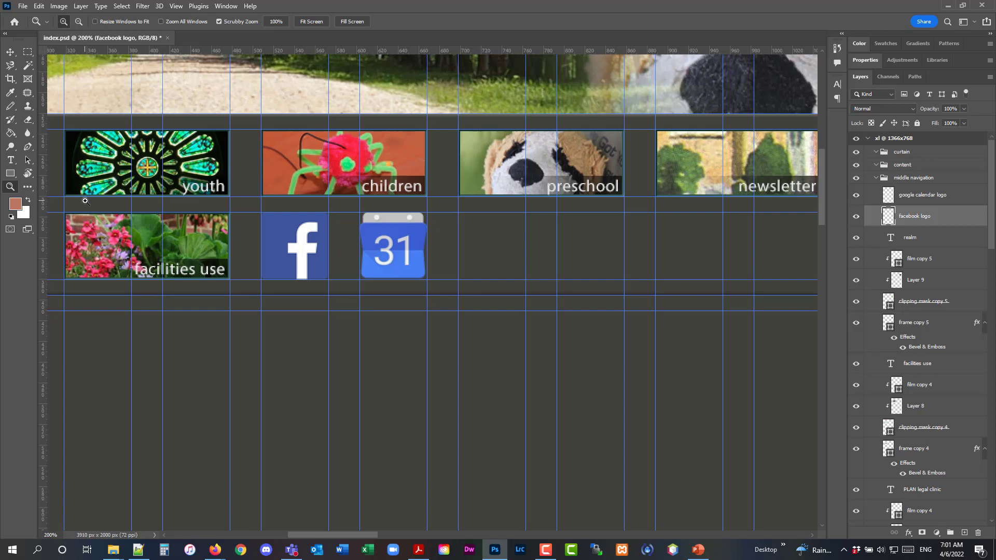
Compare the page layout with the church_design_sketch.pdf sketch in Acrobat
alt+click(376, 294)
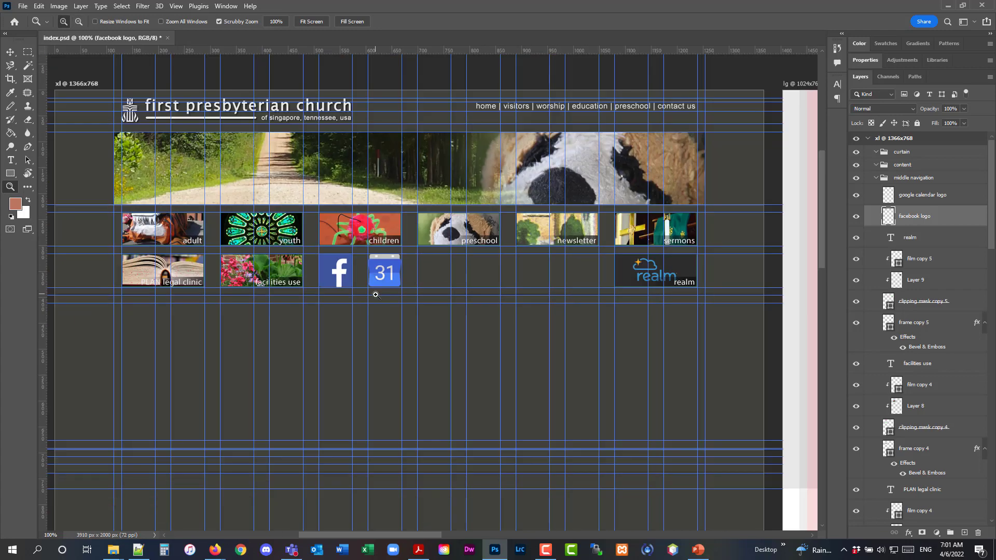
scroll(376, 294, down, 1)
scroll(375, 300, down, 1)
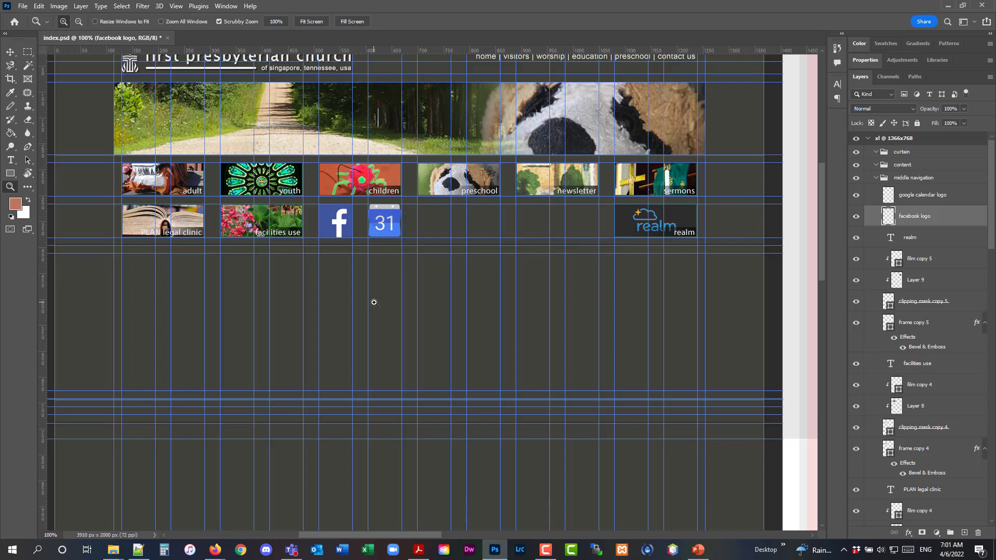
click(420, 552)
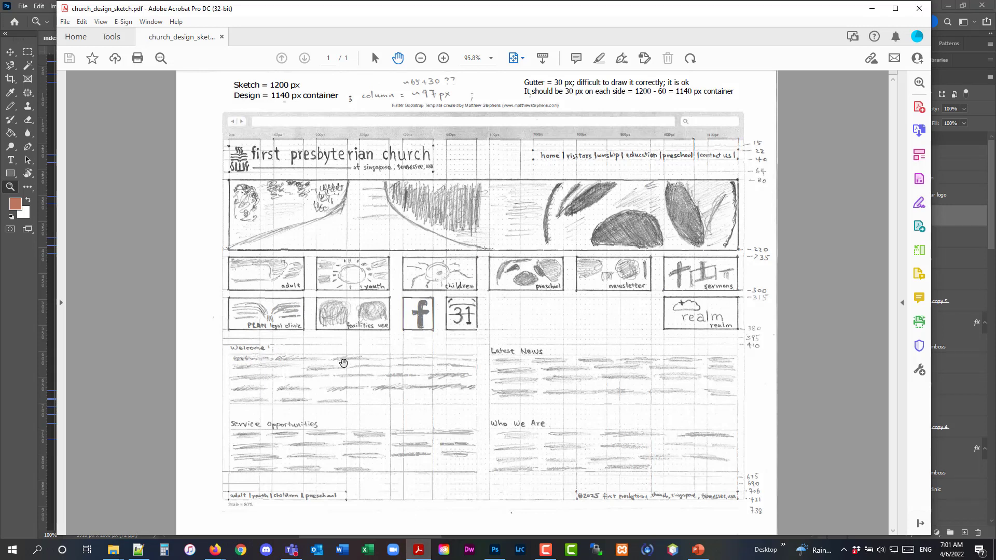
click(874, 14)
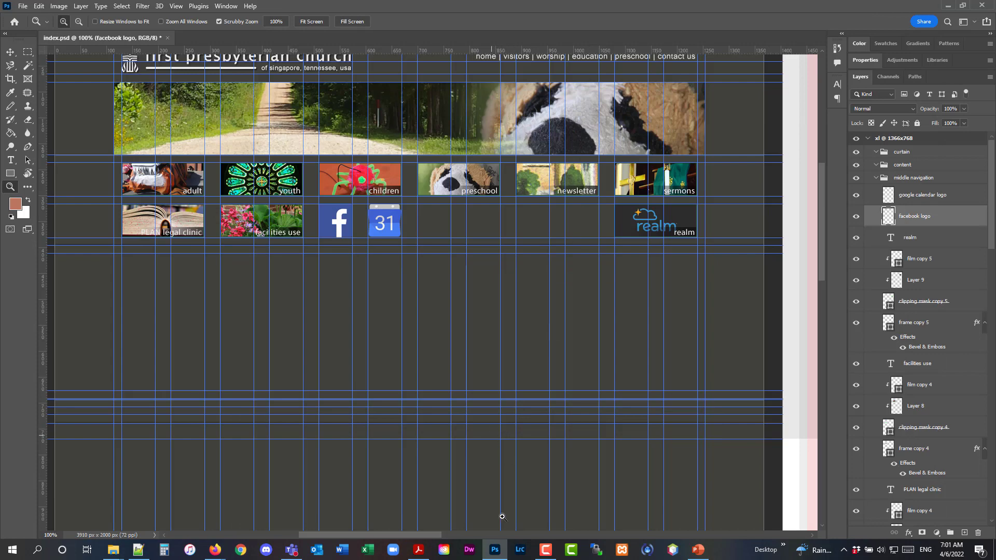
click(419, 550)
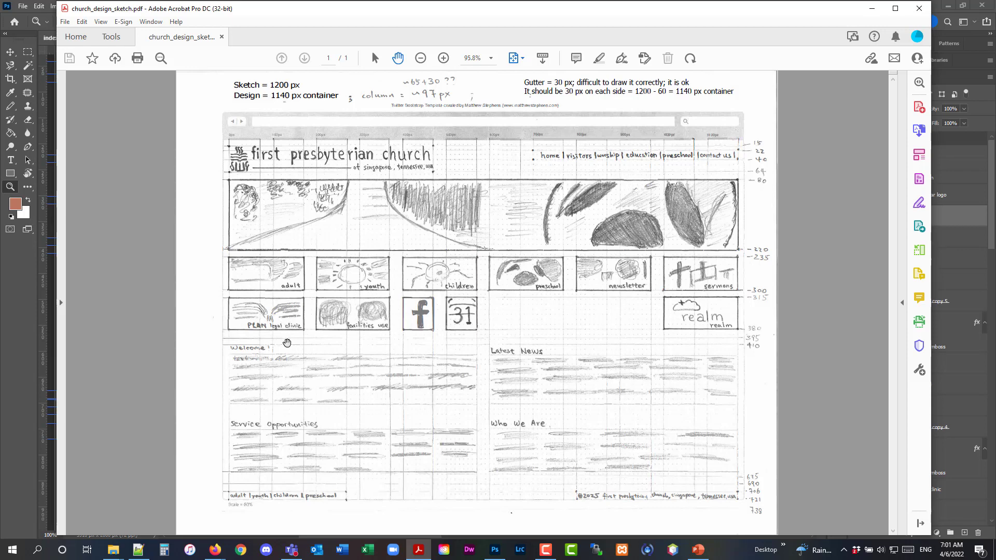
click(872, 9)
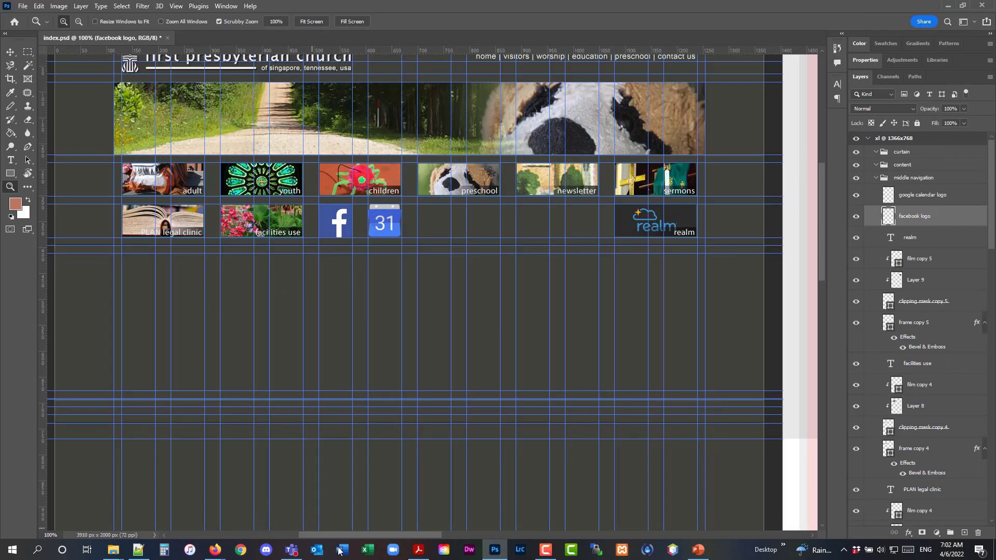
click(419, 551)
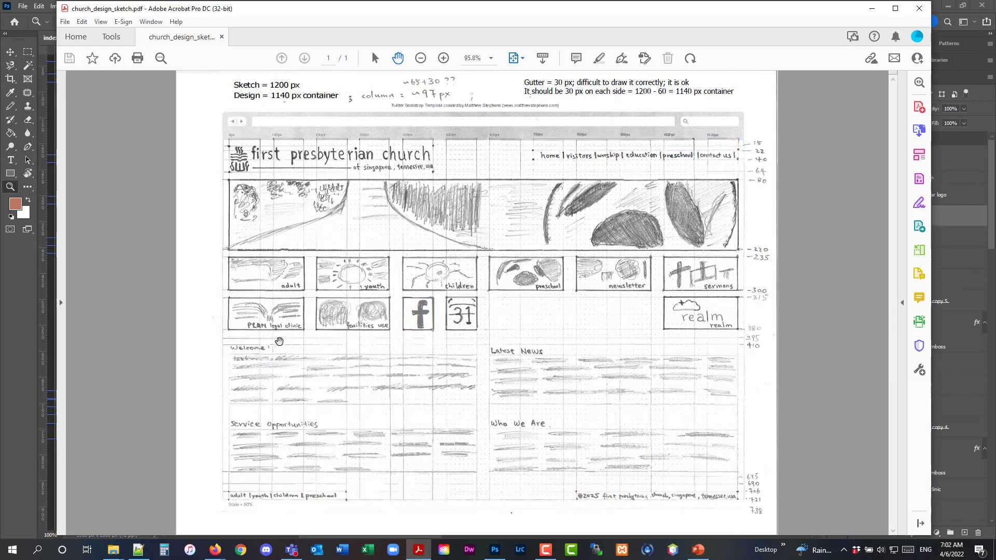
click(873, 8)
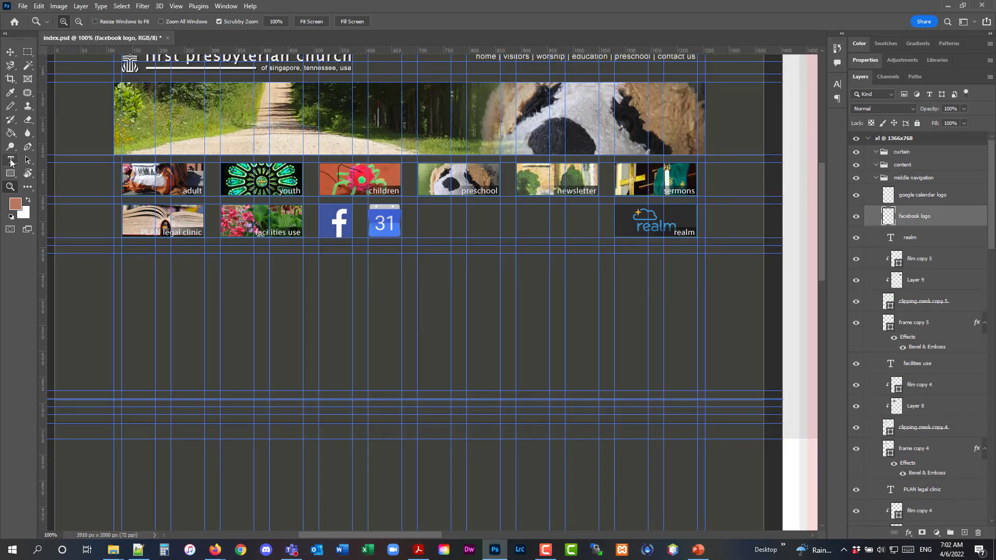
Collapse and lock the middle navigation layer group
click(10, 161)
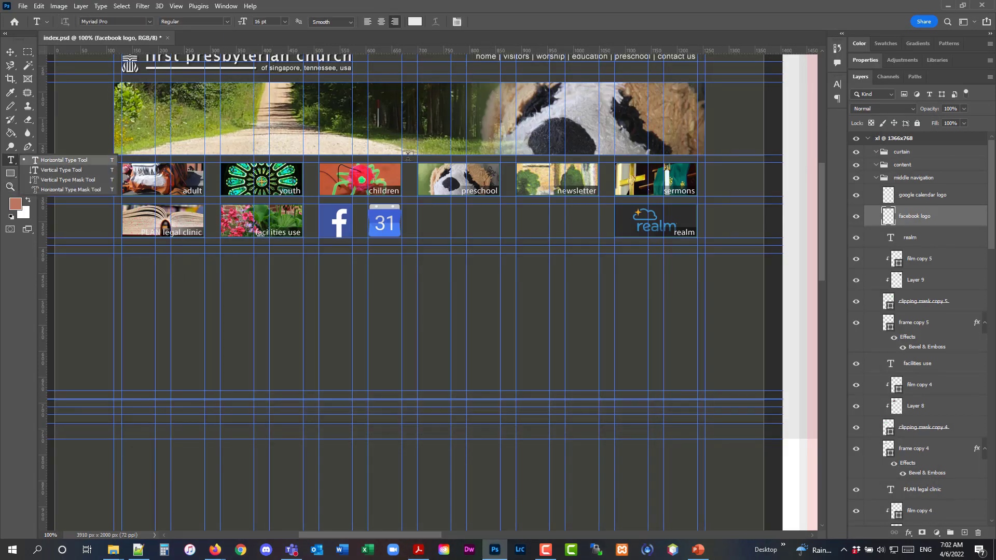
click(885, 179)
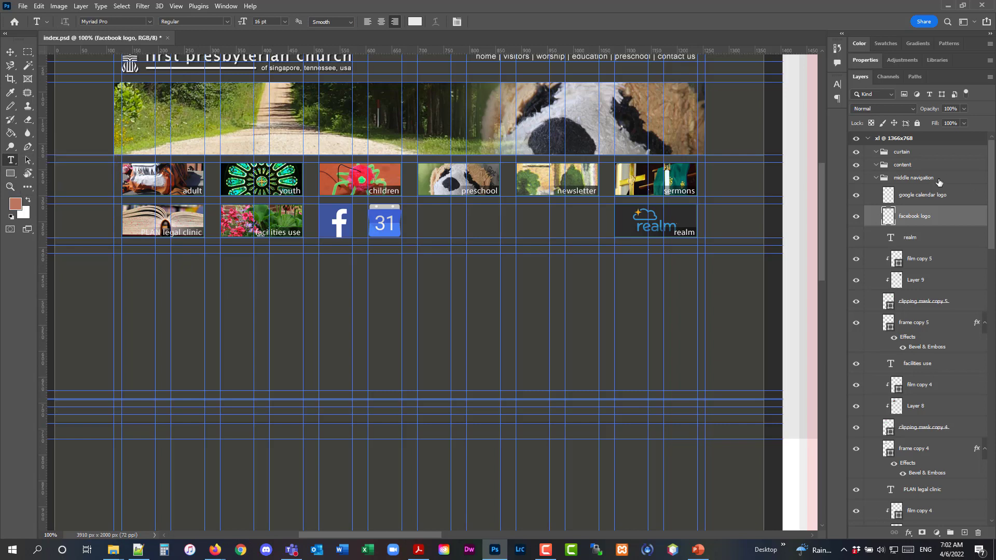
click(876, 179)
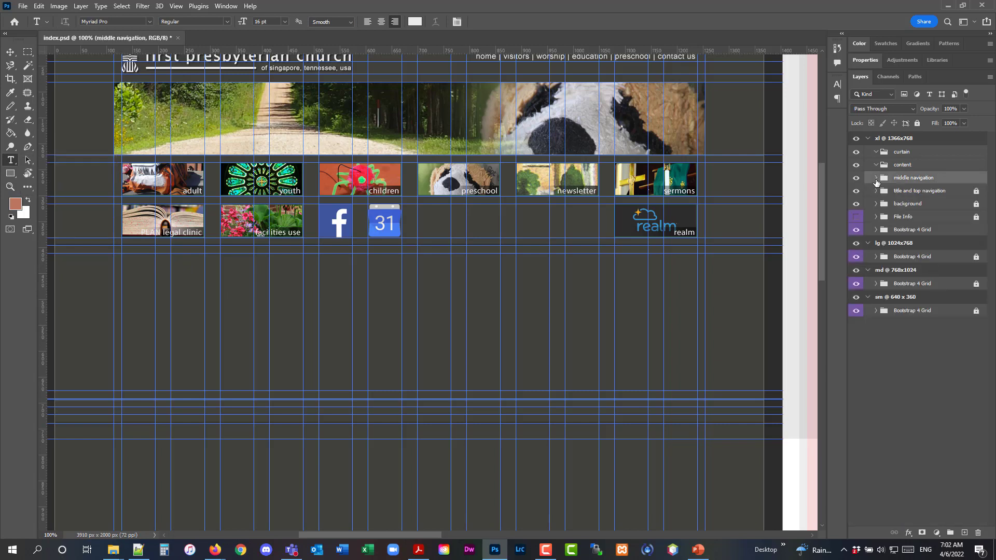
click(917, 123)
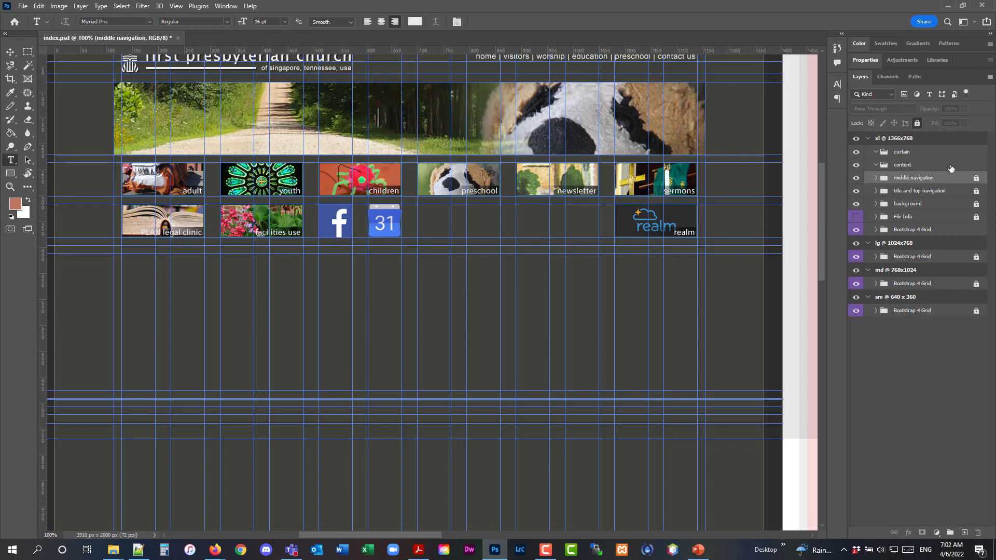
Select the content group and set up the Horizontal Type tool with the Verdana font
click(919, 166)
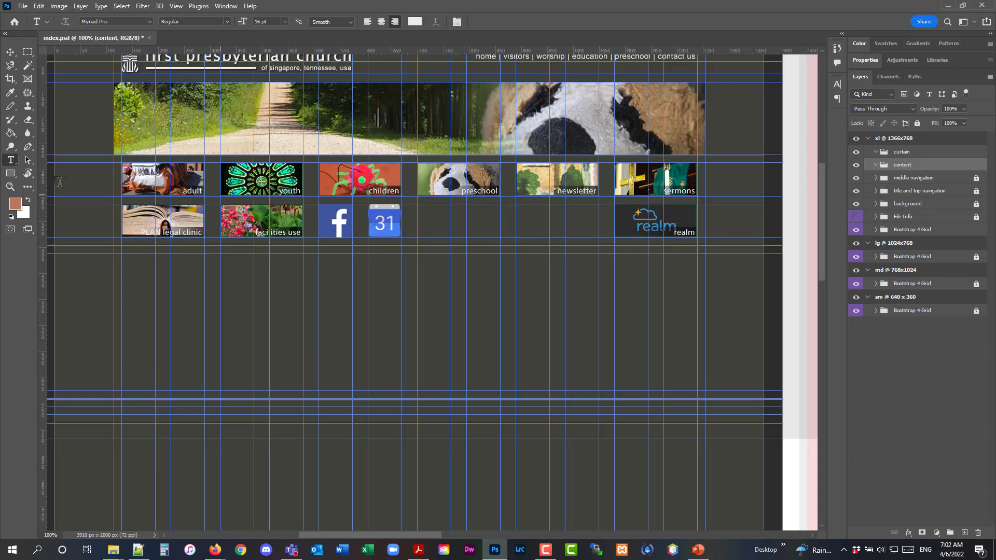
right_click(11, 161)
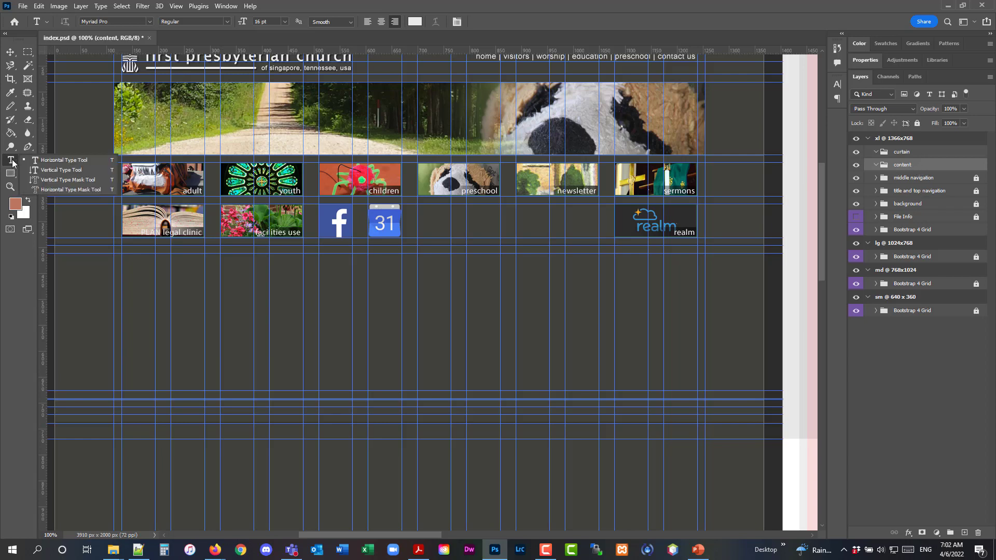
click(44, 161)
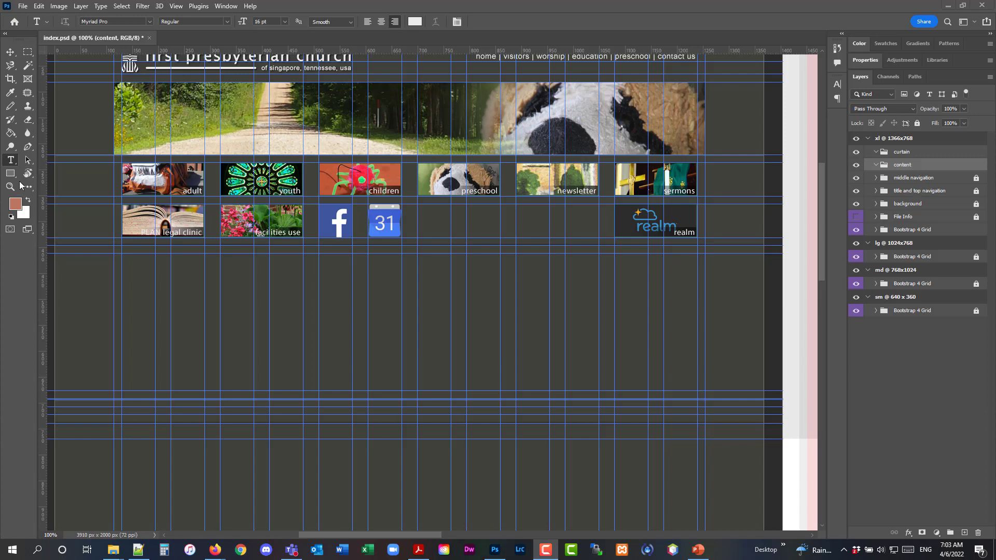
click(10, 165)
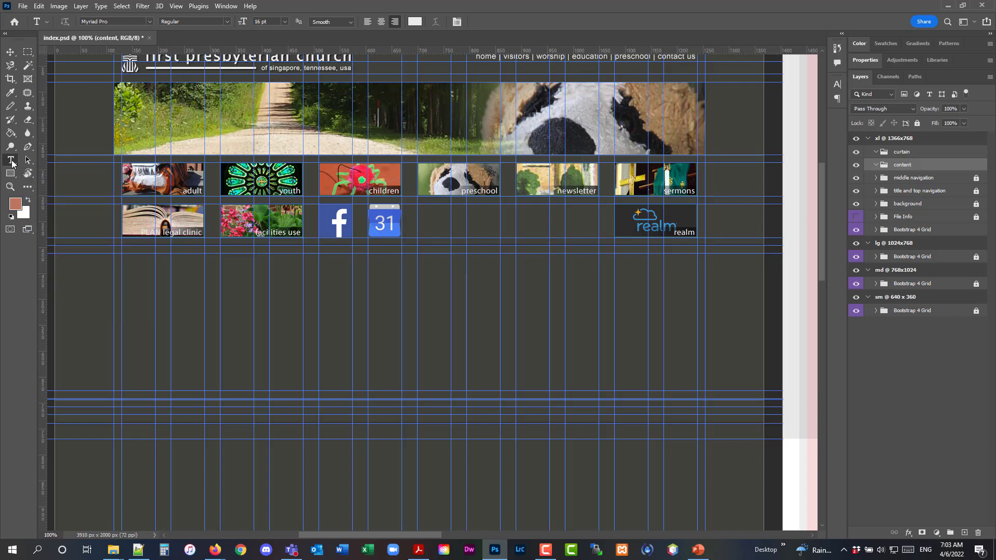
right_click(11, 164)
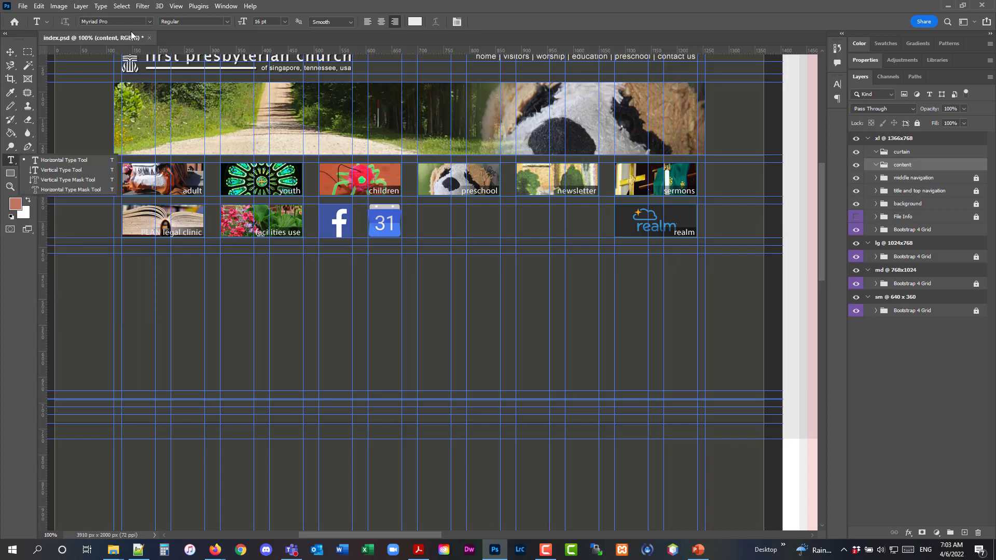
click(150, 22)
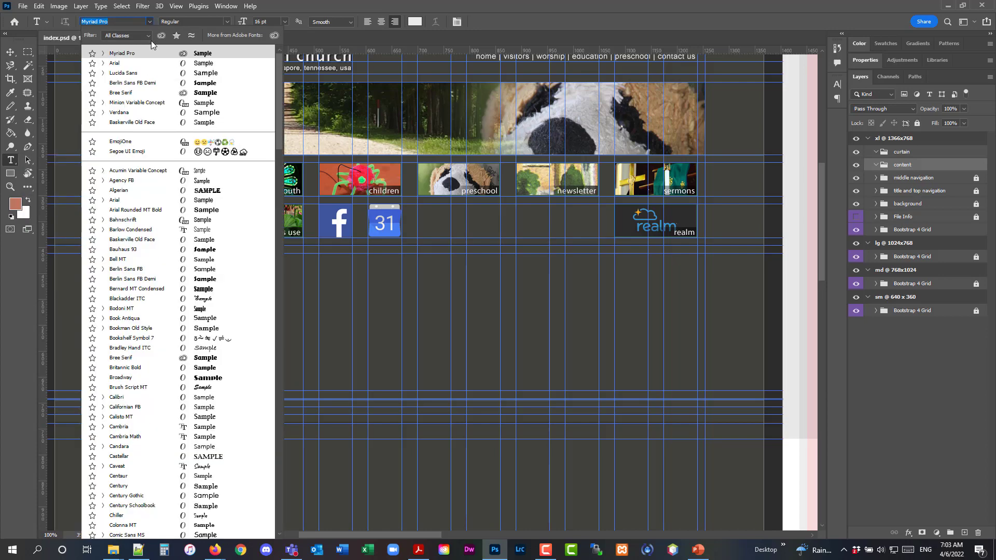
click(141, 112)
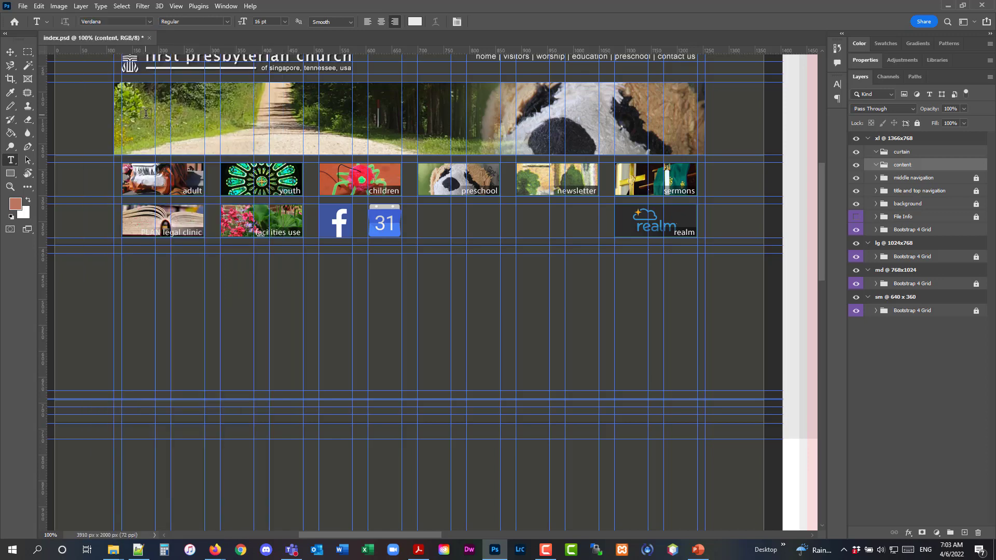
Add a left-aligned Verdana text layer reading Welcome! below the navigation logos in the content group
click(415, 22)
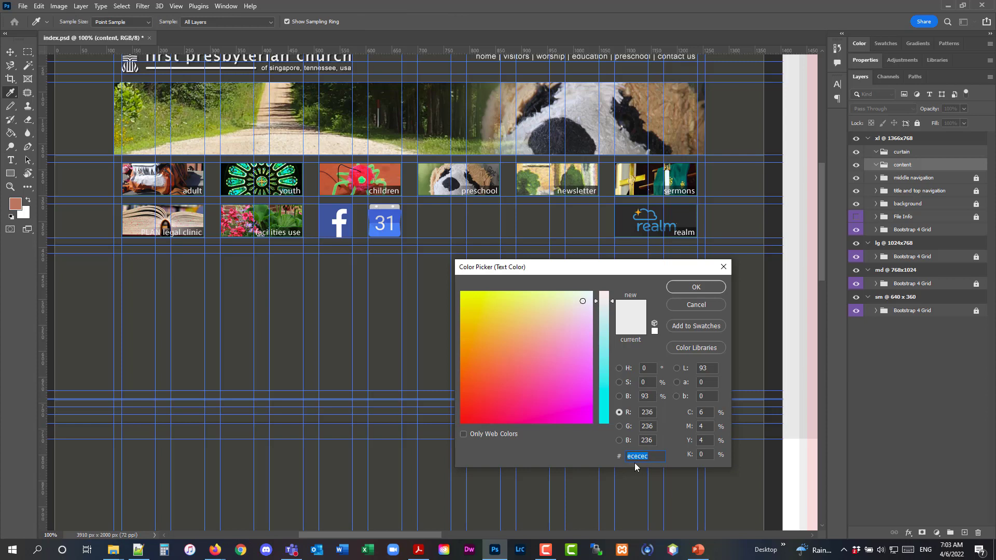
click(723, 267)
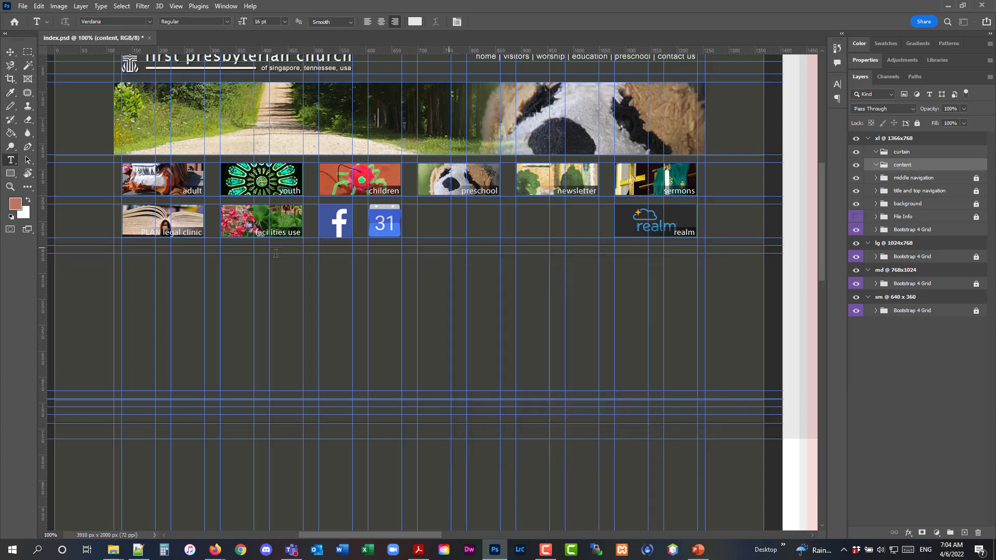
click(134, 266)
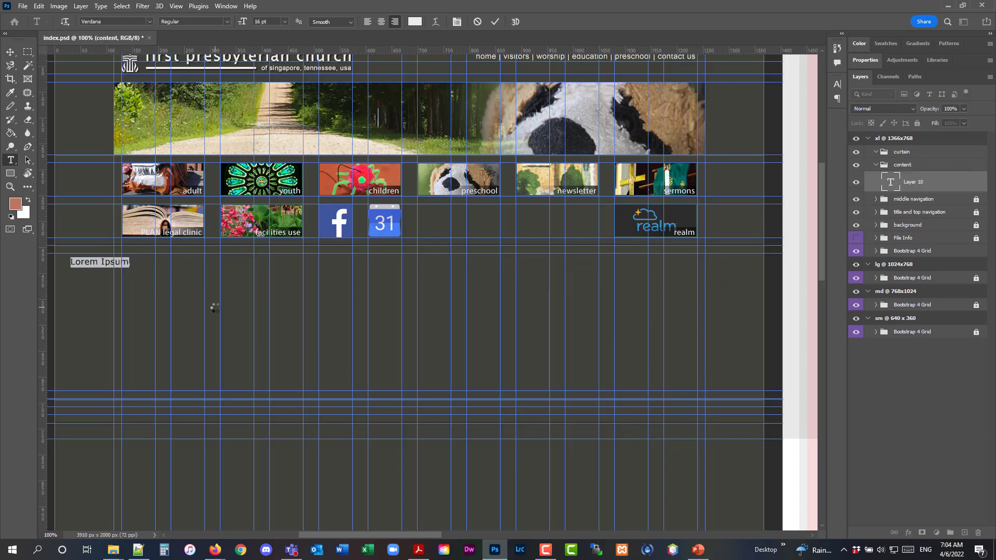
click(366, 22)
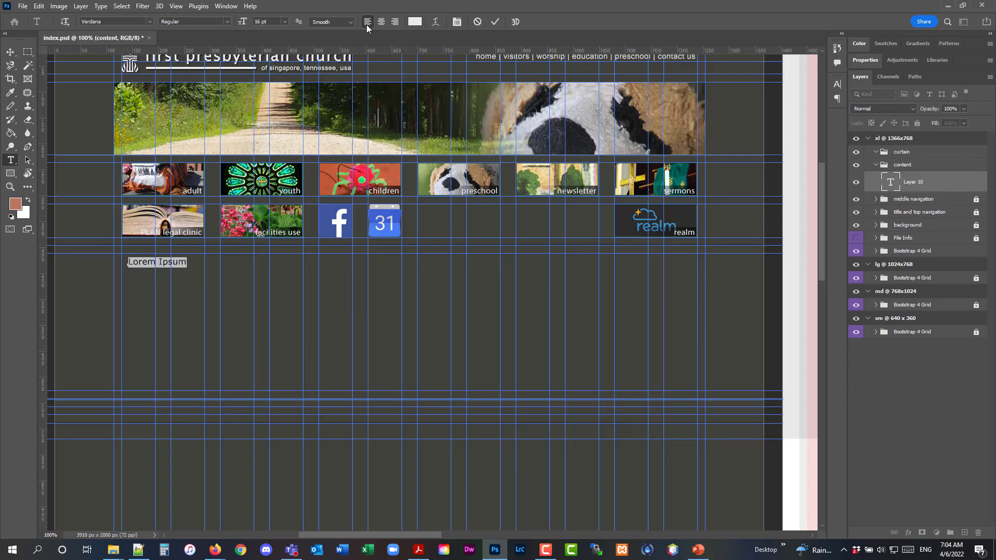
click(133, 261)
drag(129, 262, 203, 263)
text(We)
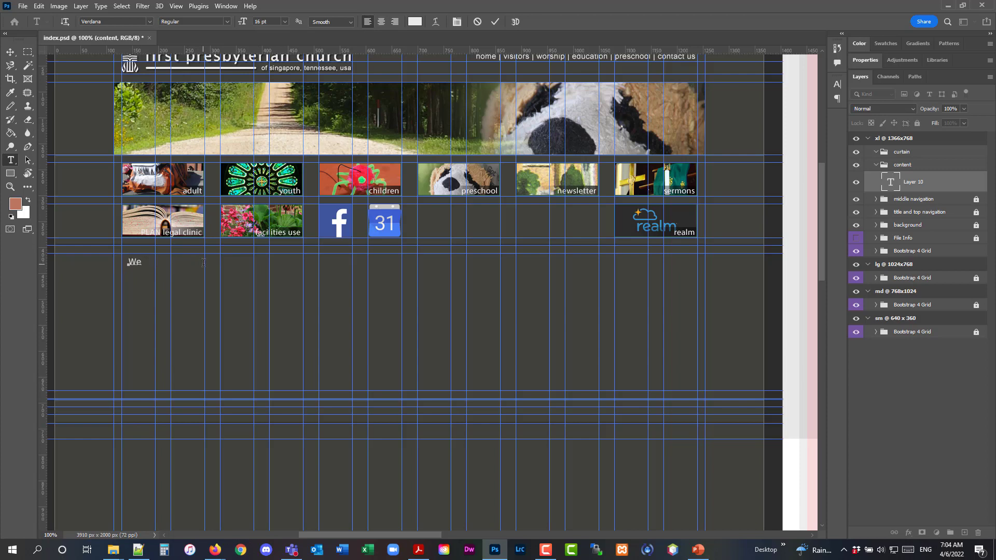
text(lcome!)
click(10, 51)
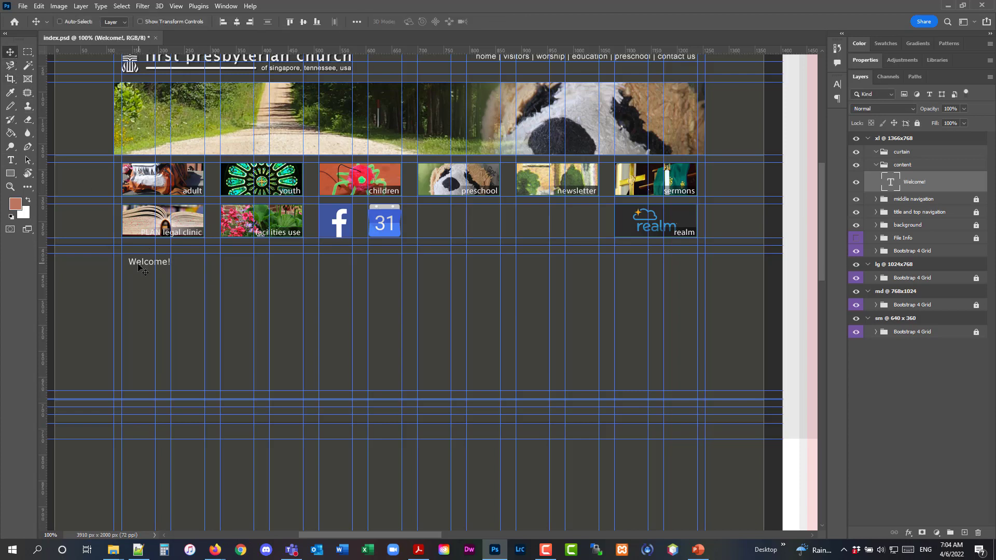
Move the Welcome! heading left to line up with the content column edge
drag(139, 268, 133, 265)
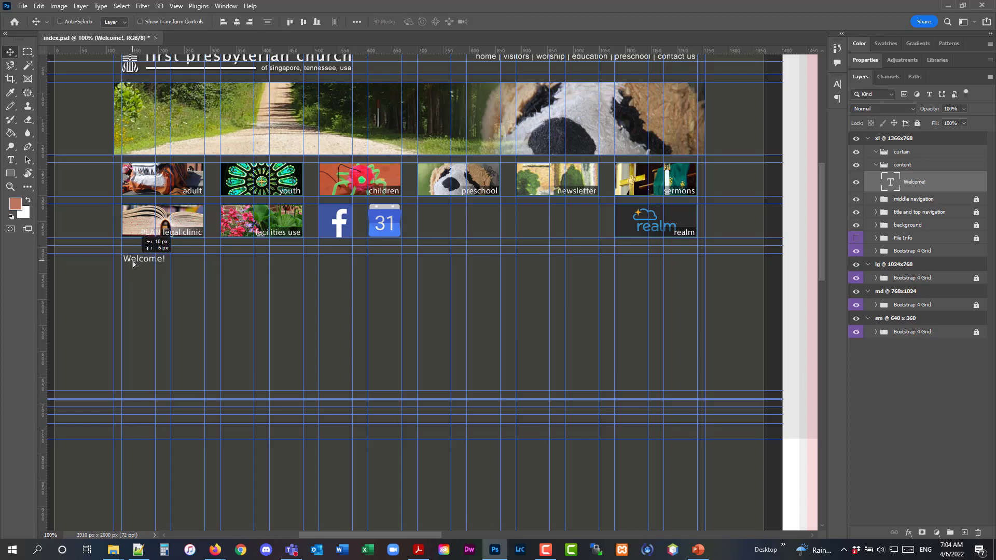
click(9, 160)
click(59, 161)
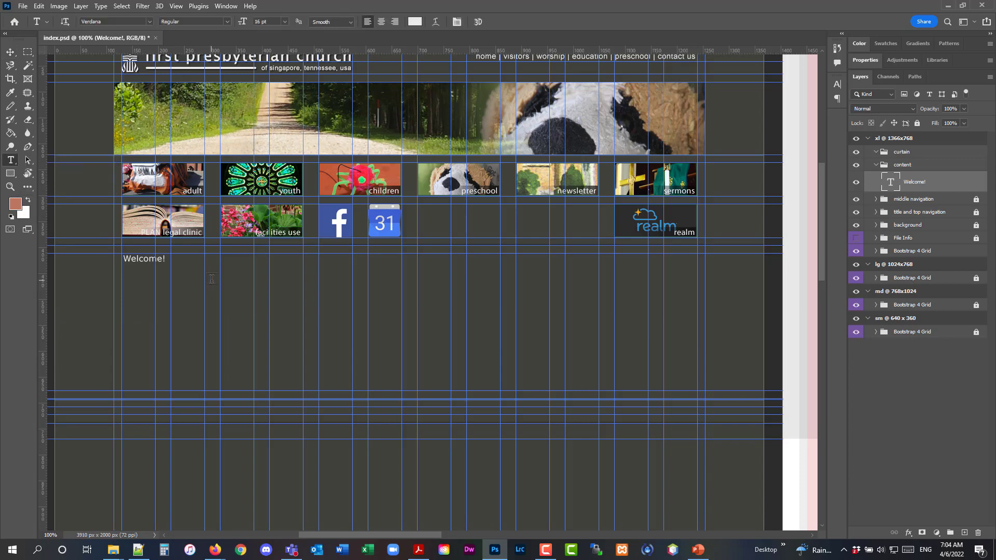
Open the dummy text generator from the web design page in Firefox and copy the first part of the Lorem ipsum text
mouse_move(214, 550)
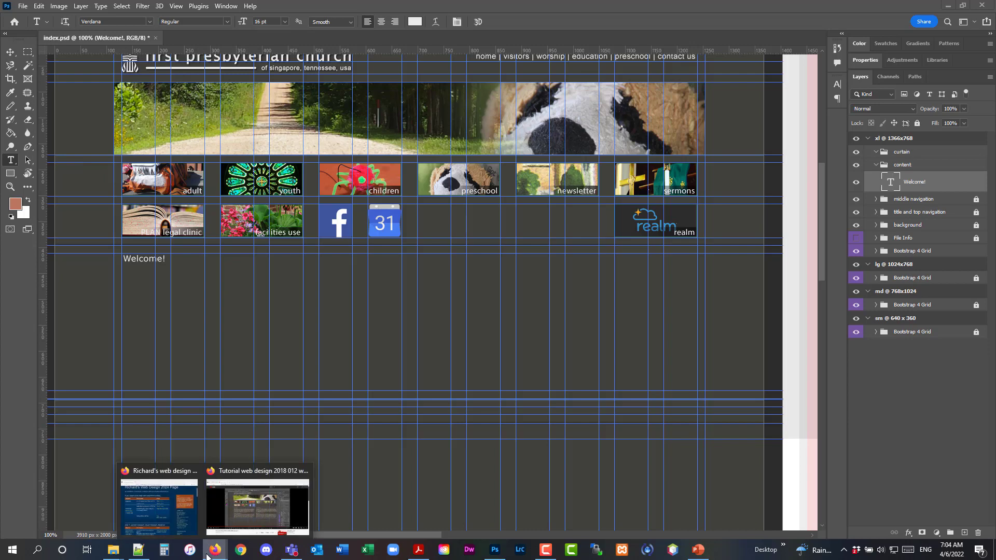
click(138, 496)
scroll(624, 366, up, 1)
scroll(640, 356, down, 1)
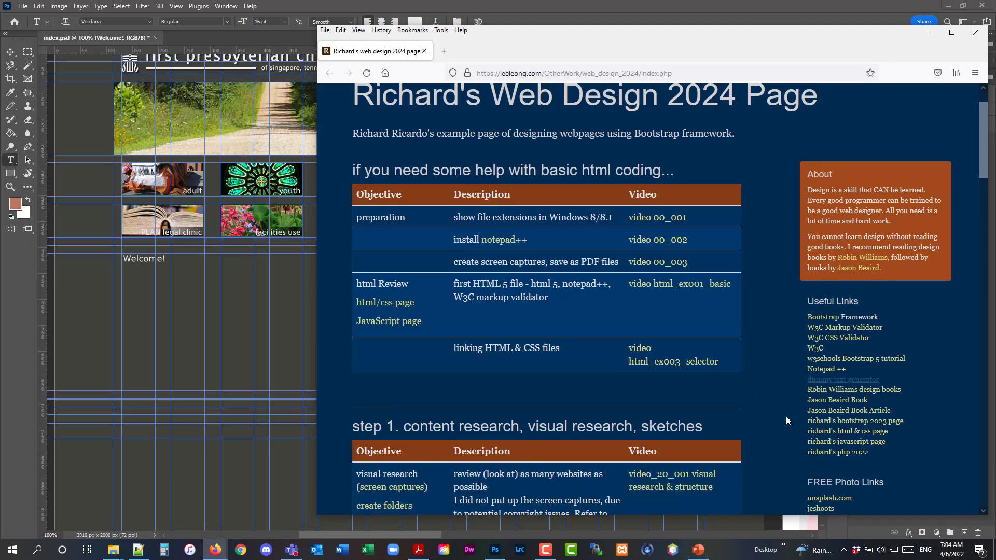
click(826, 381)
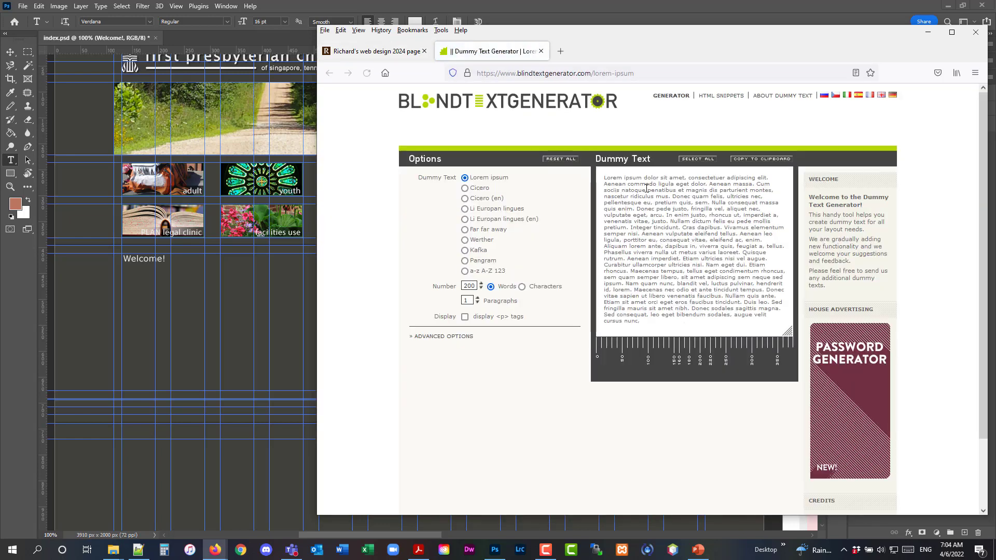
drag(605, 179, 639, 234)
key(ctrl+c)
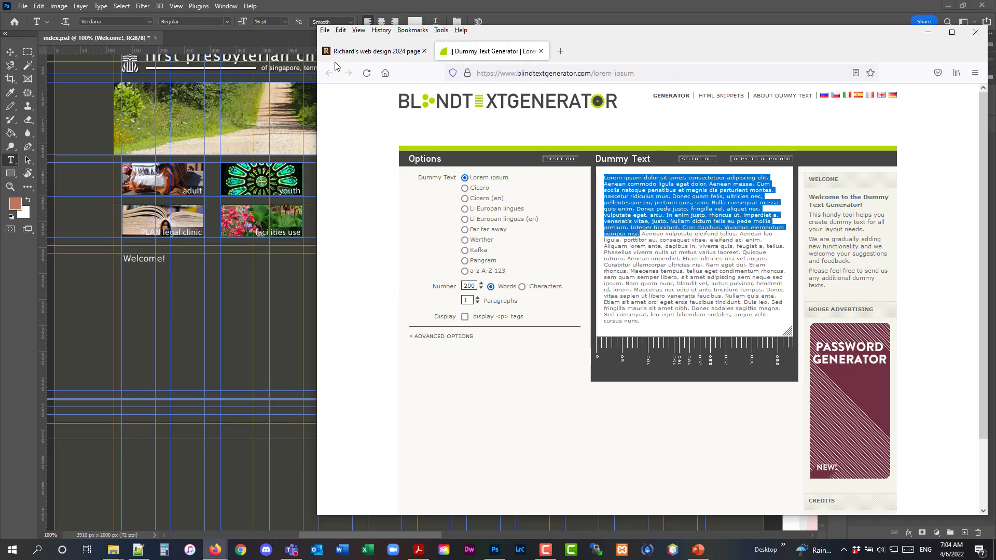
click(305, 24)
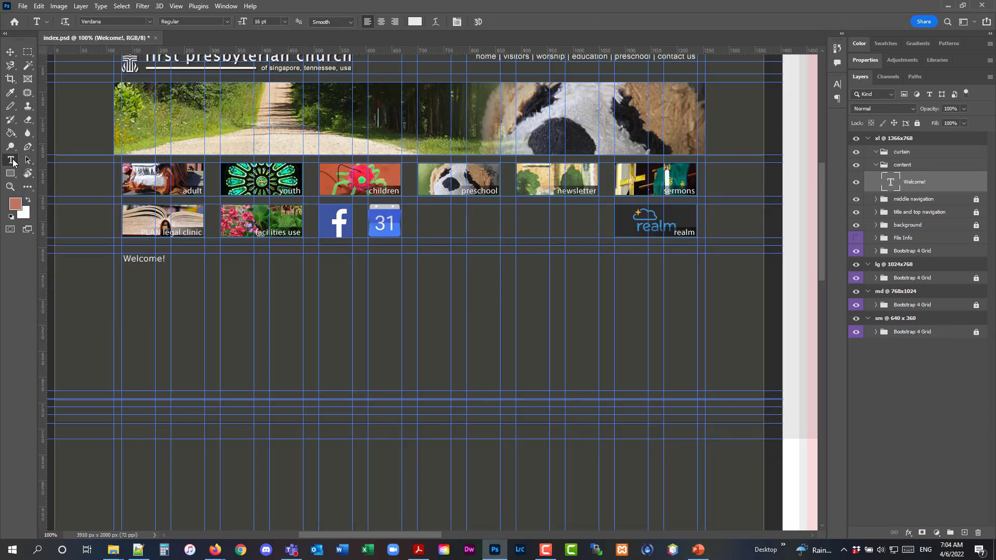
Set the type size to 12 pt, draw a paragraph text box under the heading, widen it, and paste the dummy text
right_click(13, 161)
click(51, 161)
click(917, 168)
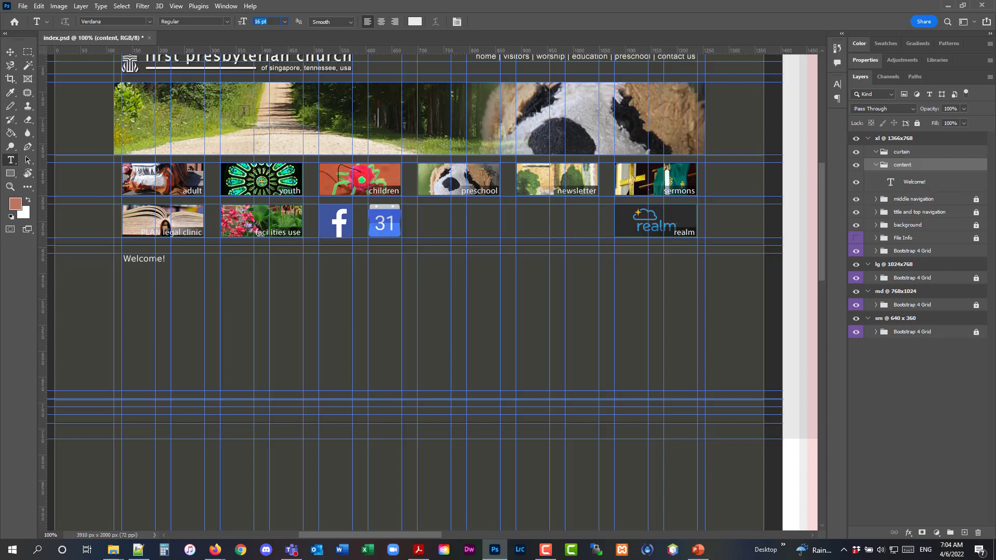
click(258, 23)
drag(123, 271, 285, 305)
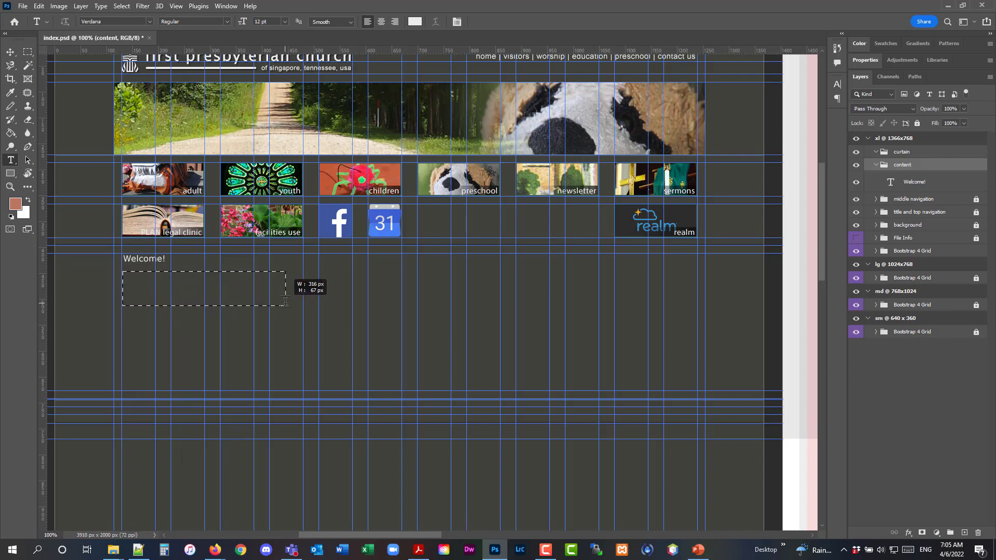
drag(286, 301, 401, 302)
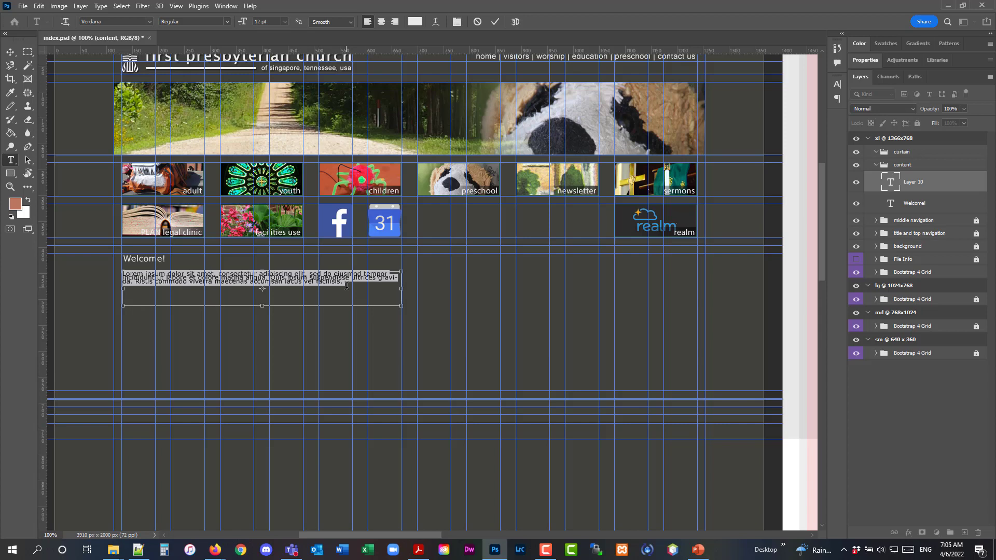
key(ctrl+v)
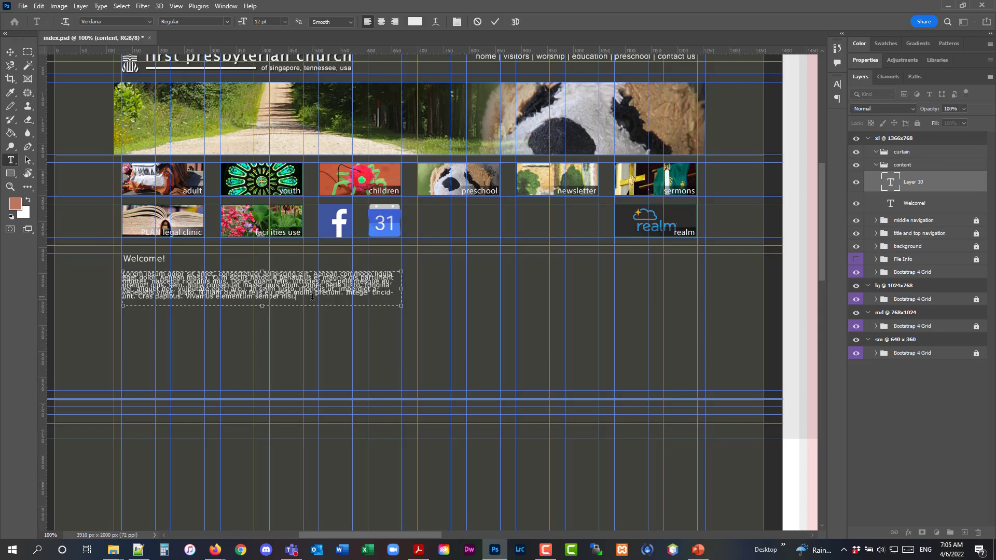
Select the pasted paragraph text and set its leading to Auto in the Character panel
drag(296, 297, 120, 269)
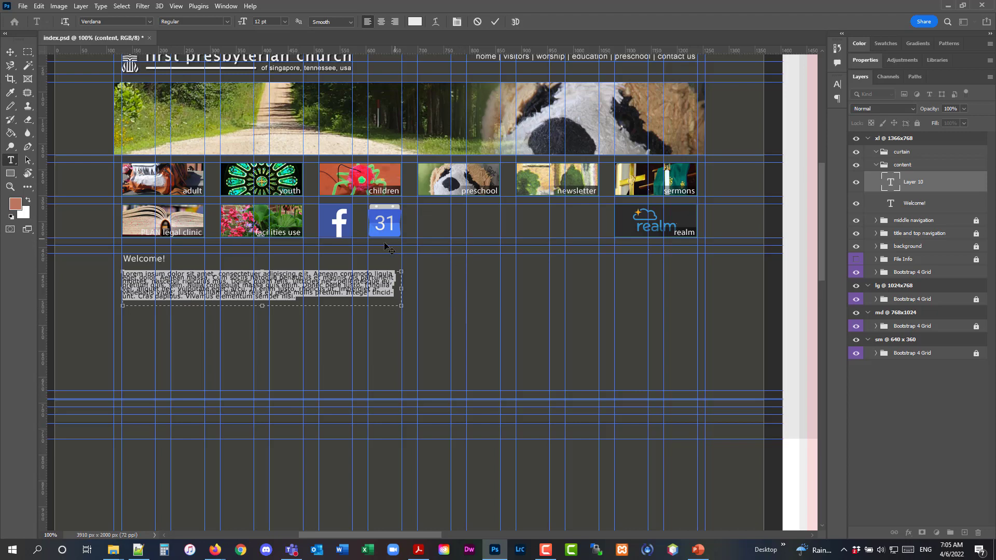
click(224, 7)
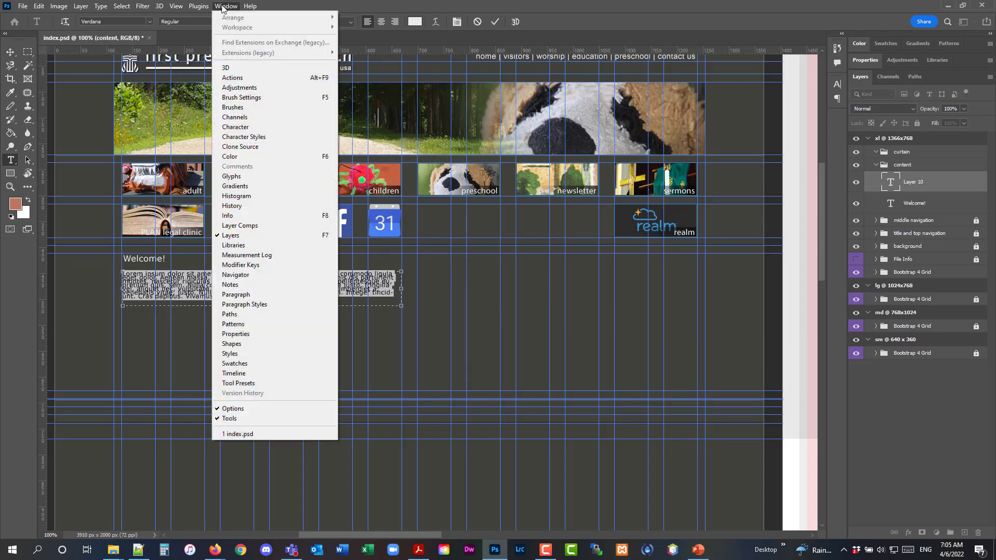
click(235, 127)
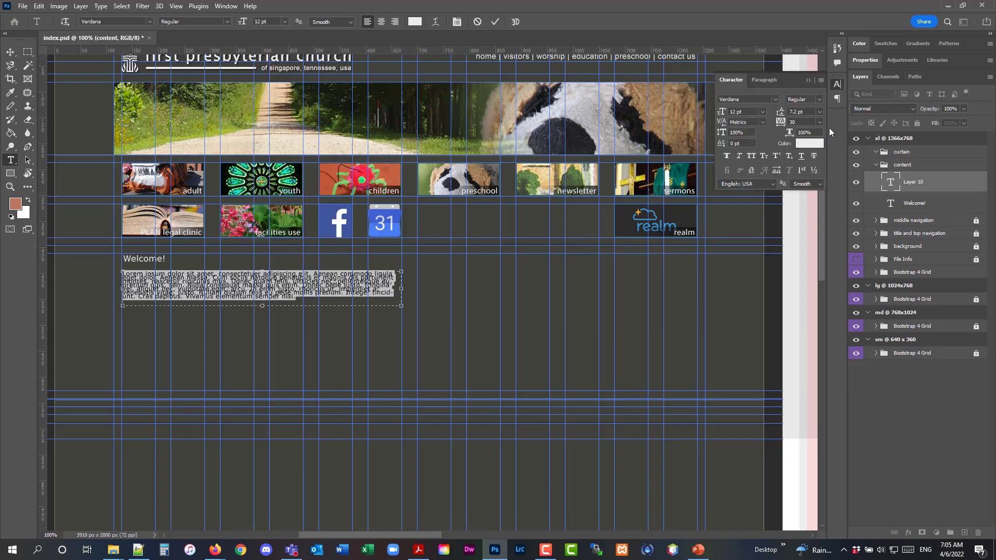
click(820, 112)
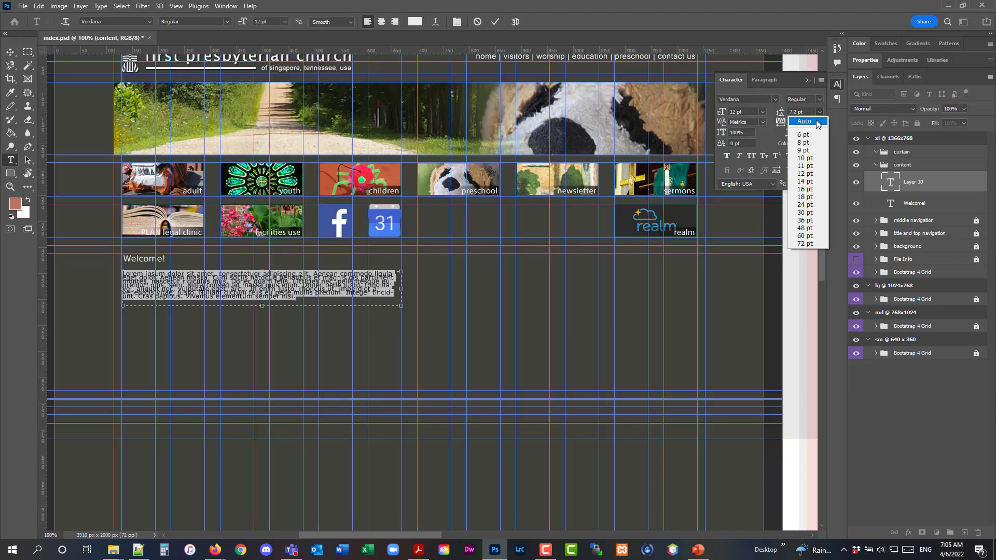
click(817, 123)
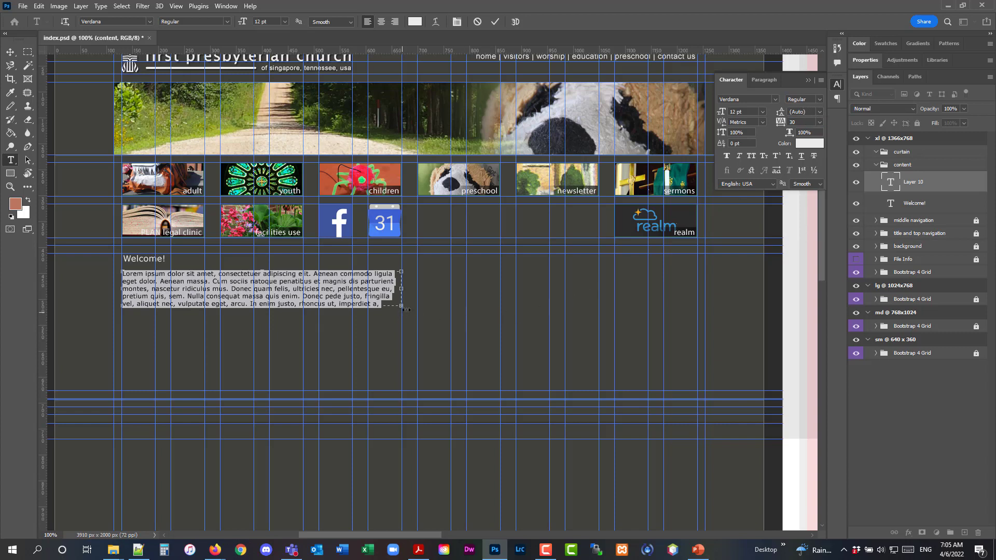
Extend the paragraph text box downward so all the text lines fit, then commit the text
mouse_move(403, 307)
mouse_down()
mouse_move(404, 339)
mouse_move(403, 323)
mouse_up()
key(Right)
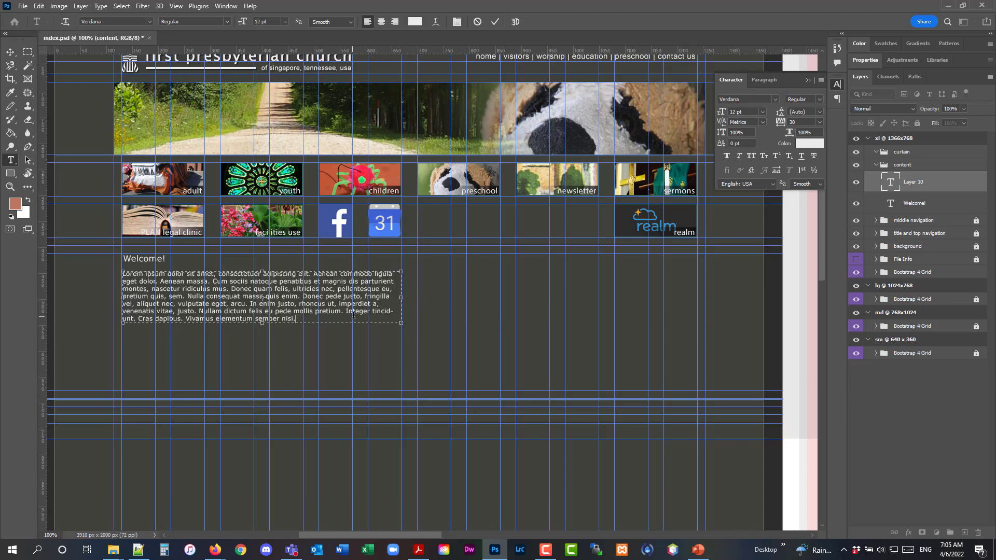
click(10, 52)
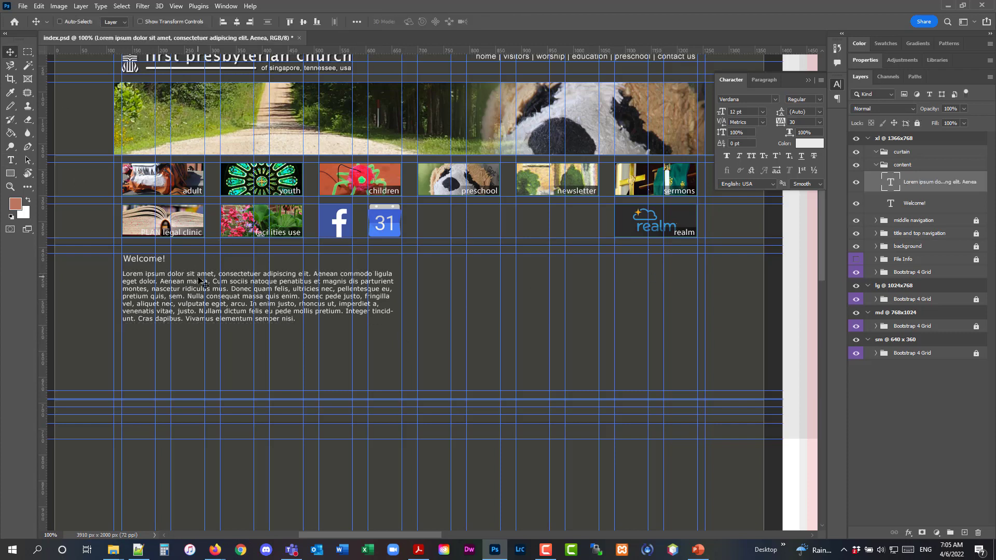
Nudge the paragraph text up two pixels closer to the Welcome! heading
key(Up)
key(Up)
key(Up)
key(Up)
key(Up)
key(Up)
key(Up)
key(Up)
key(Up)
key(Up)
key(Up)
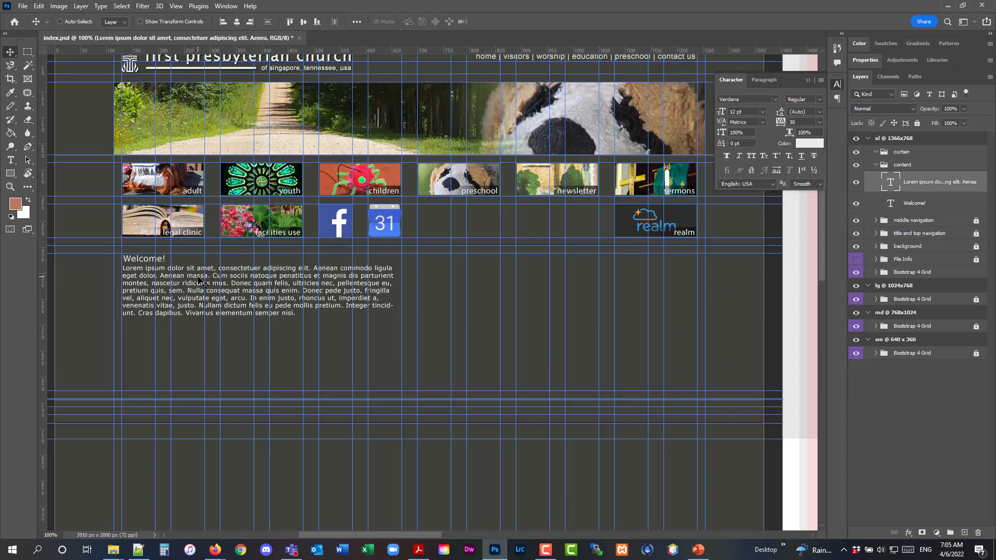
key(Down)
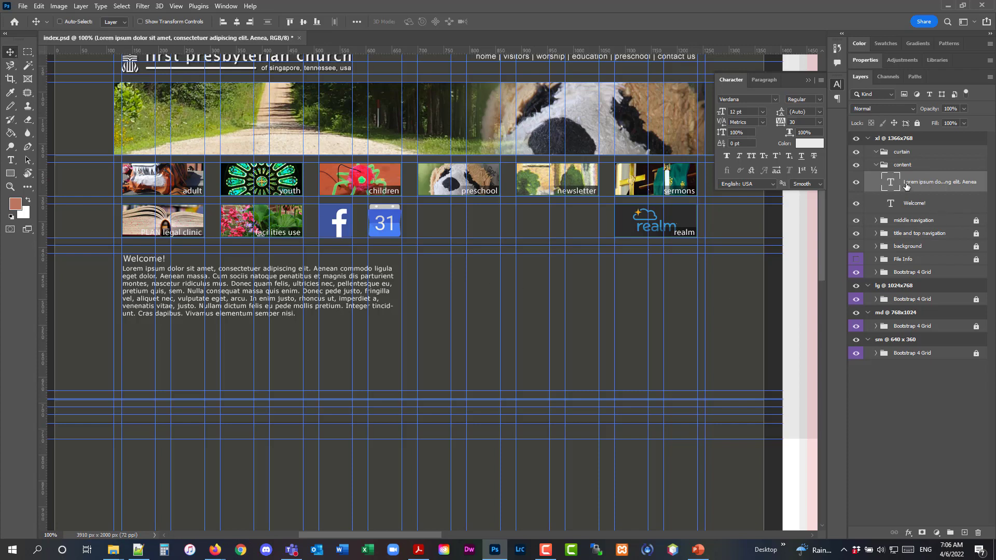
Duplicate the heading and paragraph layers together and place the copies below the first text block
ctrl+click(913, 206)
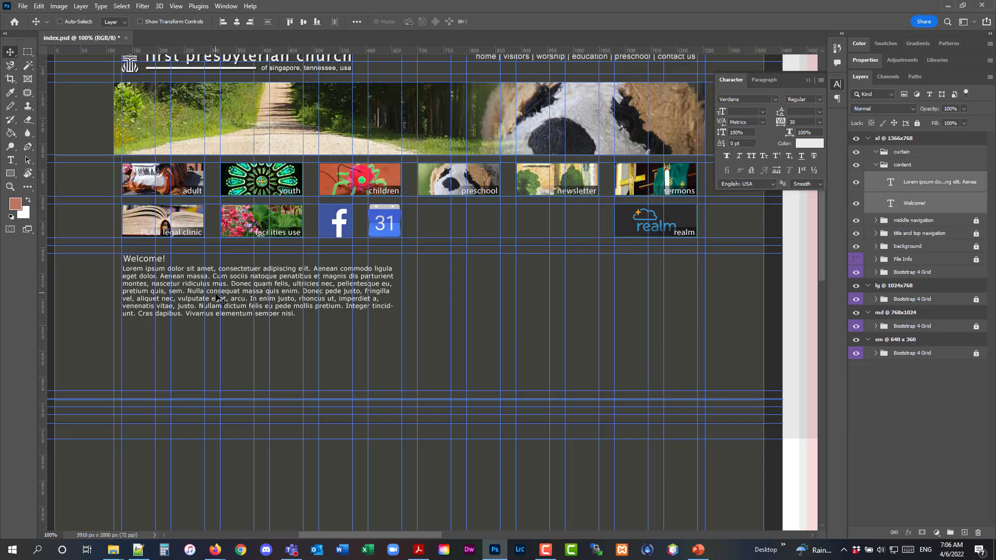
drag(217, 299, 217, 371)
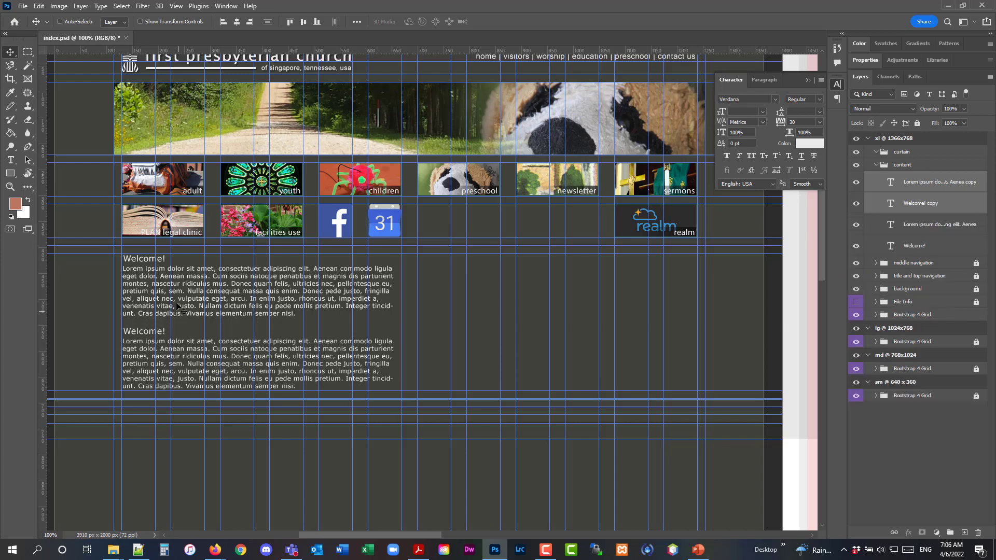
Duplicate the Welcome heading and paragraph into the right column, then duplicate that copy again below it
drag(181, 304, 475, 230)
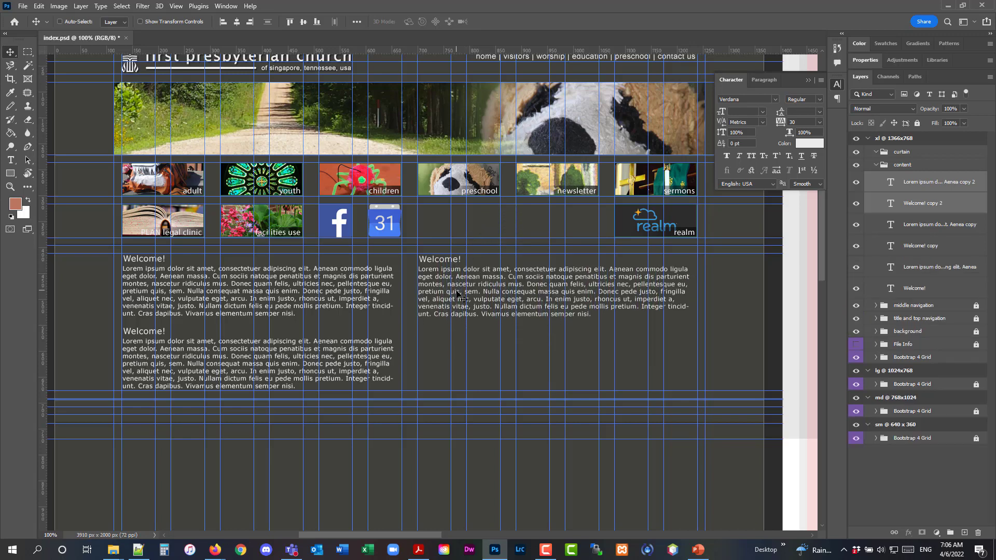
drag(457, 303, 460, 369)
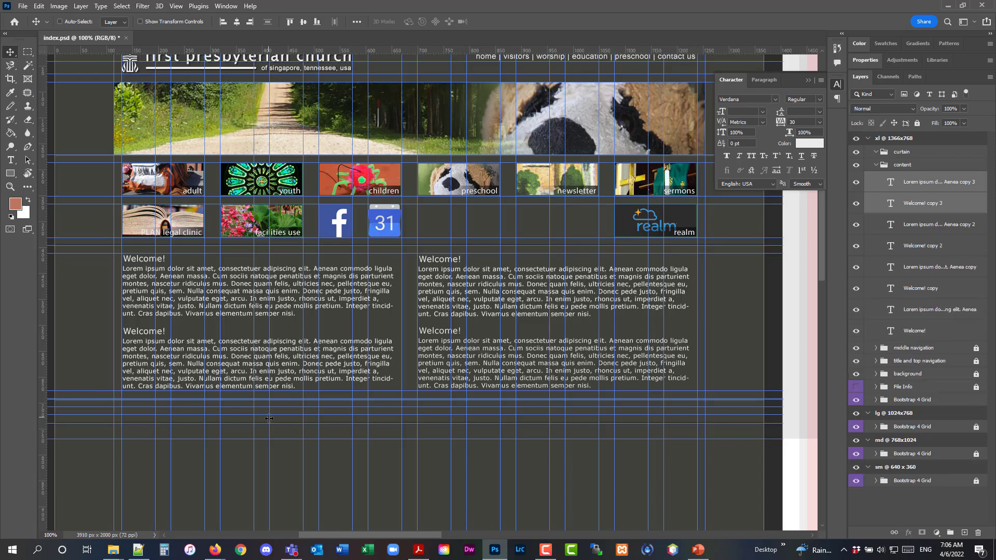
Switch to Notepad++ and replace the last three note lines with "alt-click to duplicate (move tool)"
click(138, 550)
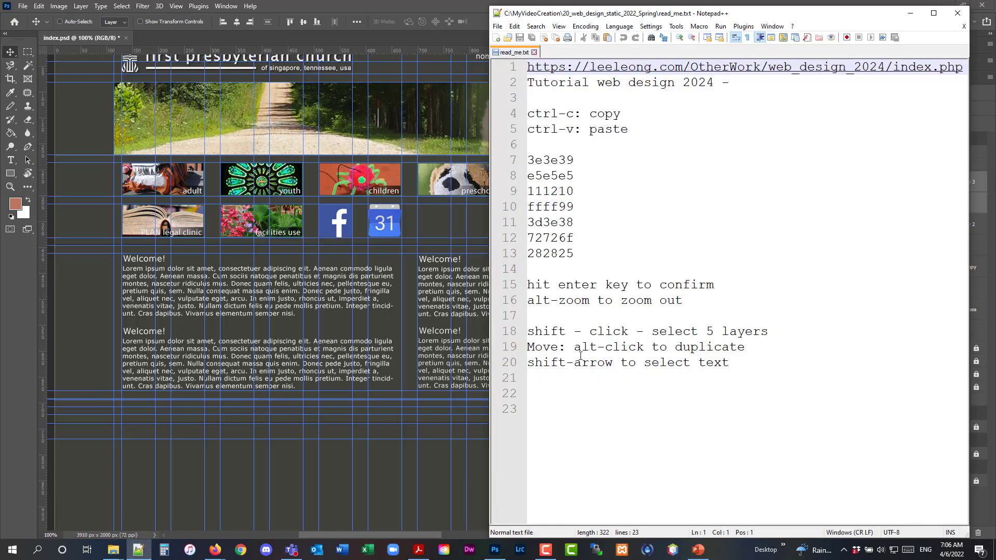
drag(748, 359, 514, 333)
text(alt)
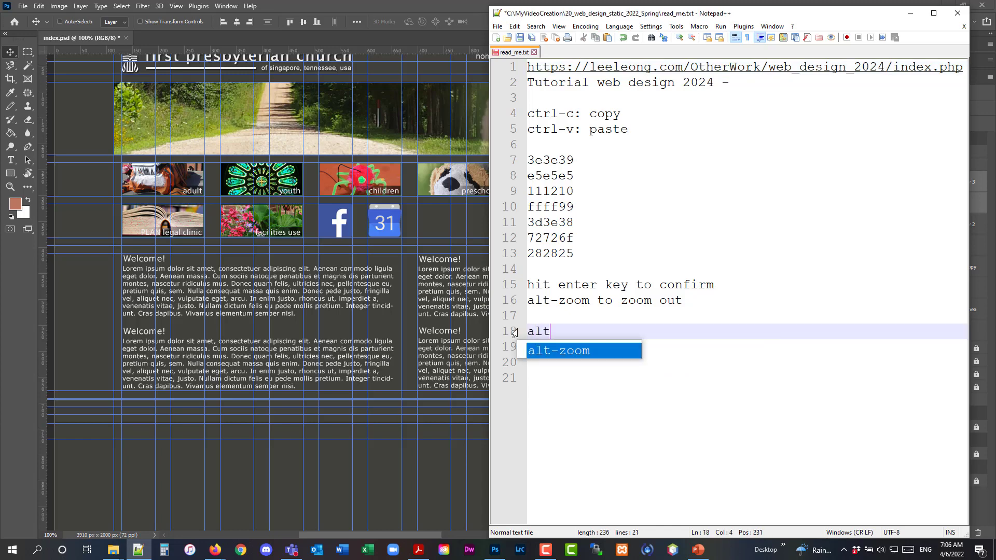
text(-move)
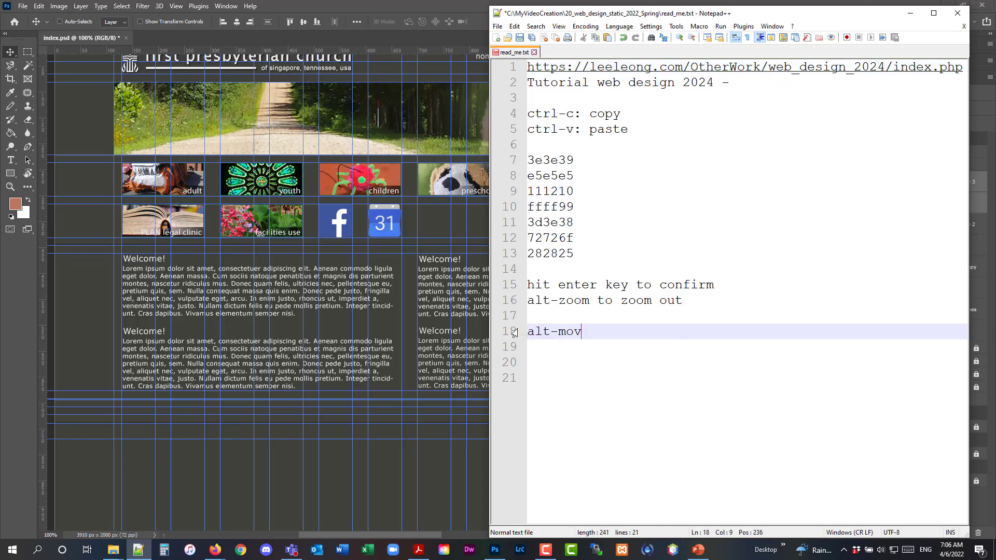
key(BackSpace)
key(BackSpace)
key(BackSpace)
key(BackSpace)
text(click to du)
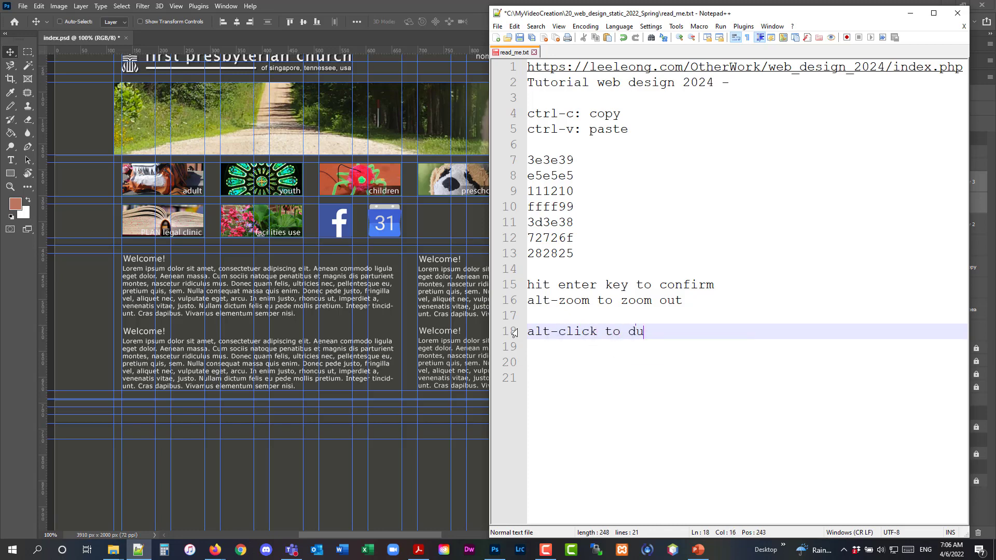
text(plicate (move tool))
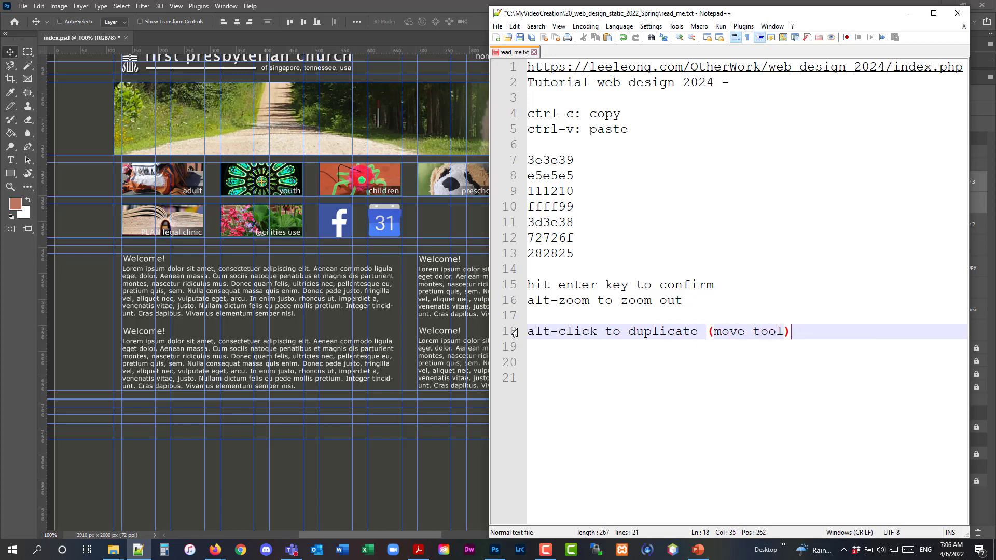
Back in Photoshop, rename the top-right heading to "Latest News" with the Horizontal Type Tool and commit it
click(424, 7)
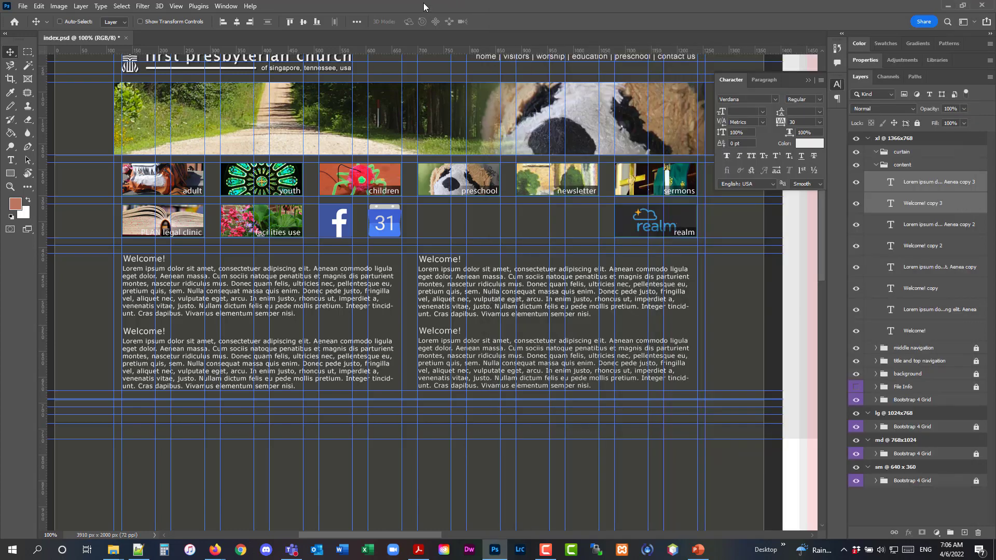
click(11, 160)
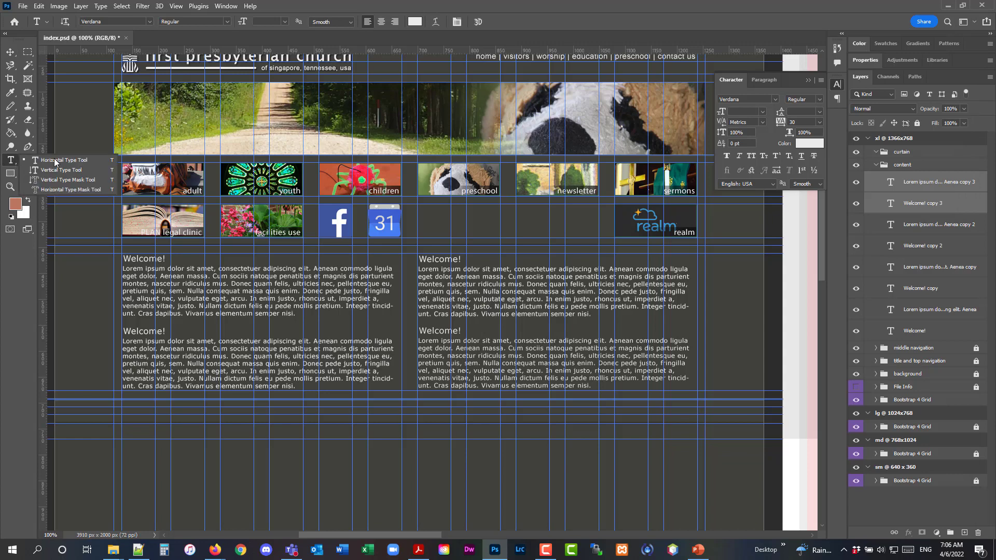
click(55, 161)
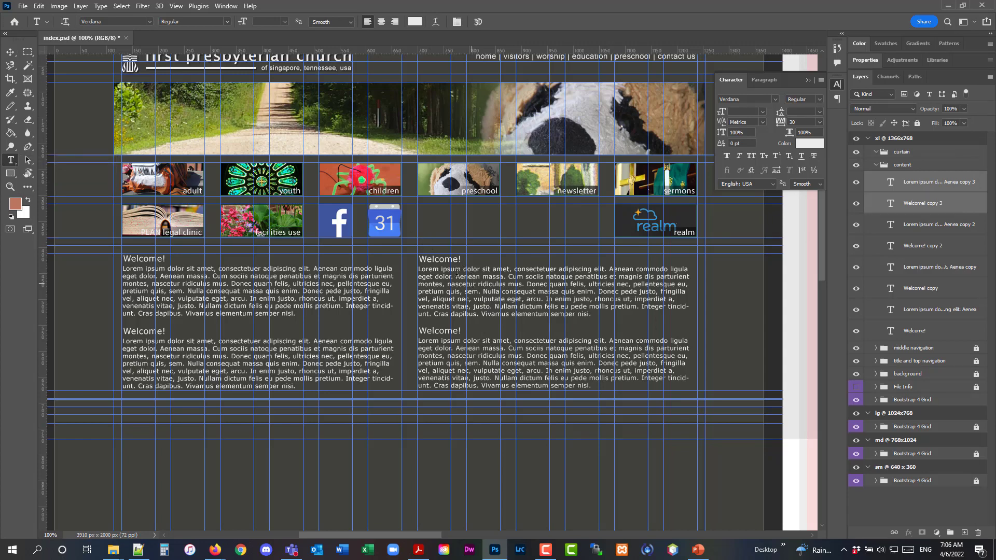
click(439, 260)
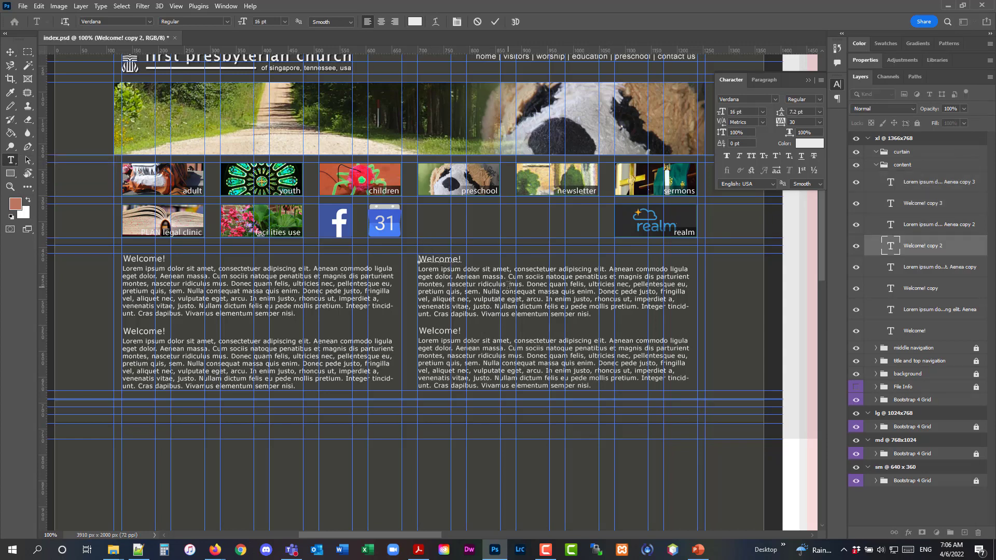
key(ctrl+a)
text(Lat)
text(News)
key(ctrl+Return)
Delete the opening "Lorem ipsum dolor sit amet, co" from the Latest News paragraph, leaving it starting with a capital C
click(436, 271)
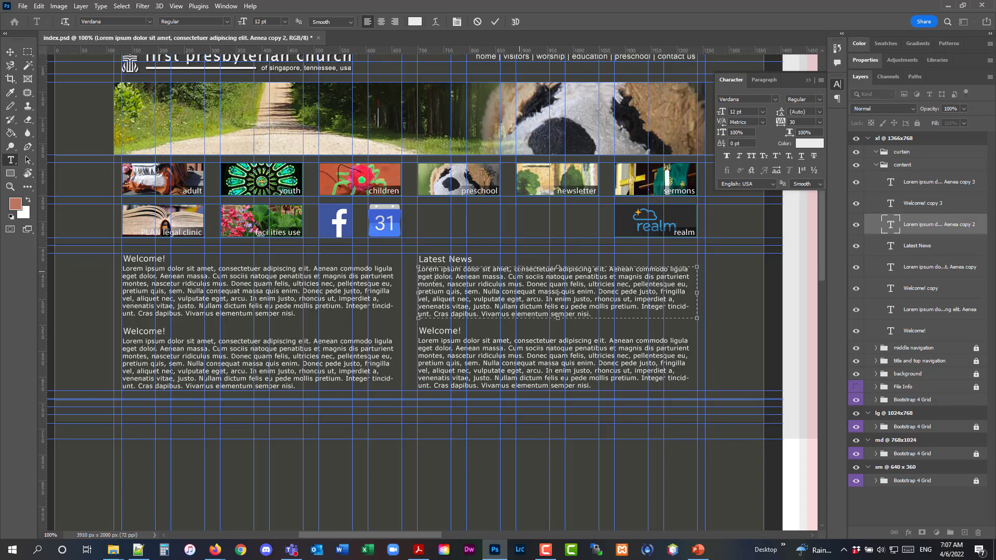
drag(520, 270, 403, 268)
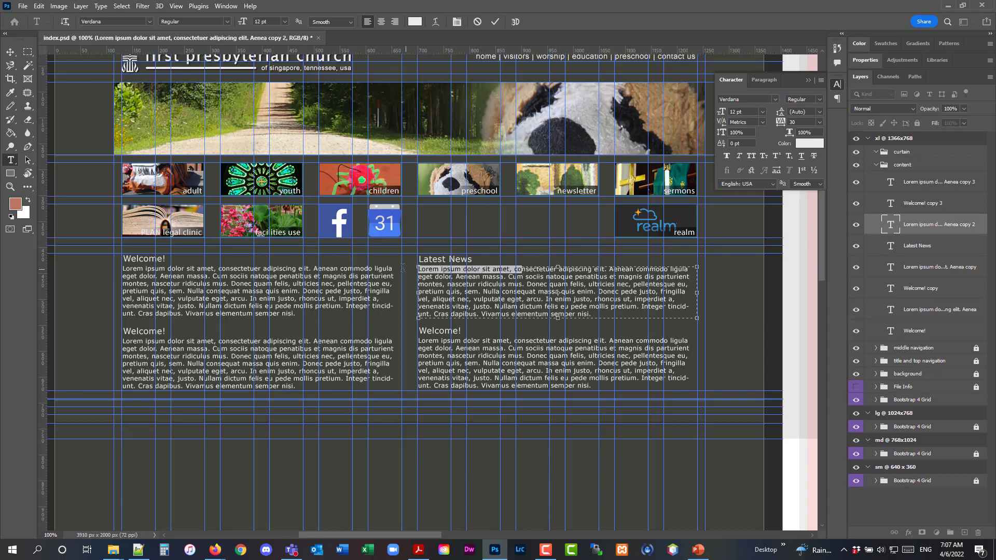
text(C)
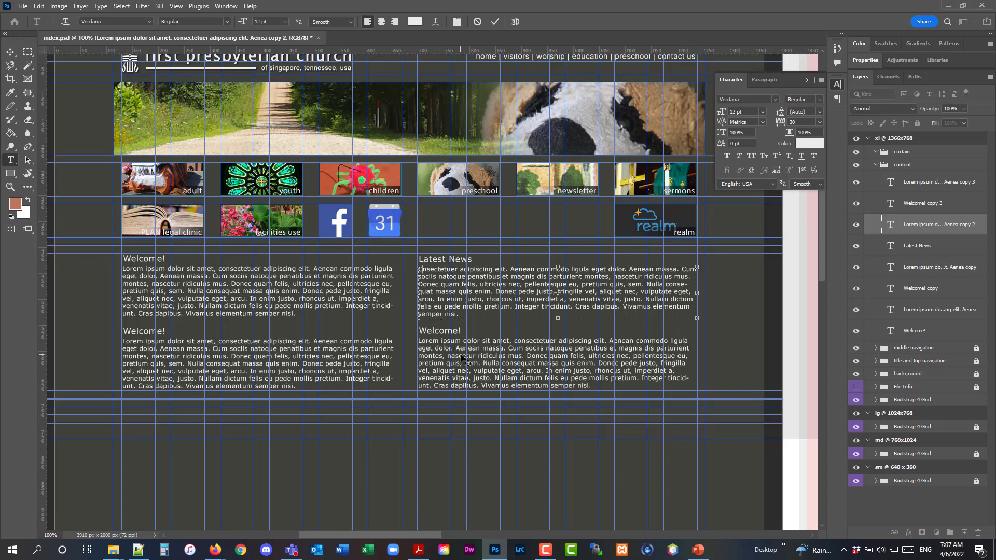
click(188, 333)
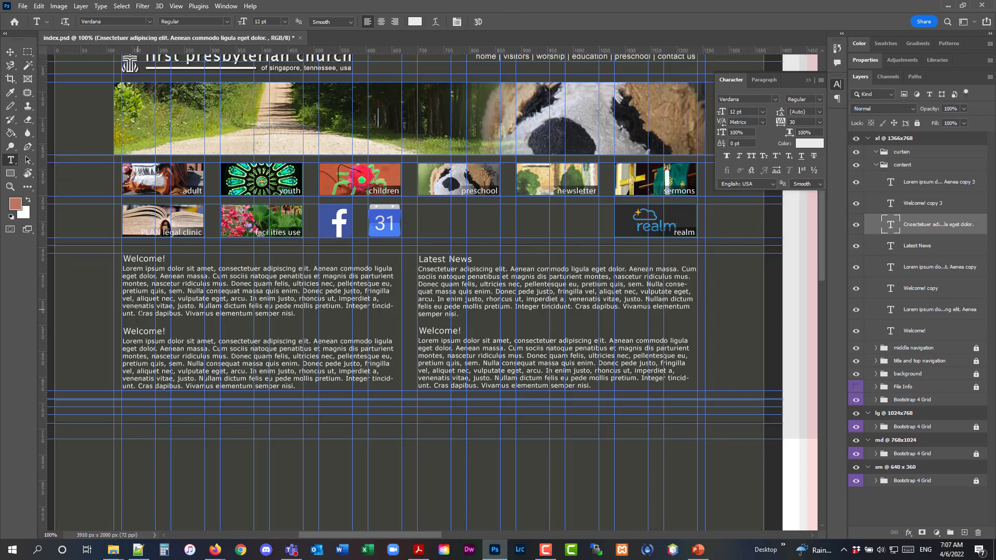
Rename the lower-left heading to "Service Opportunities" and commit the text
click(143, 330)
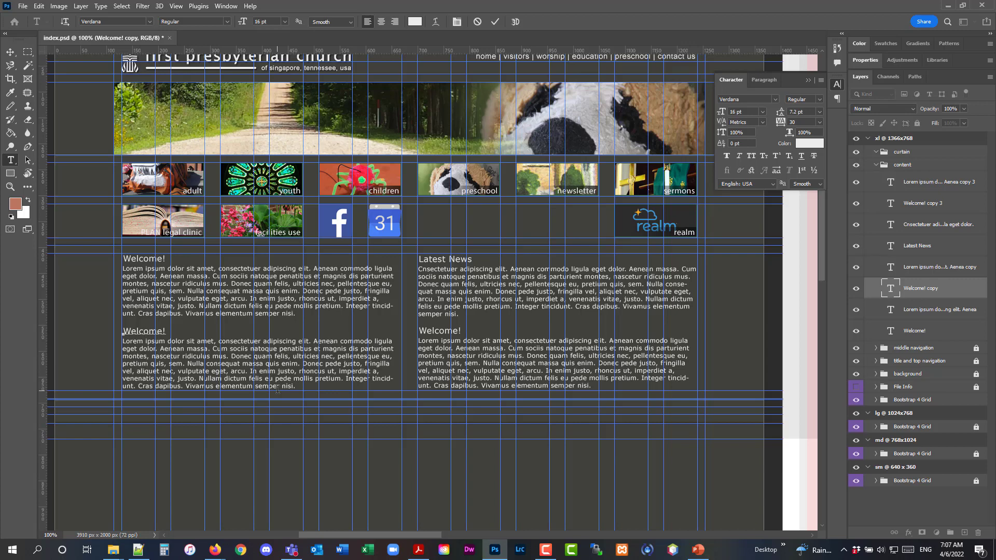
key(ctrl+a)
text(Service Opportunitie)
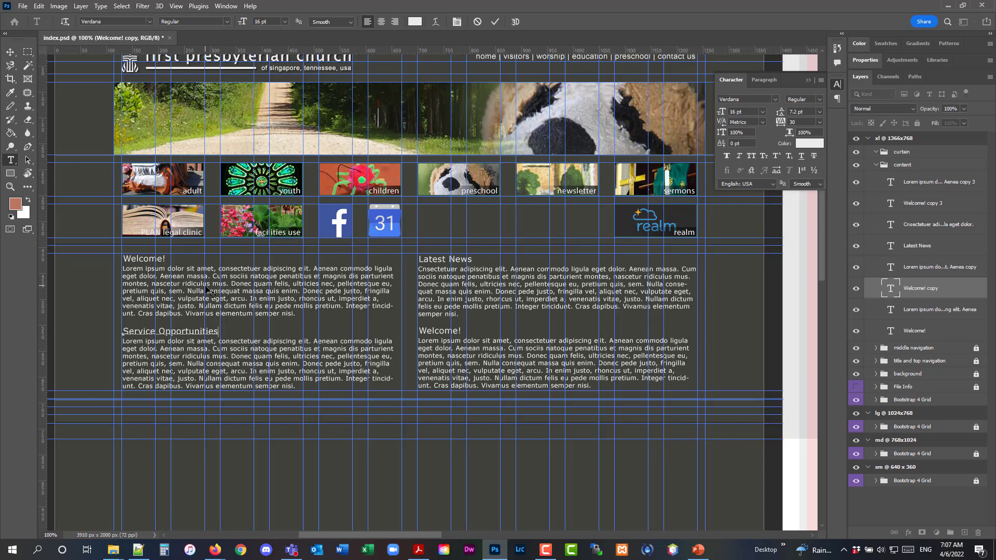
click(8, 53)
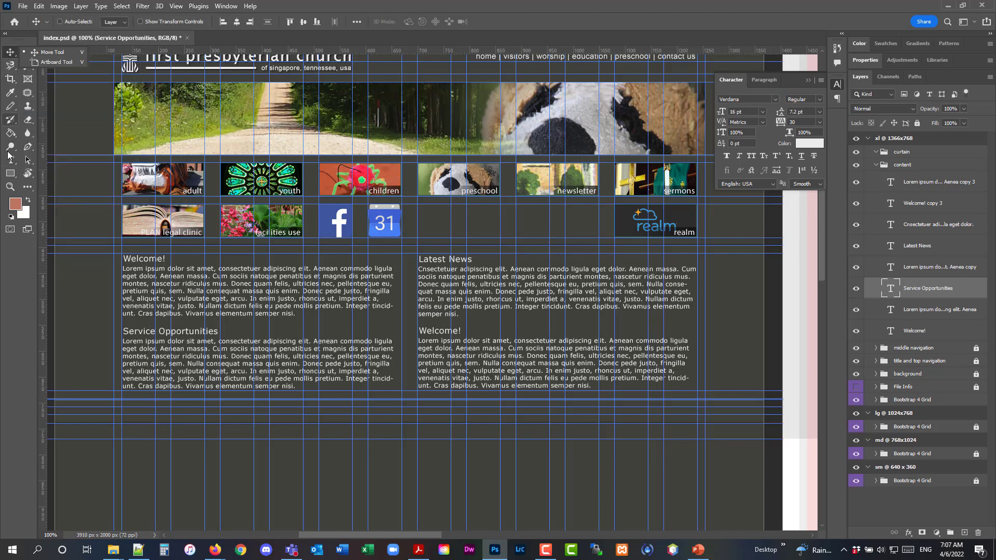
Delete the first sentence of the Service Opportunities paragraph and commit the text
click(8, 160)
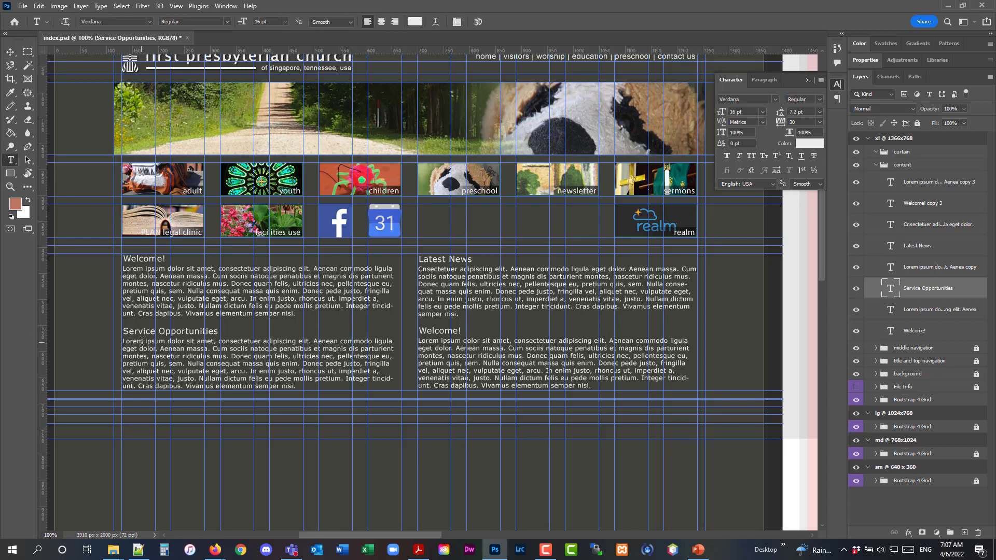
click(198, 353)
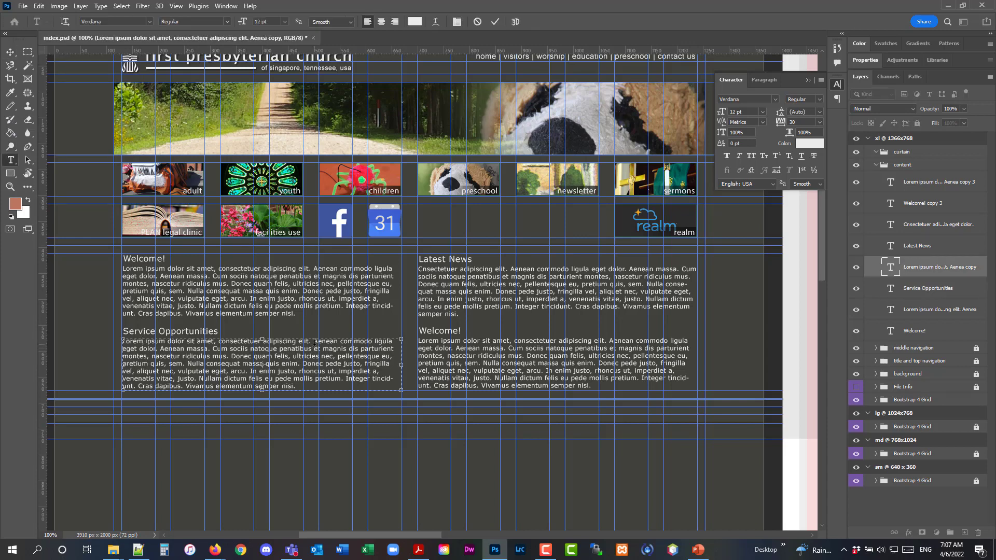
drag(316, 343, 120, 340)
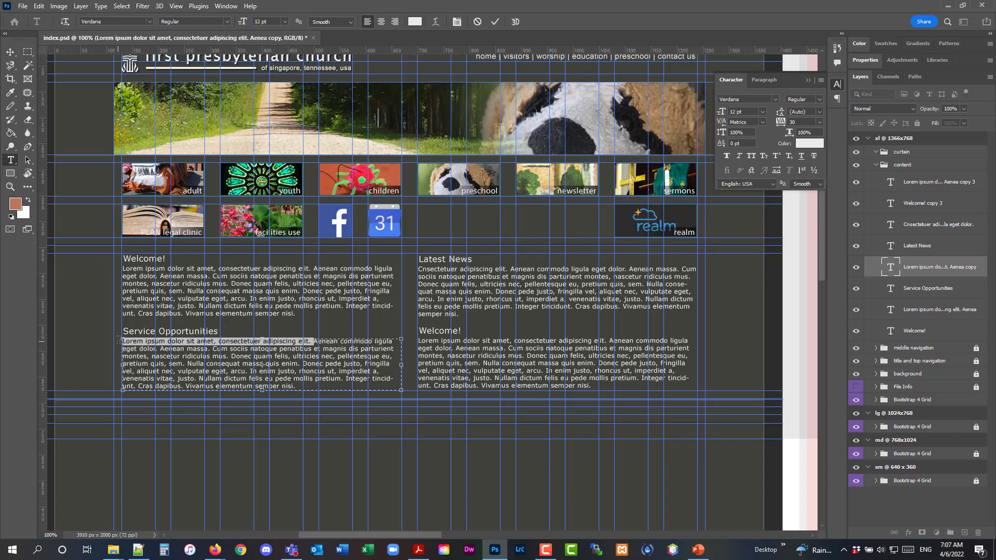
key(BackSpace)
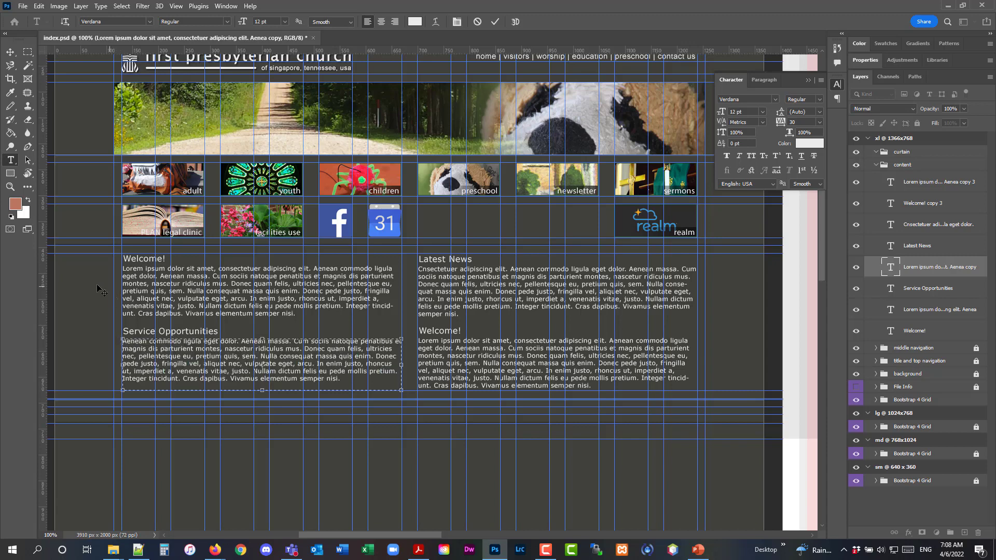
click(10, 52)
Rename the lower-right heading to "Who We Are" and commit the text
click(10, 160)
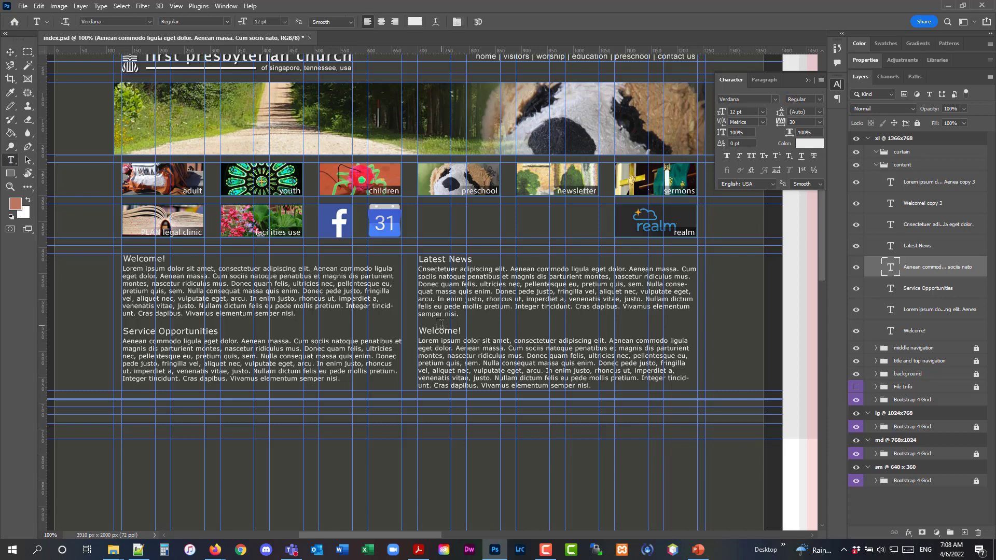
click(419, 332)
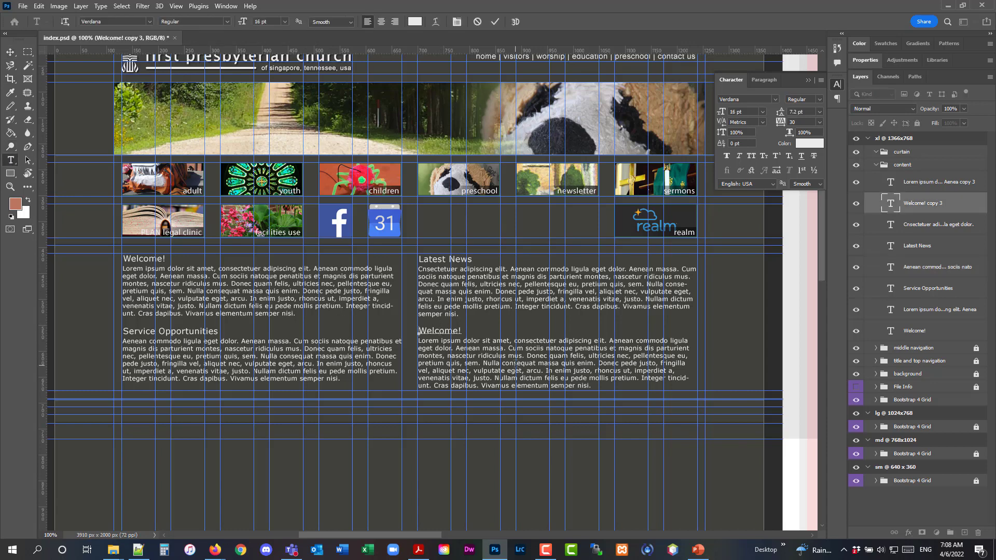
key(ctrl+a)
text(Who We)
click(10, 52)
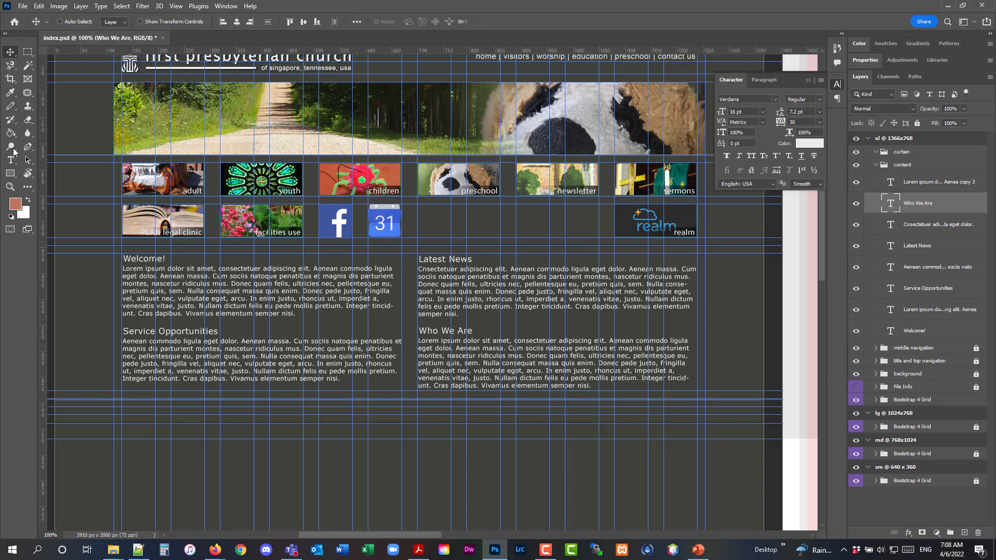
Delete the opening sentences of the Who We Are paragraph so it begins with "Cum sociis", then save the document
click(484, 348)
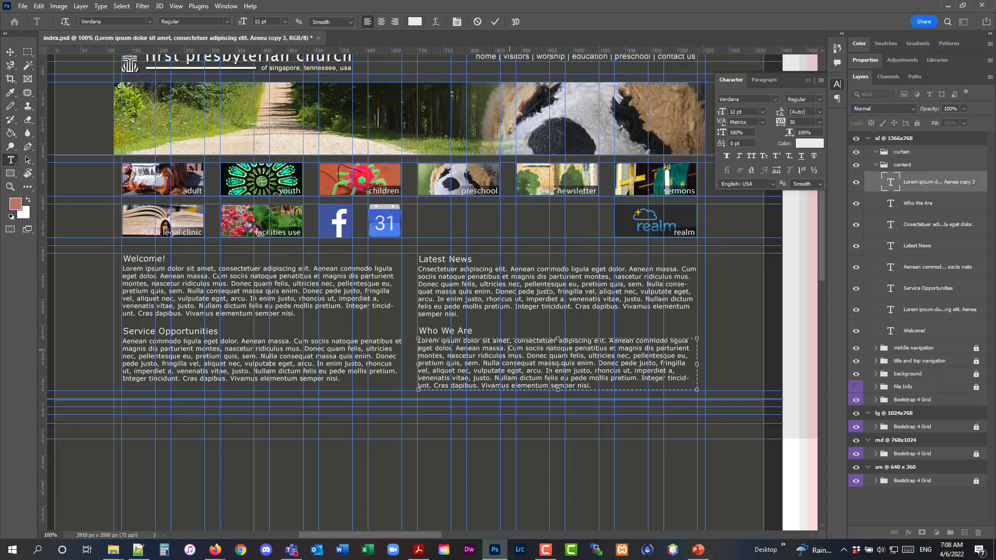
drag(507, 348, 393, 333)
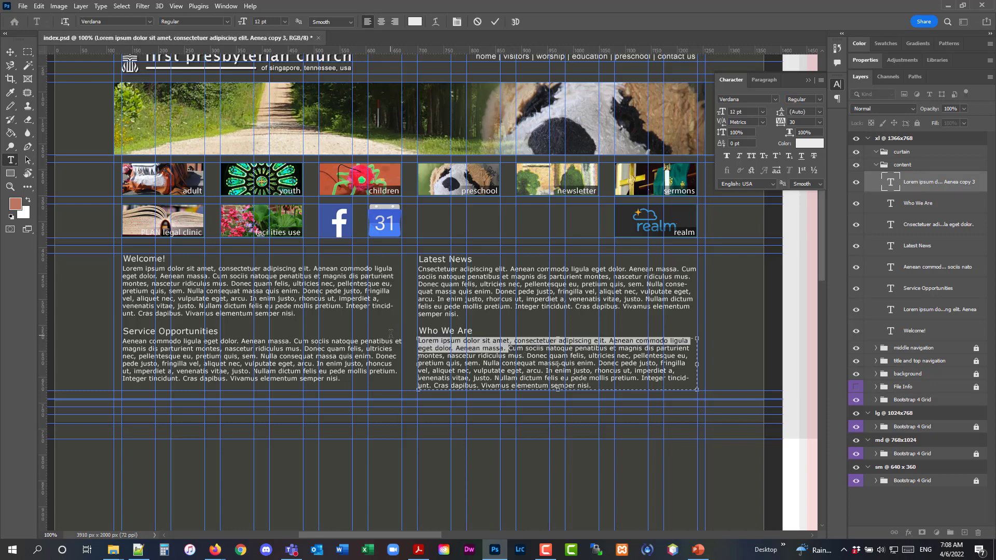
key(BackSpace)
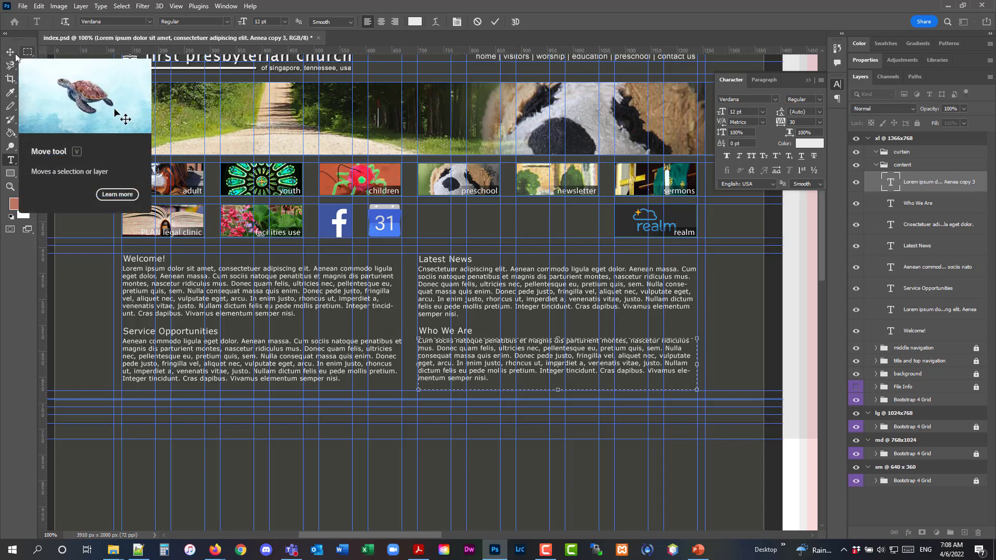
click(18, 7)
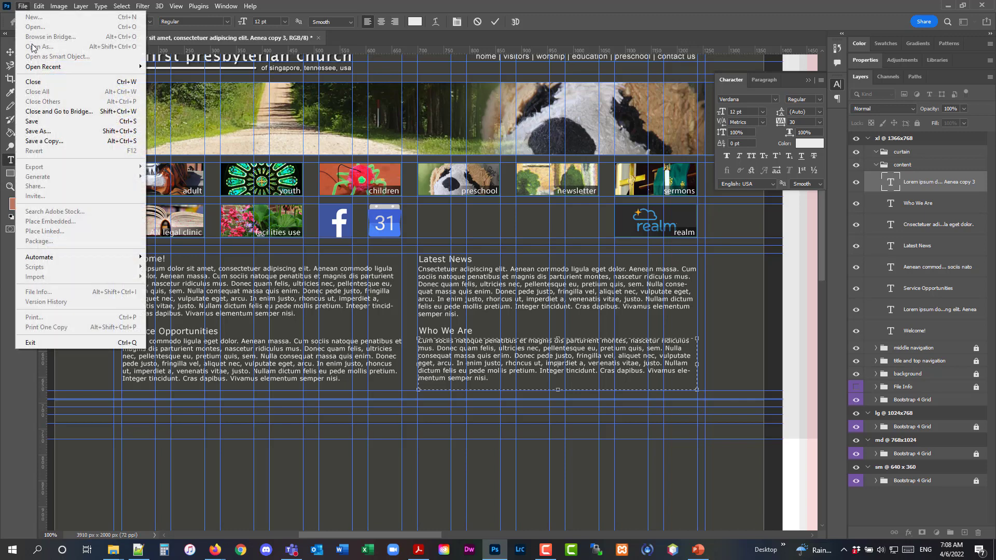
click(48, 123)
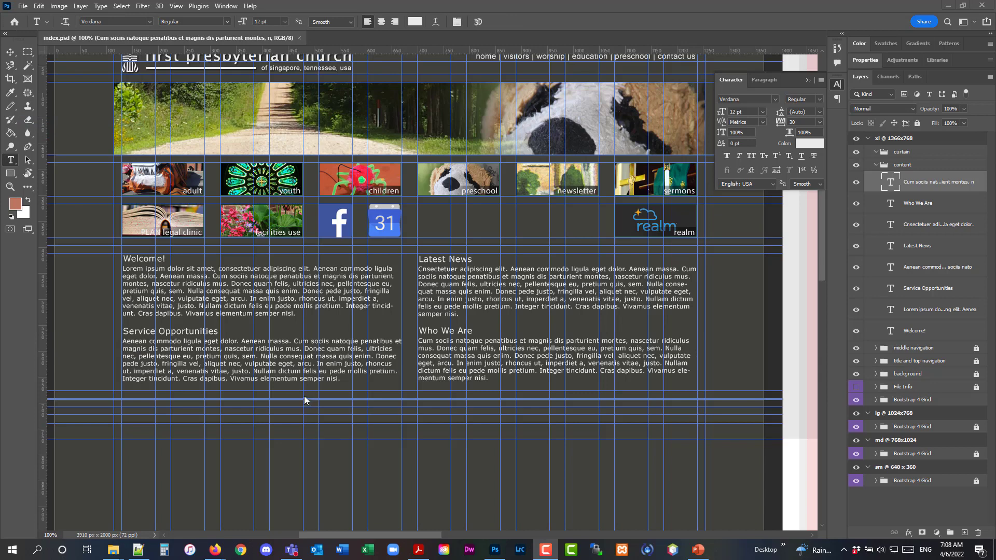
click(182, 403)
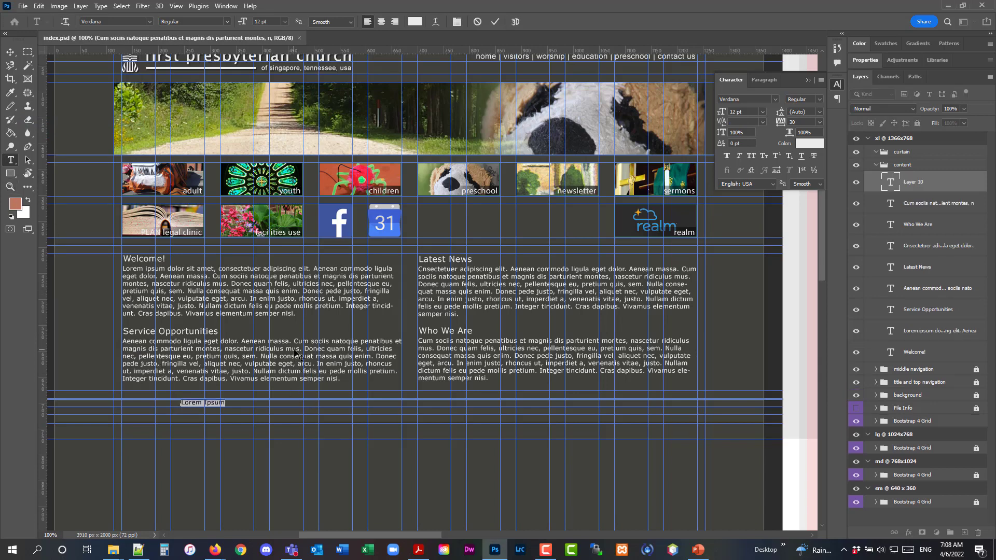
click(39, 6)
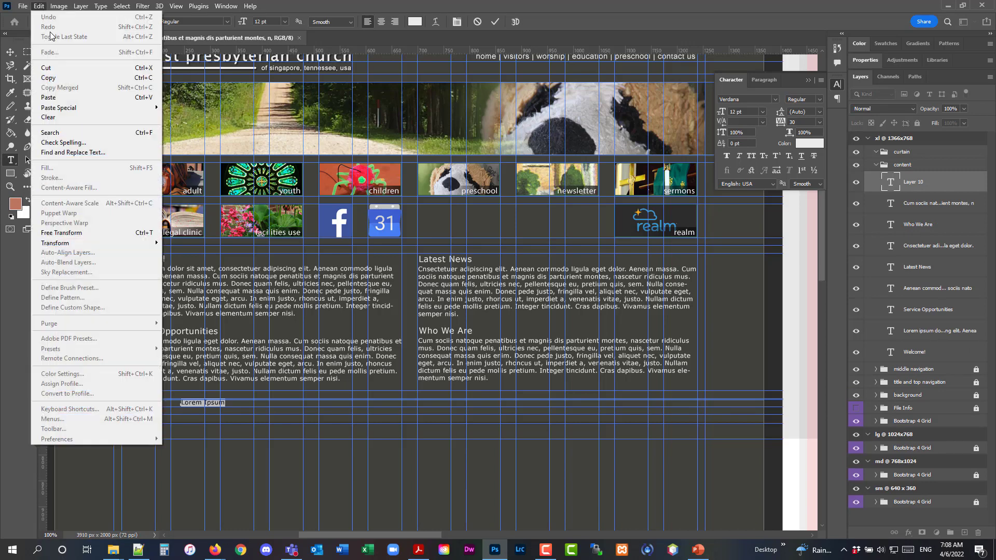
click(916, 183)
click(978, 532)
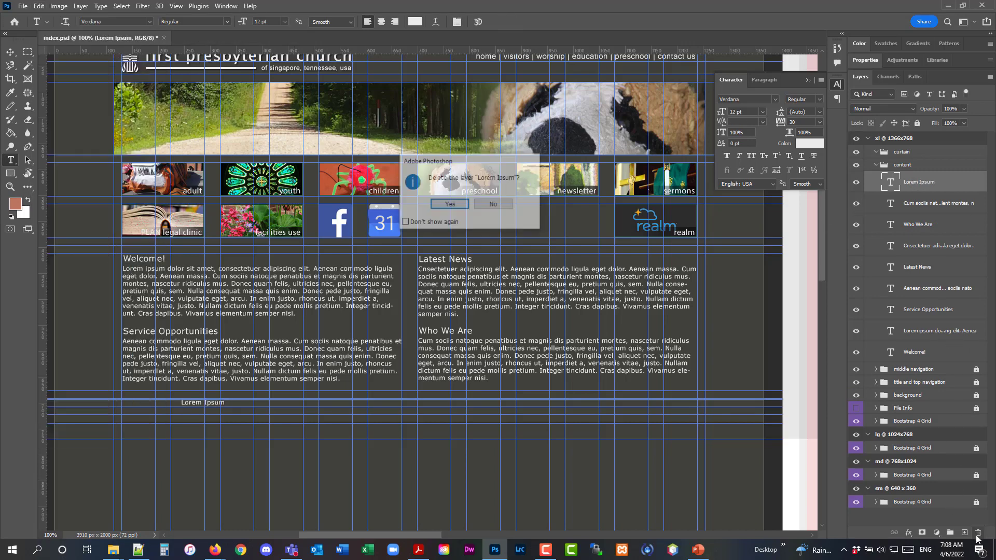
click(449, 204)
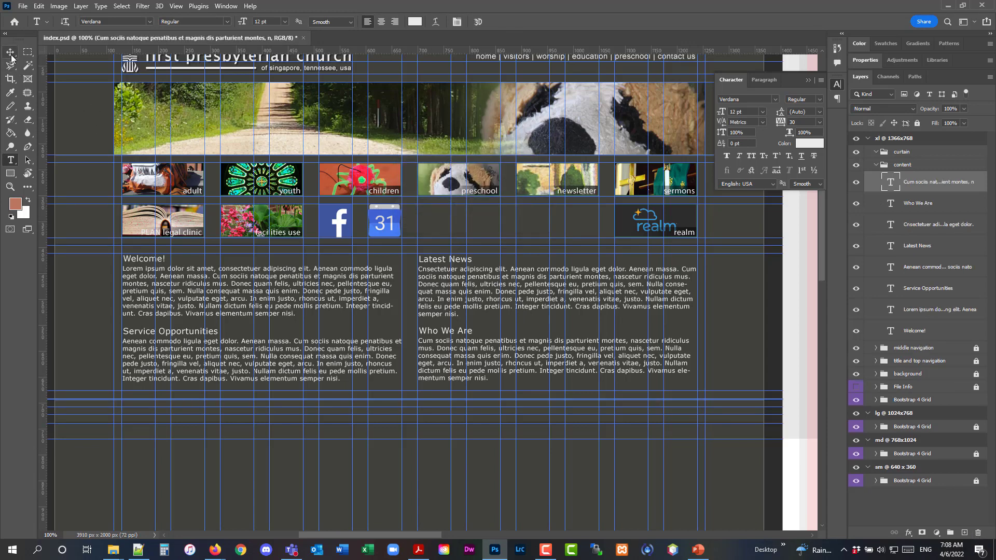
Add a footer text line reading "adult | youth | children | preschool" below the content section at the left
click(10, 187)
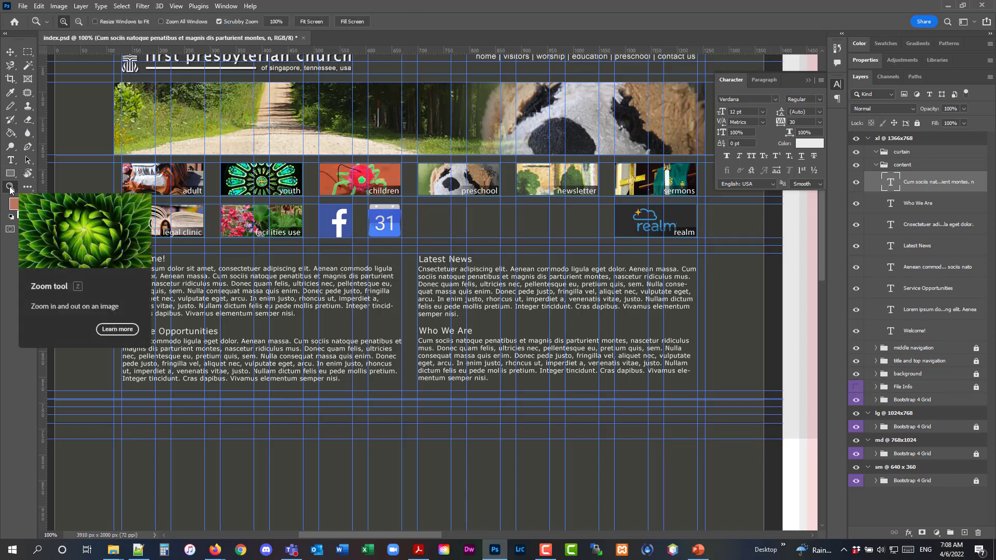
click(155, 415)
click(149, 417)
scroll(151, 414, down, 1)
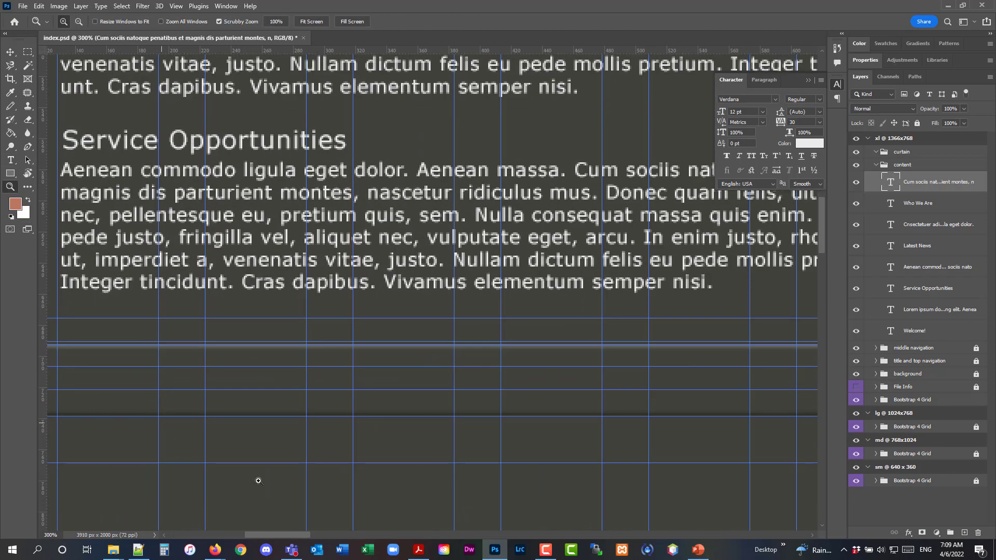
scroll(232, 405, down, 1)
scroll(232, 406, down, 1)
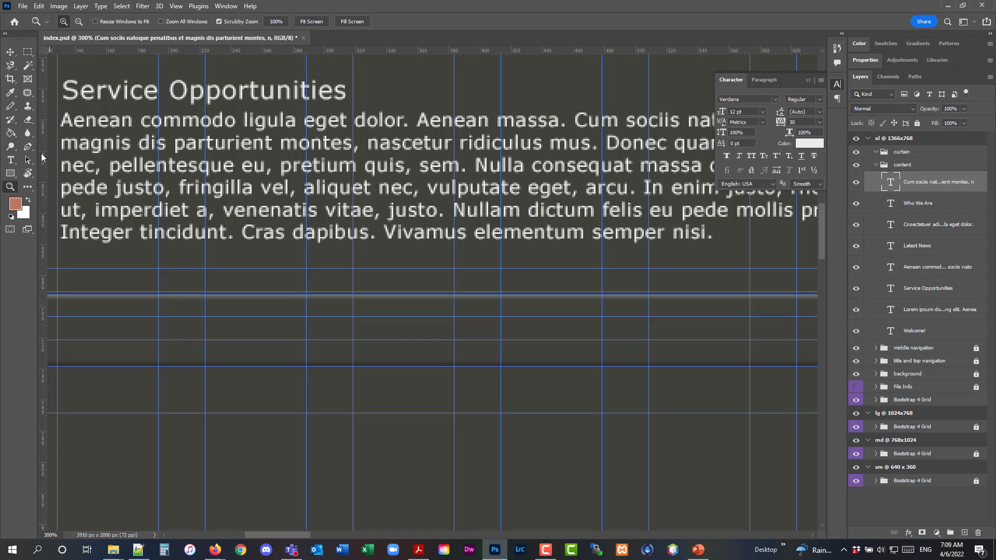
click(11, 164)
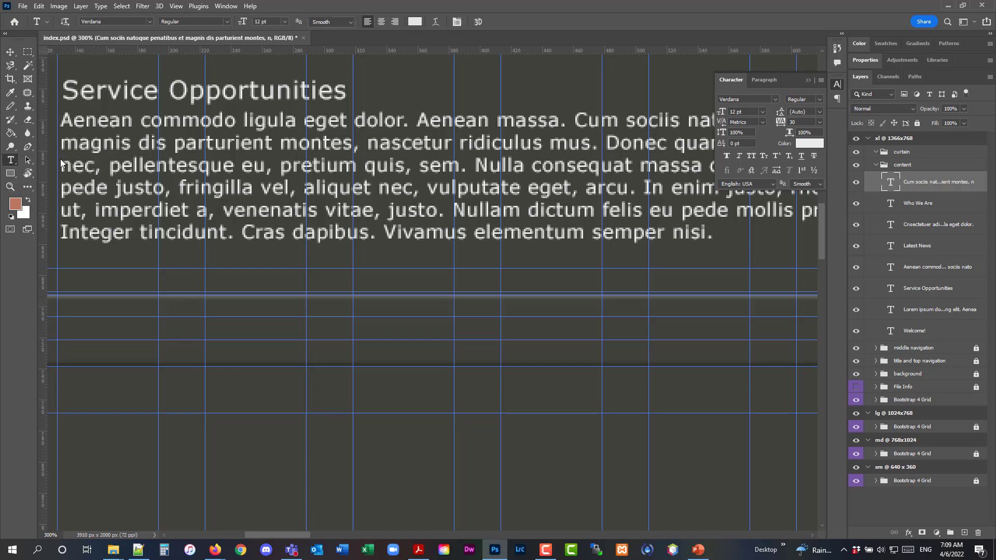
click(71, 332)
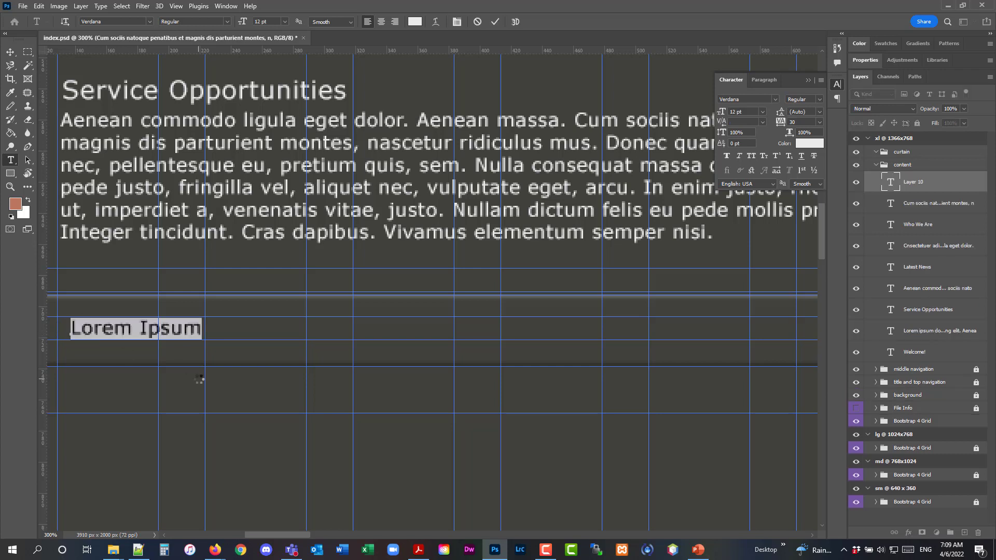
text(adult)
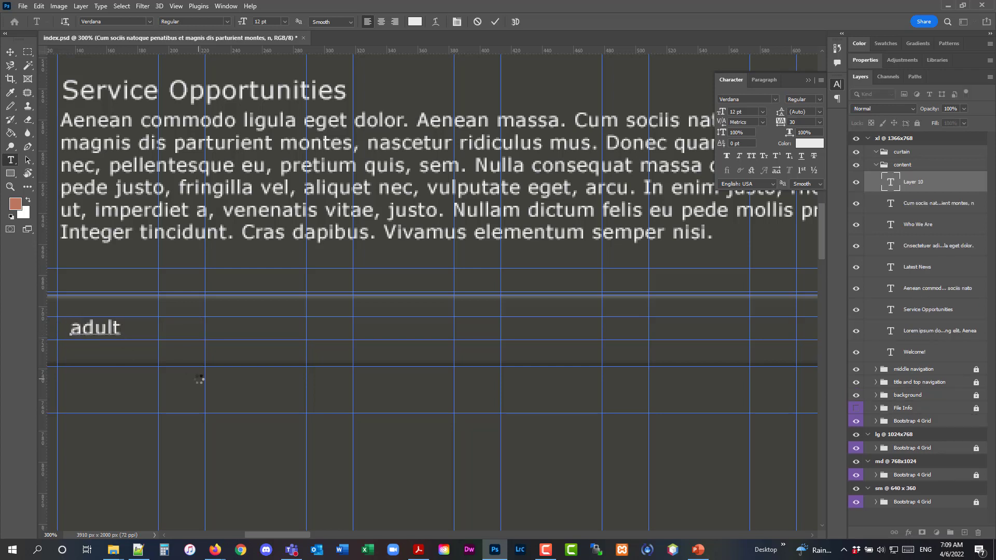
text( | youth )
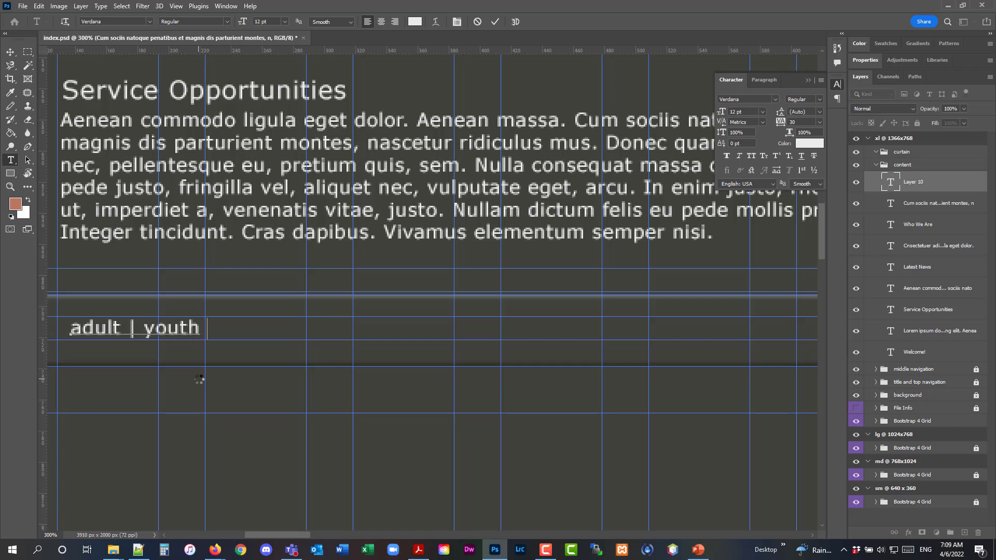
text(| children)
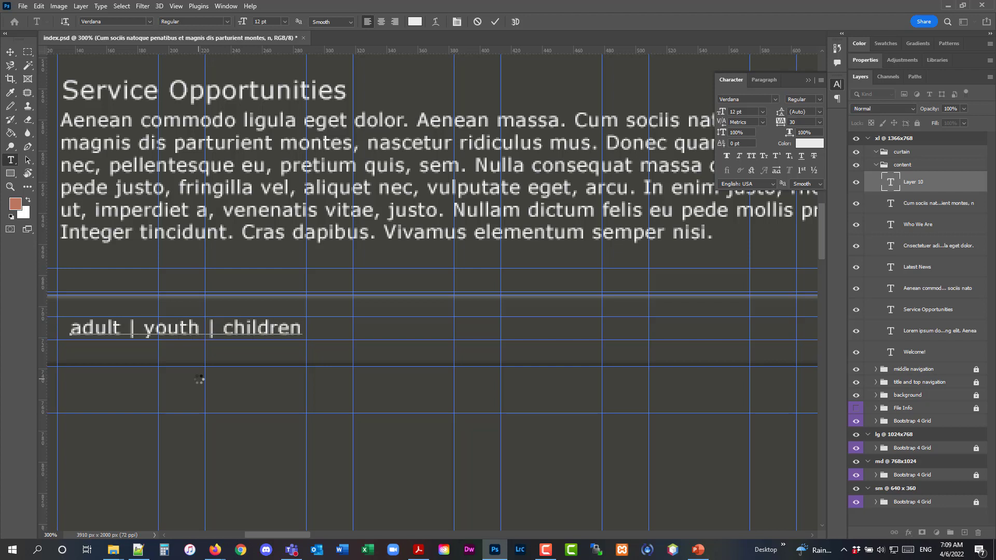
text( | preschool)
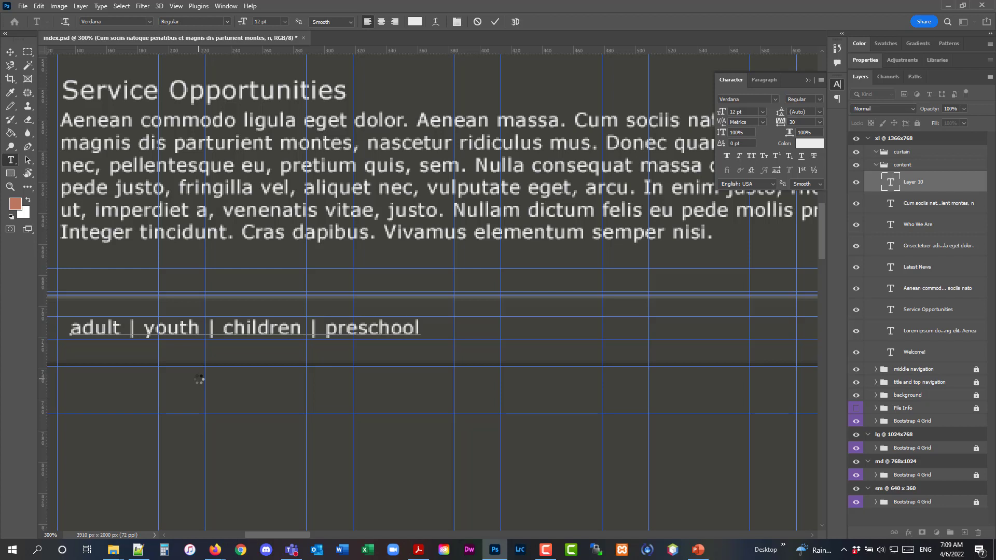
key(ctrl+Return)
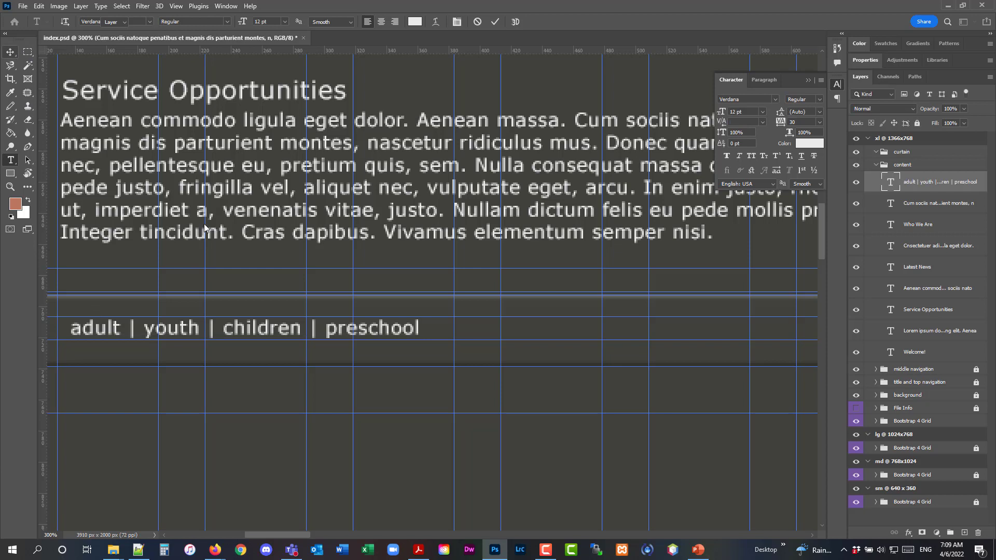
Nudge the footer link text slightly to the left
key(v)
key(Left)
key(Left)
key(Left)
key(Left)
key(Left)
key(Left)
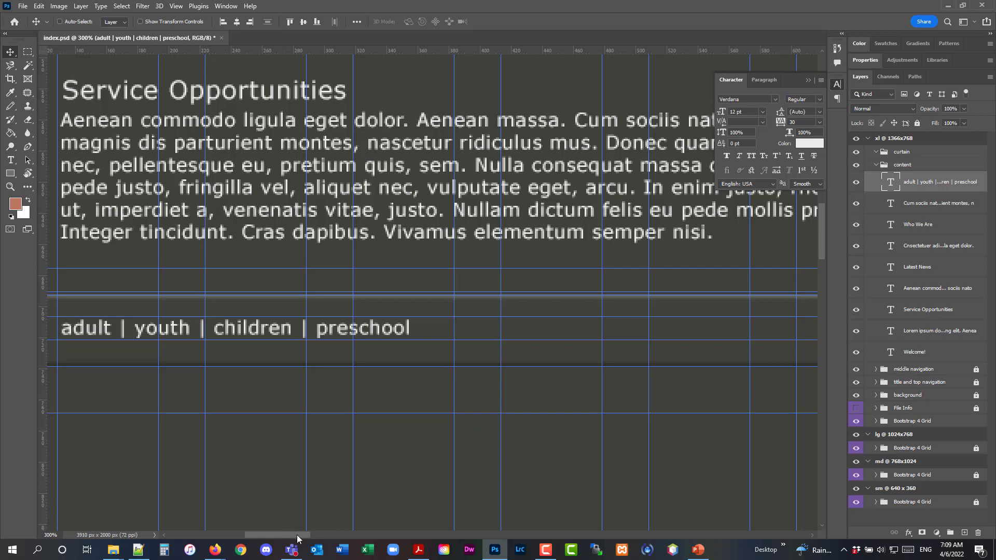
drag(297, 539, 394, 538)
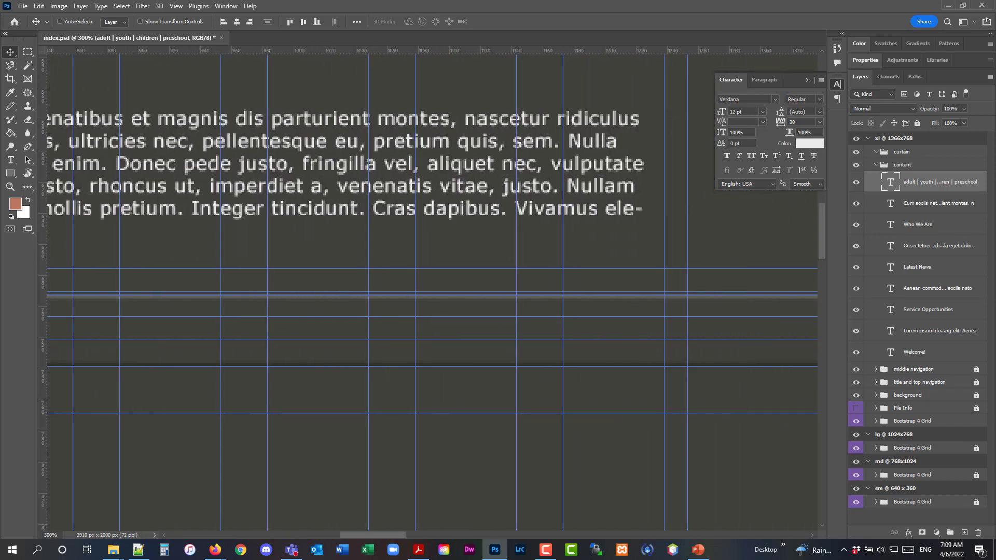
key(alt+Tab)
click(903, 166)
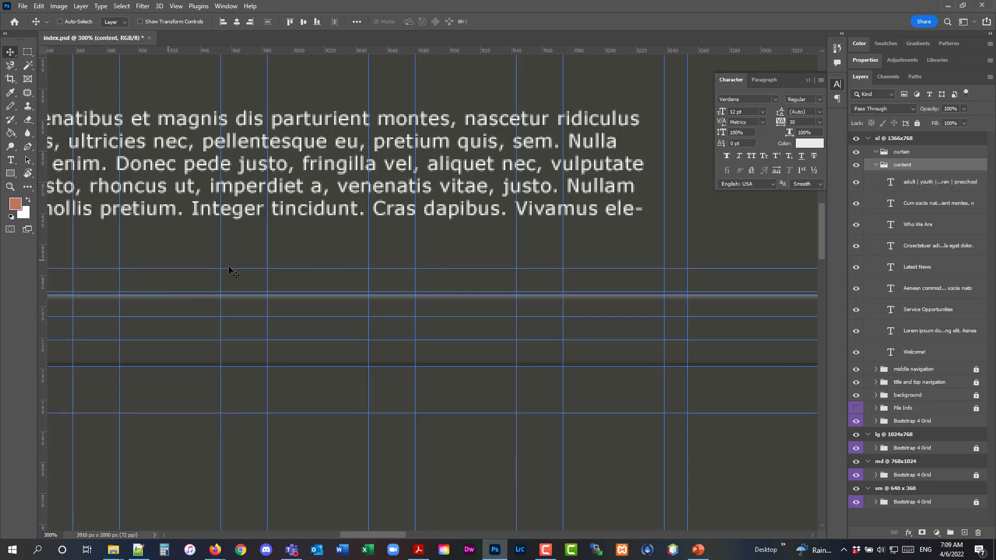
click(11, 164)
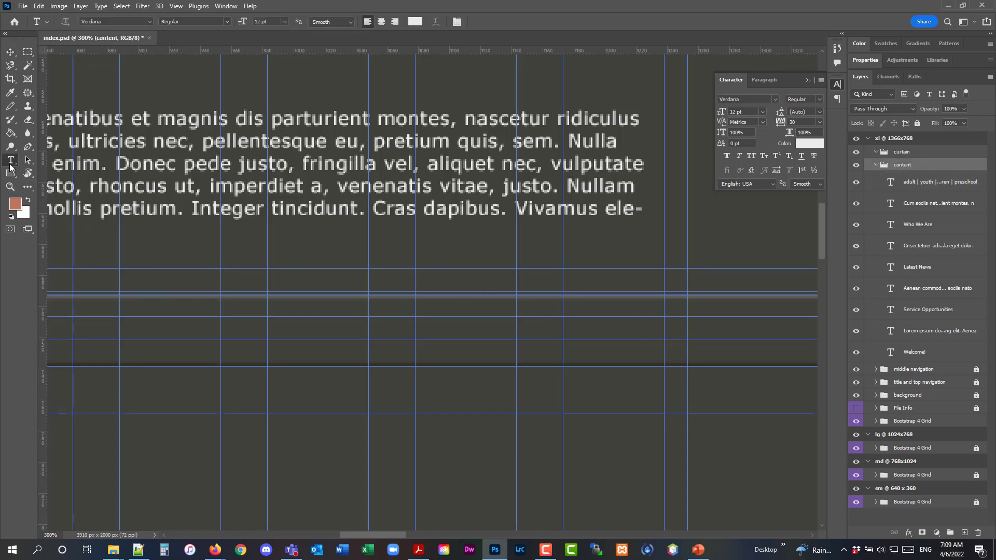
click(44, 163)
click(395, 22)
click(661, 343)
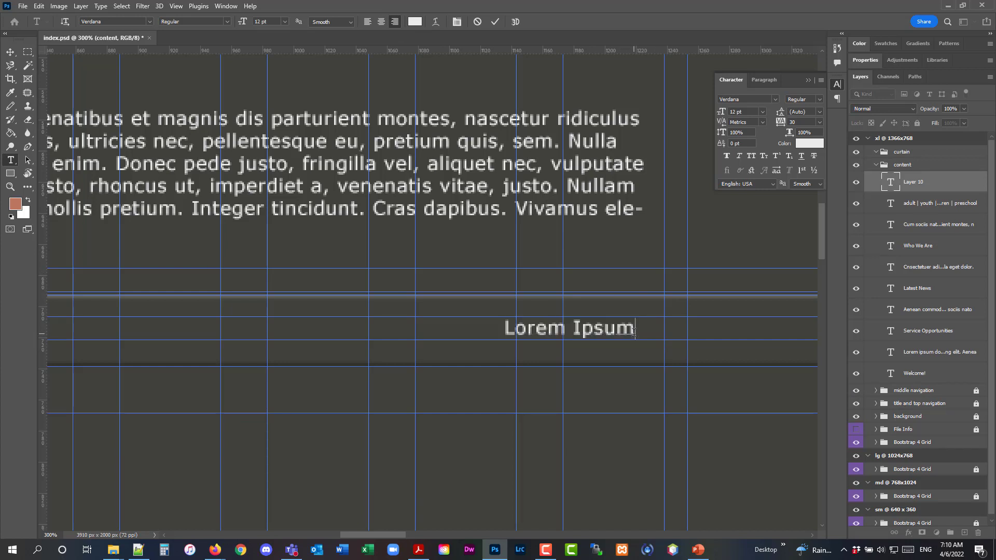
text(@2024)
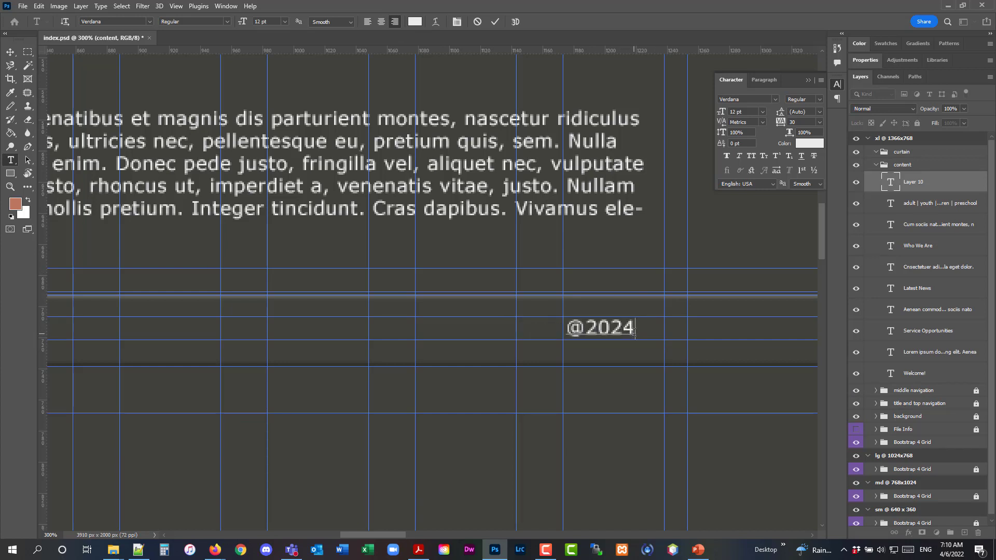
text( first)
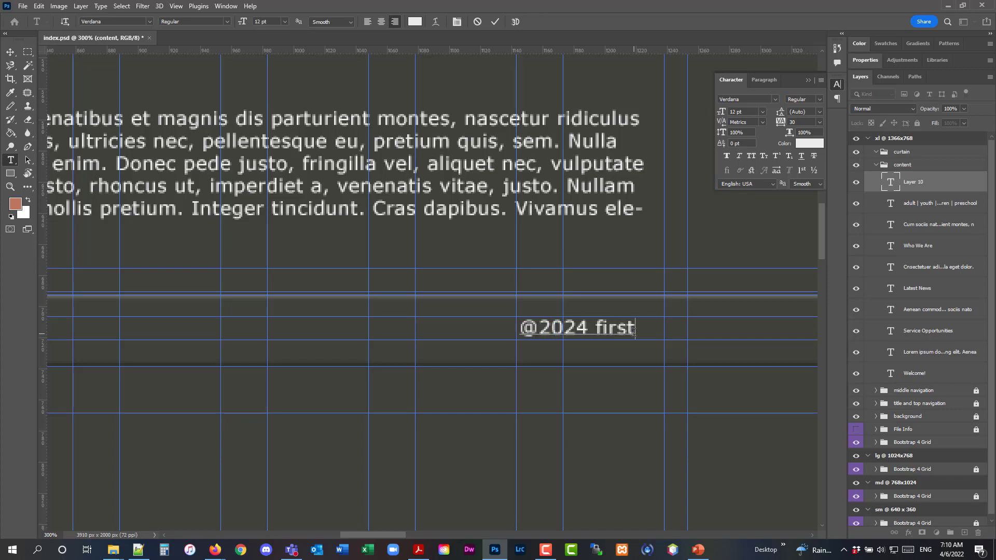
text( presbyter)
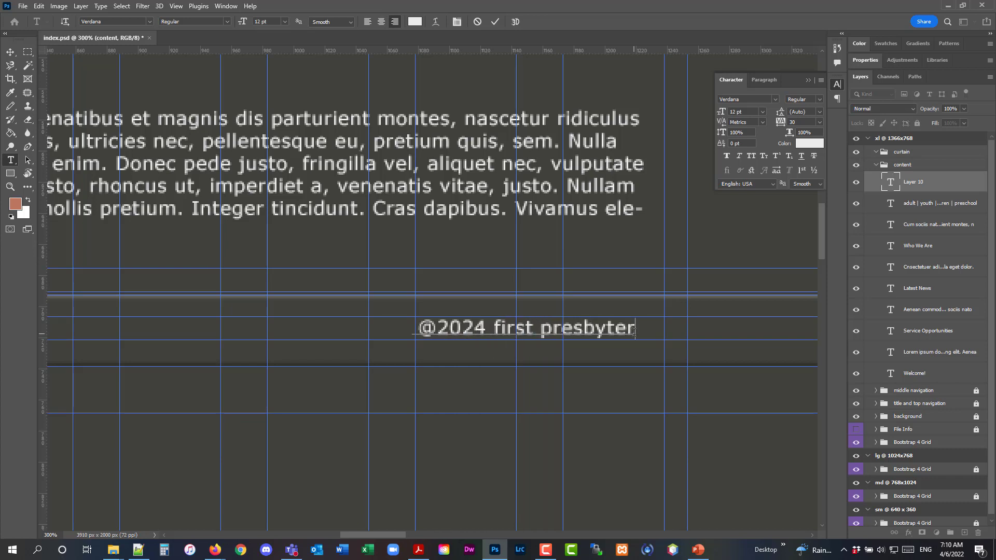
text(ian church)
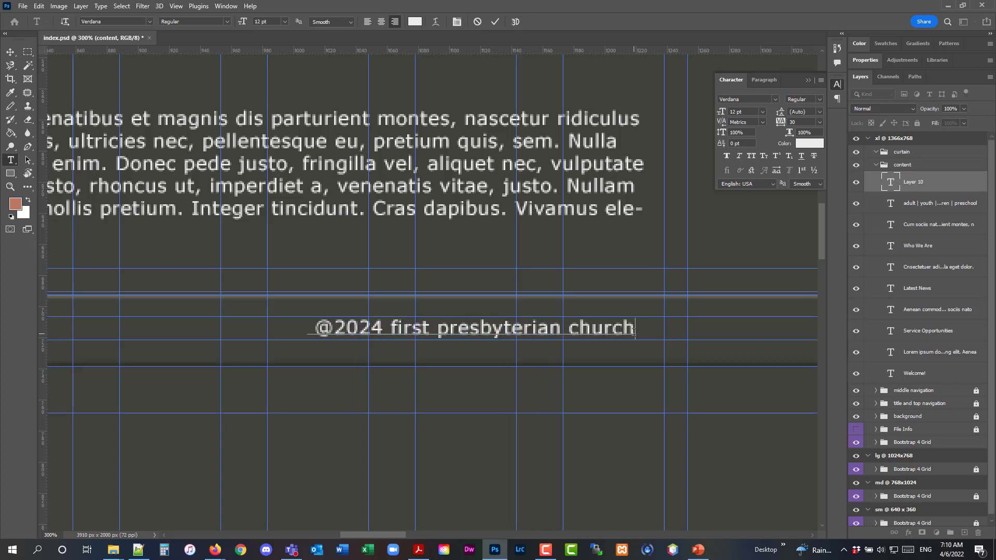
text(, singapore,)
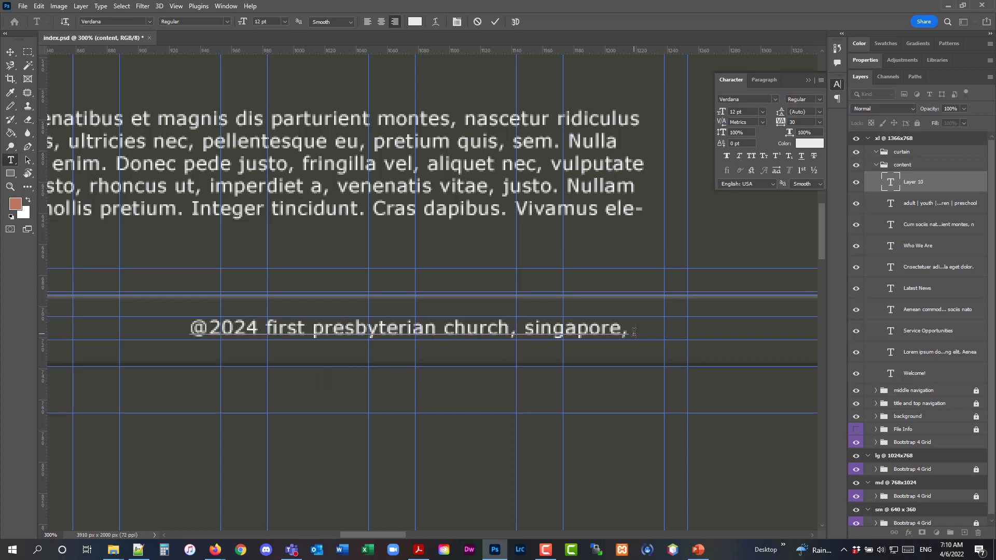
text( tennessee, usa)
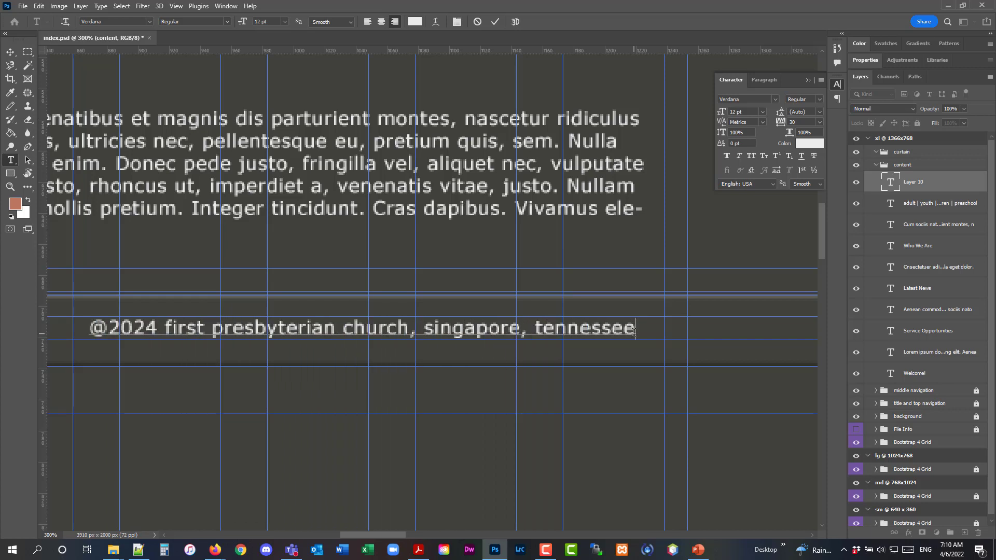
Nudge the copyright text to the right and save the document
click(13, 51)
key(Right)
key(Right)
key(Right)
key(Right)
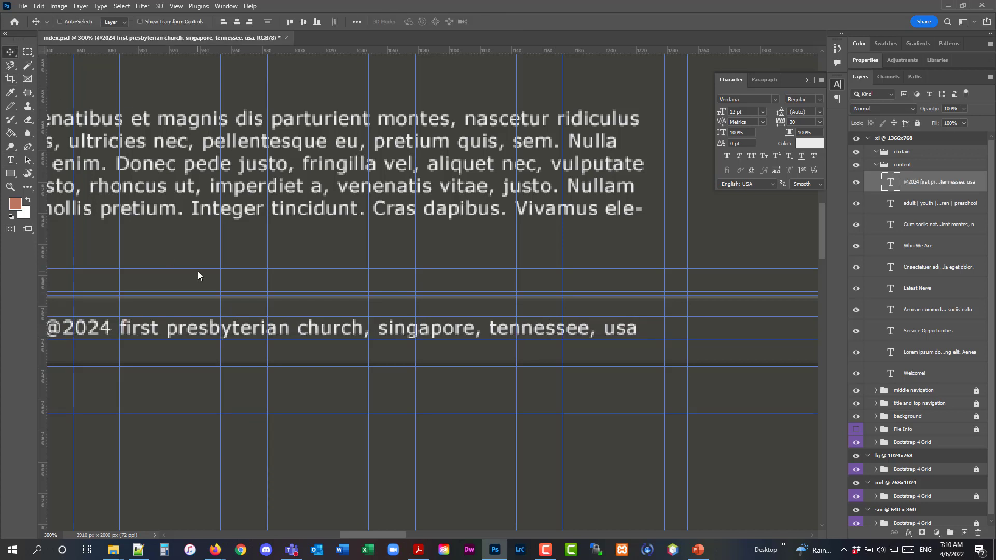
key(Right)
key(Right)
key(Right)
key(Right)
key(Right)
key(Right)
key(Right)
key(Right)
key(Right)
key(Right)
key(Right)
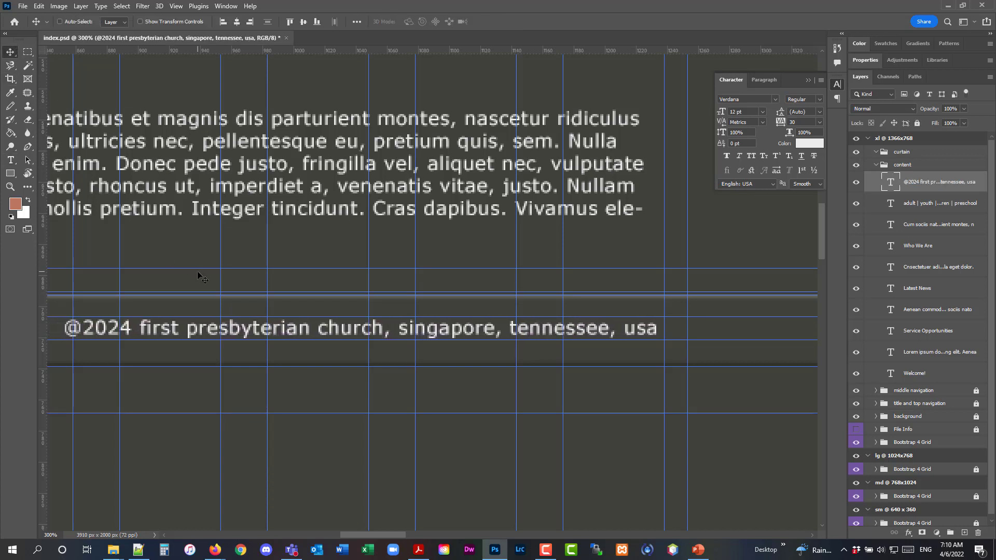
key(Right)
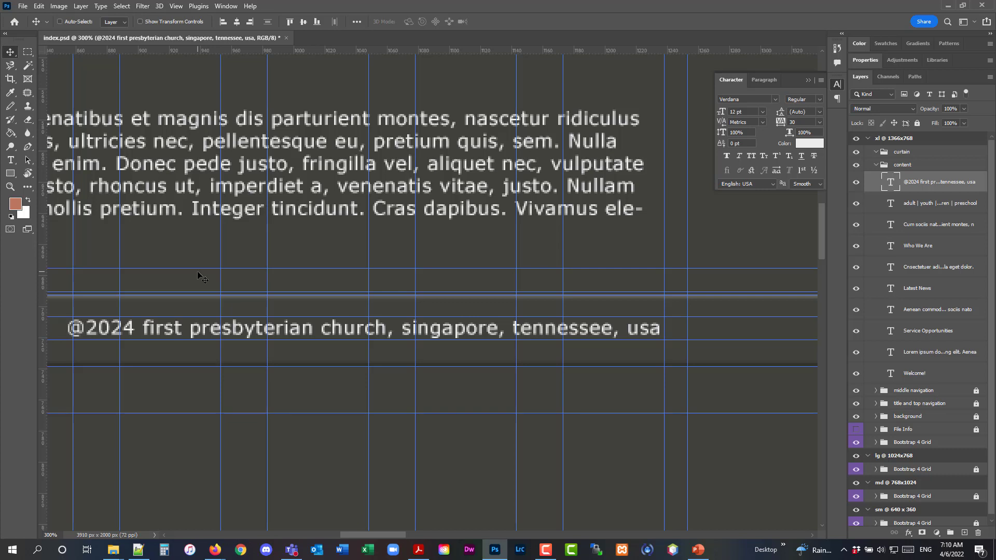
click(23, 6)
click(54, 121)
Zoom out to review the whole page layout with the new footer
click(923, 167)
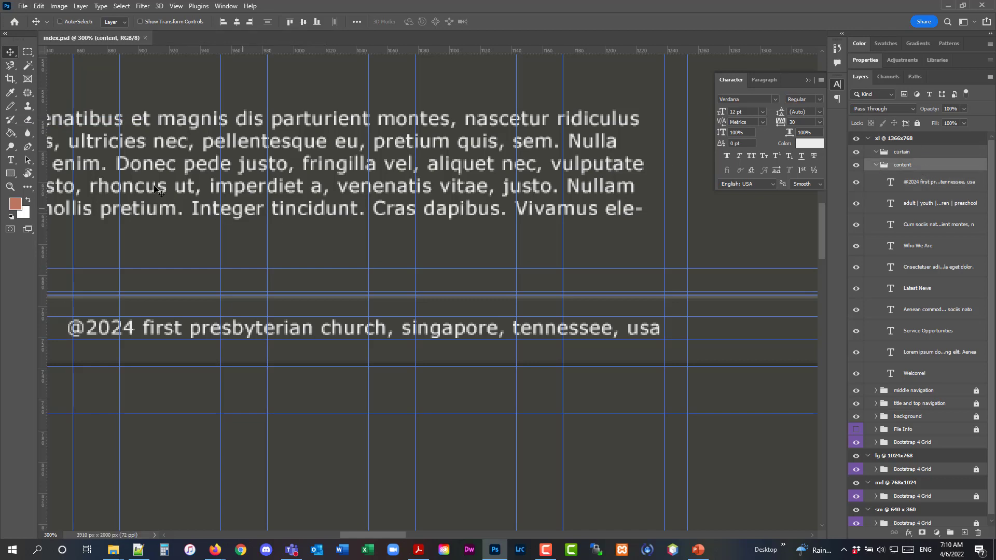
click(12, 187)
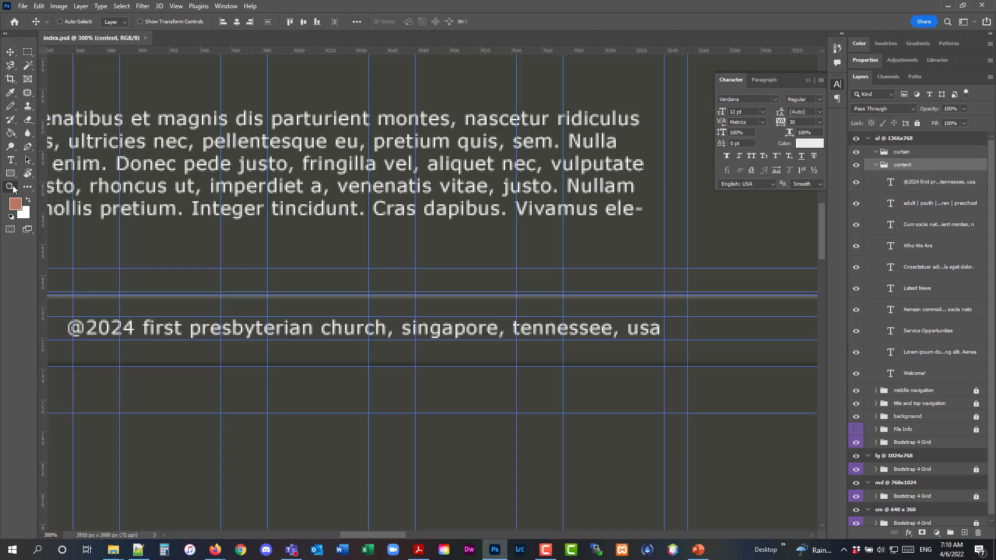
alt+click(322, 267)
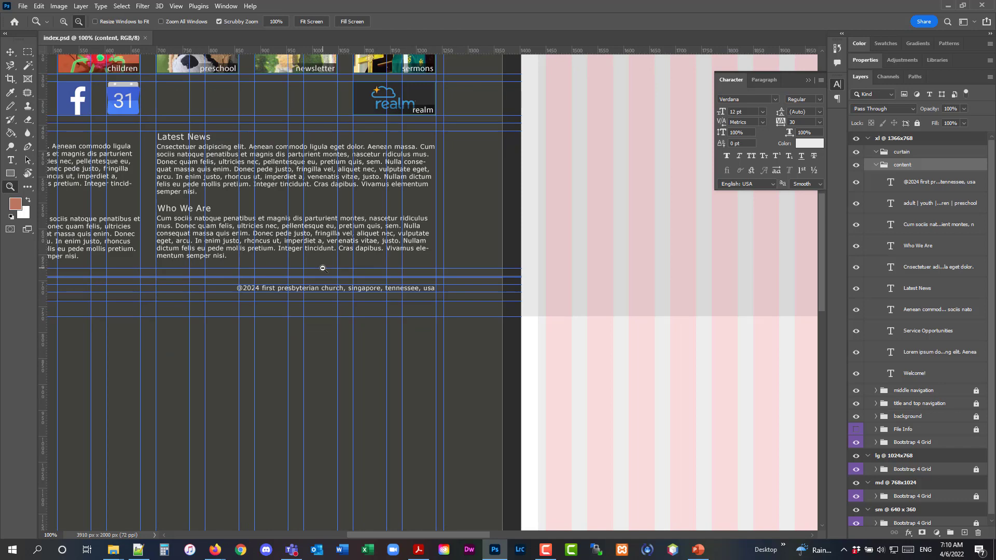
alt+click(323, 268)
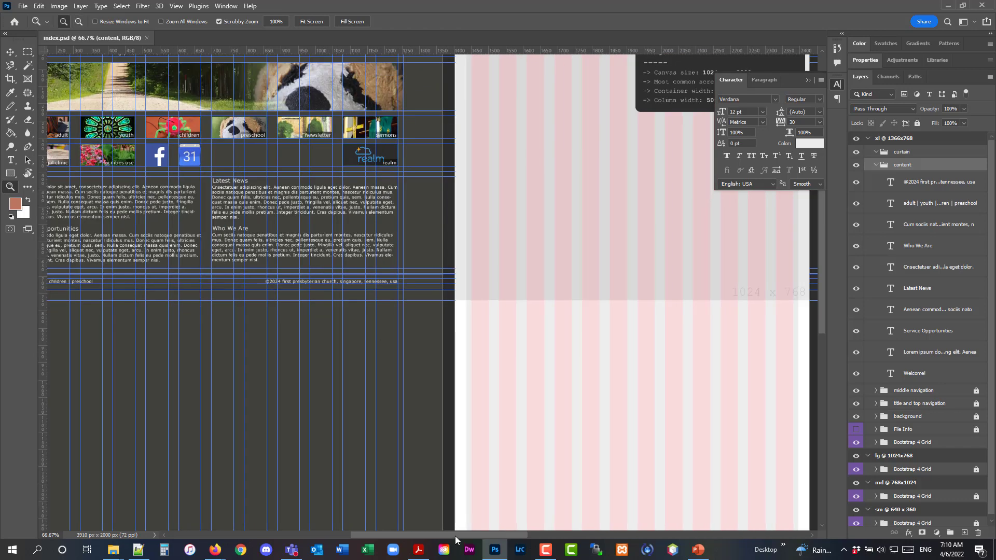
drag(455, 536, 427, 531)
scroll(287, 262, up, 3)
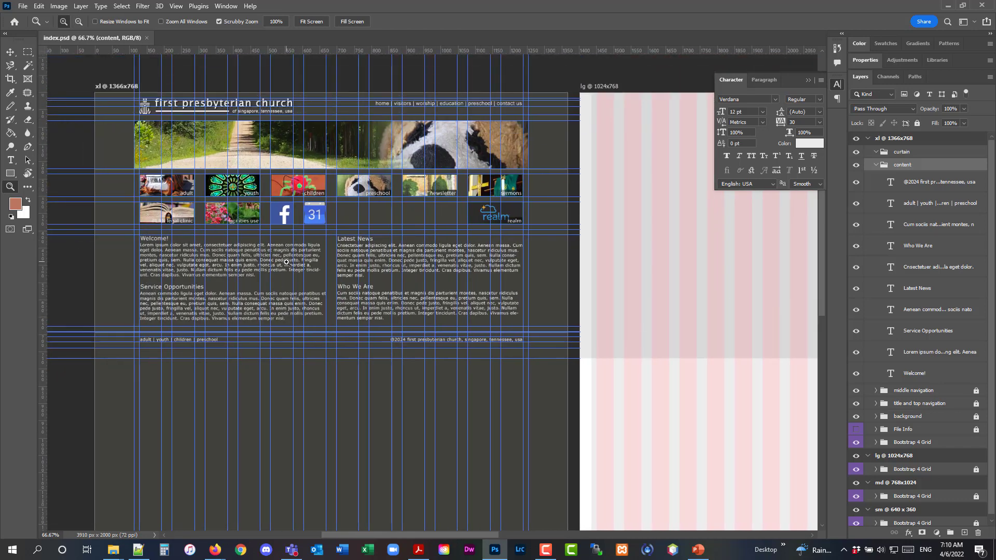
click(296, 227)
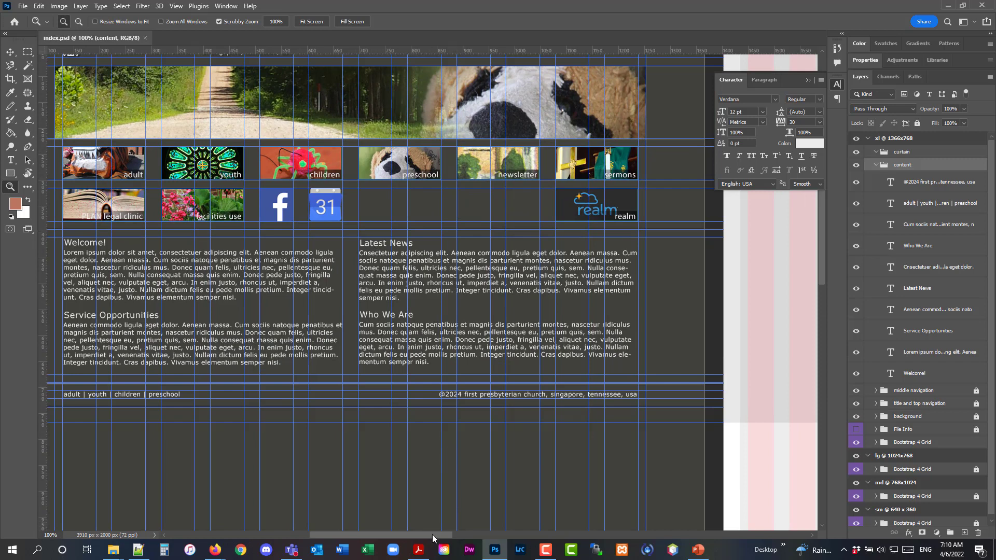
drag(432, 534, 428, 535)
scroll(428, 534, up, 2)
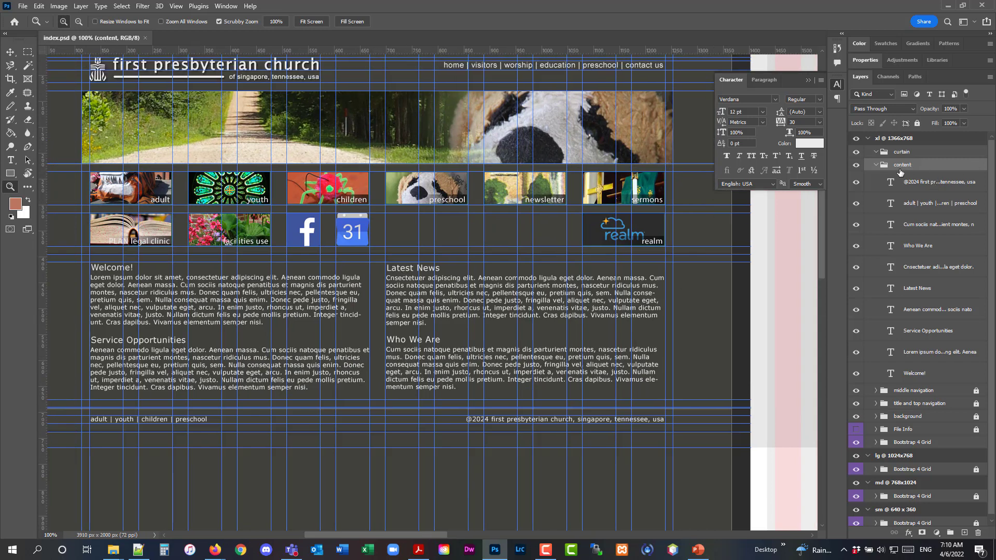
Collapse and lock the content layer group
click(877, 165)
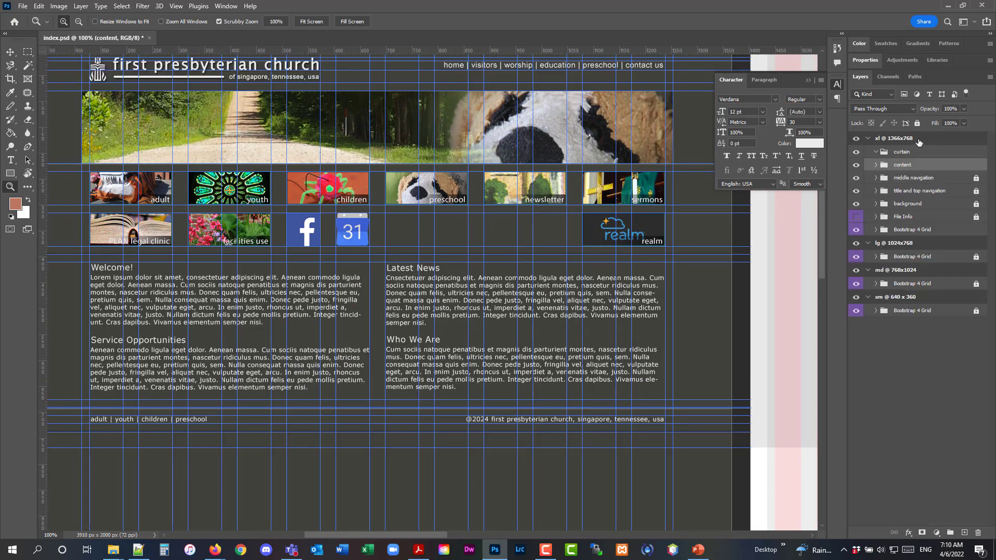
click(918, 124)
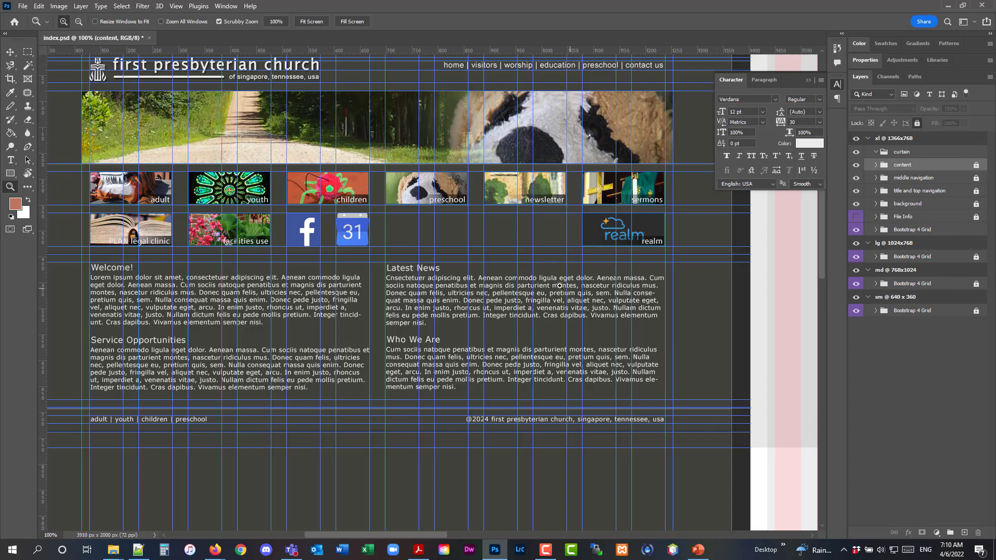
scroll(561, 285, up, 1)
scroll(561, 285, up, 1)
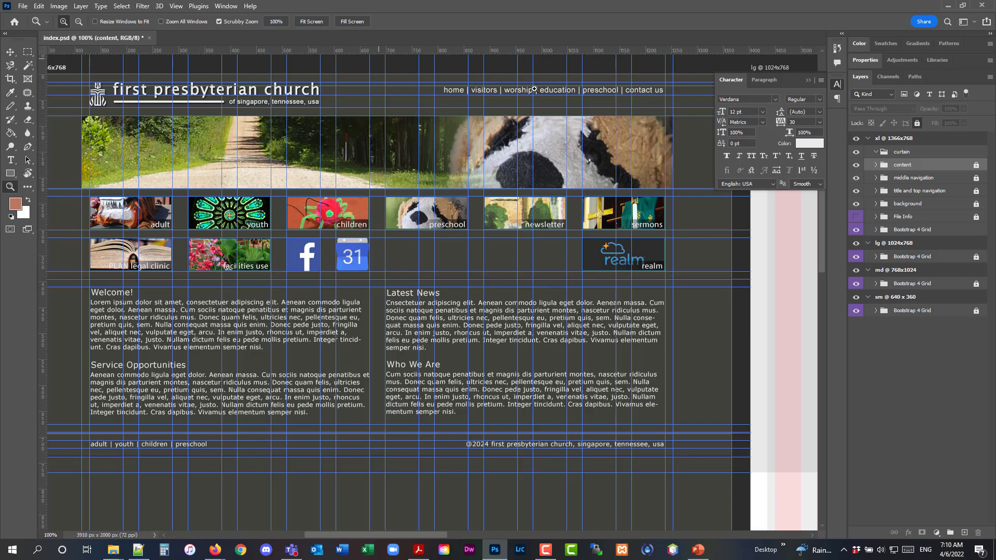
scroll(517, 249, up, 1)
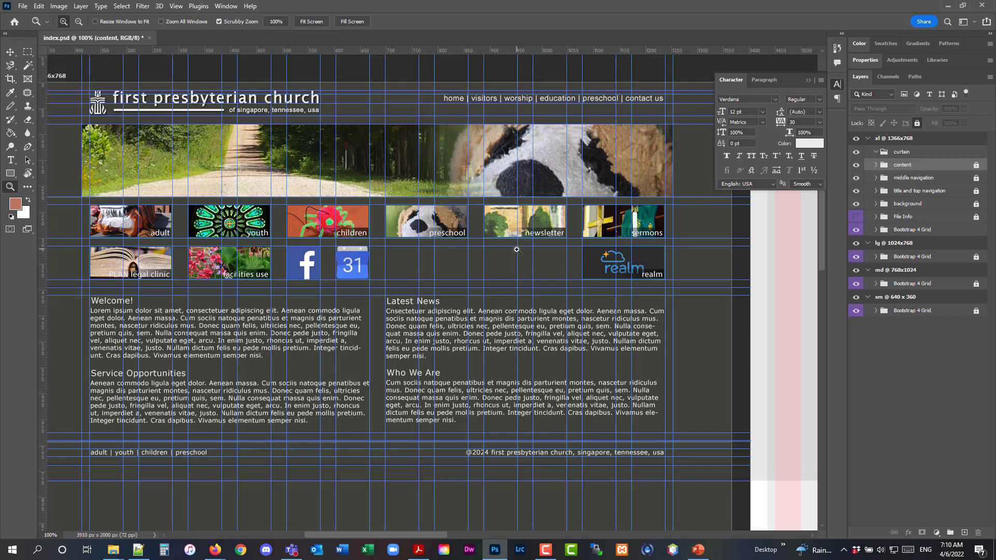